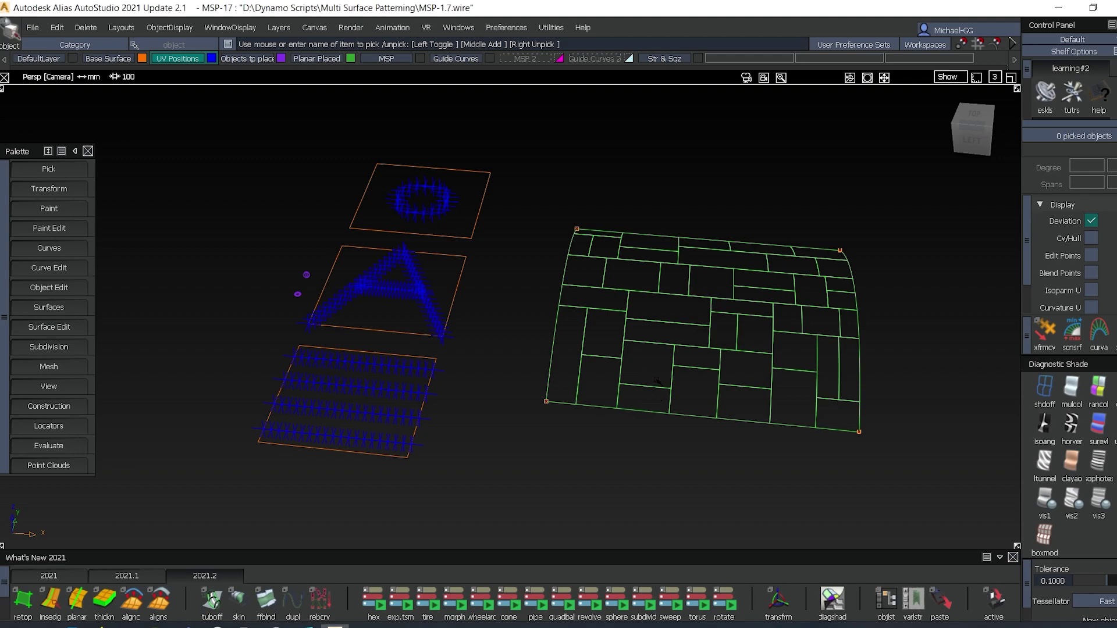
Step: Start Dynamo Player with the Multi-Surface-Patterning-2.20 script and set the upper small sphere as the entity to be placed
alt+shift+drag(643, 284, 674, 367)
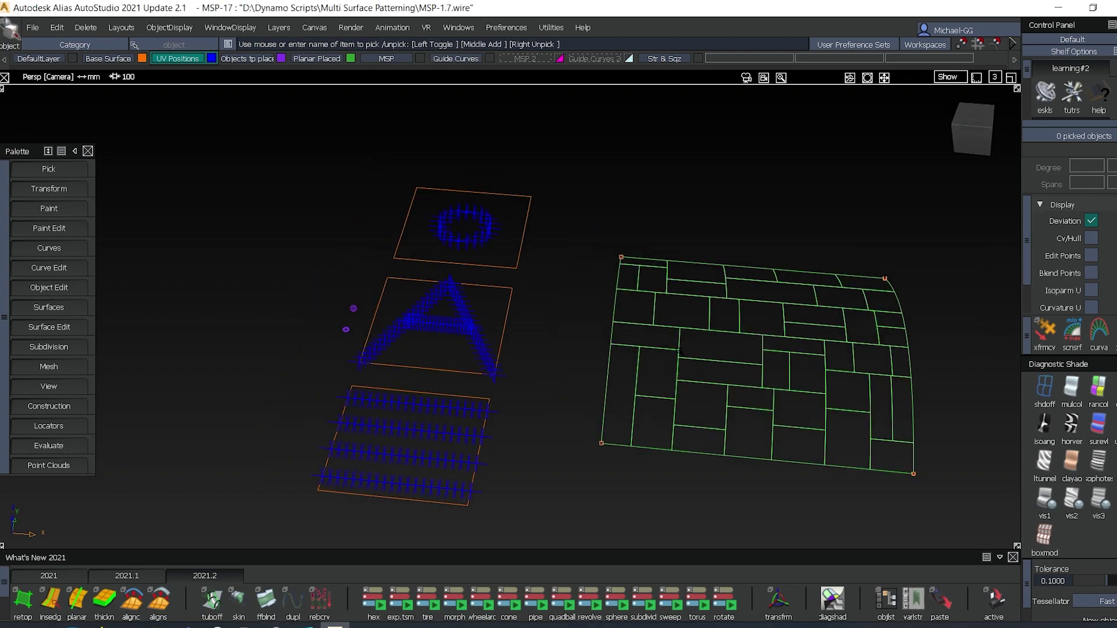
click(55, 189)
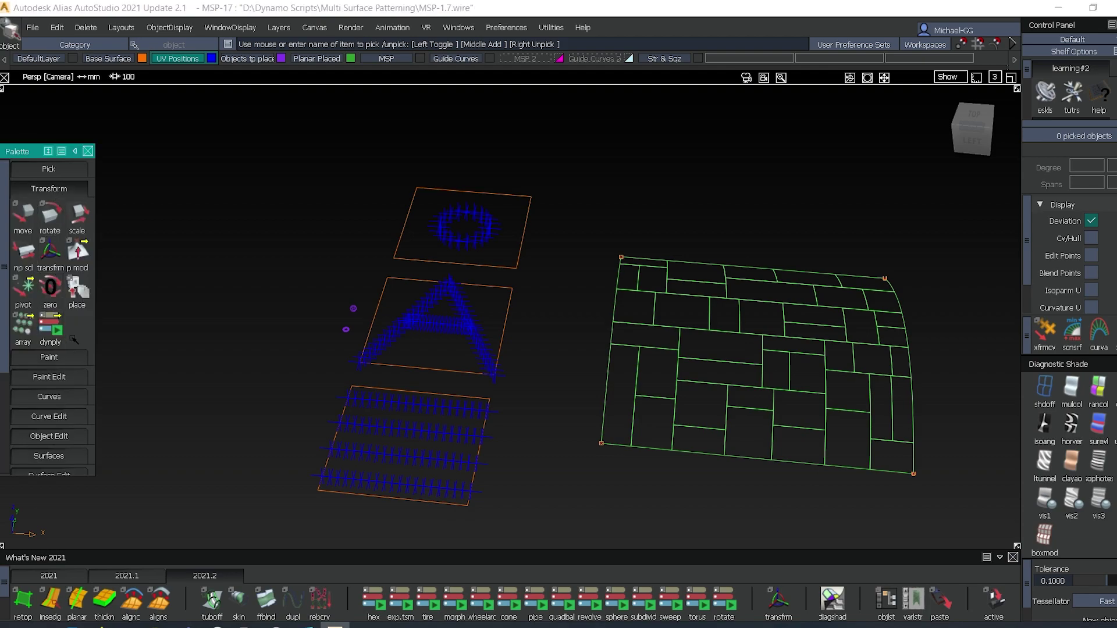
click(50, 327)
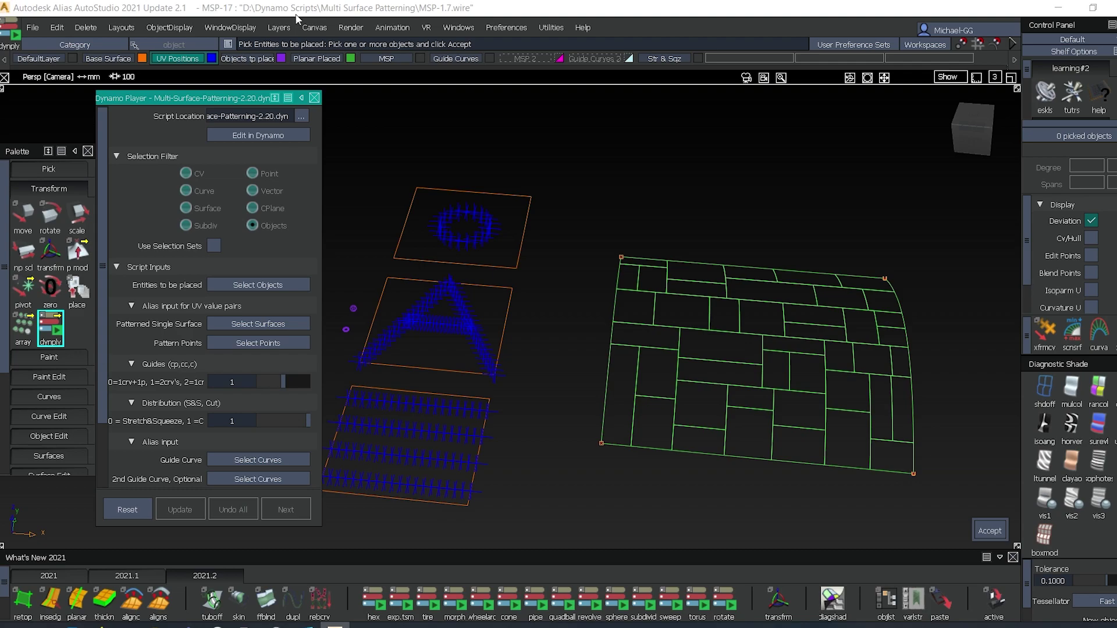
alt+shift+middle_drag(521, 233, 541, 207)
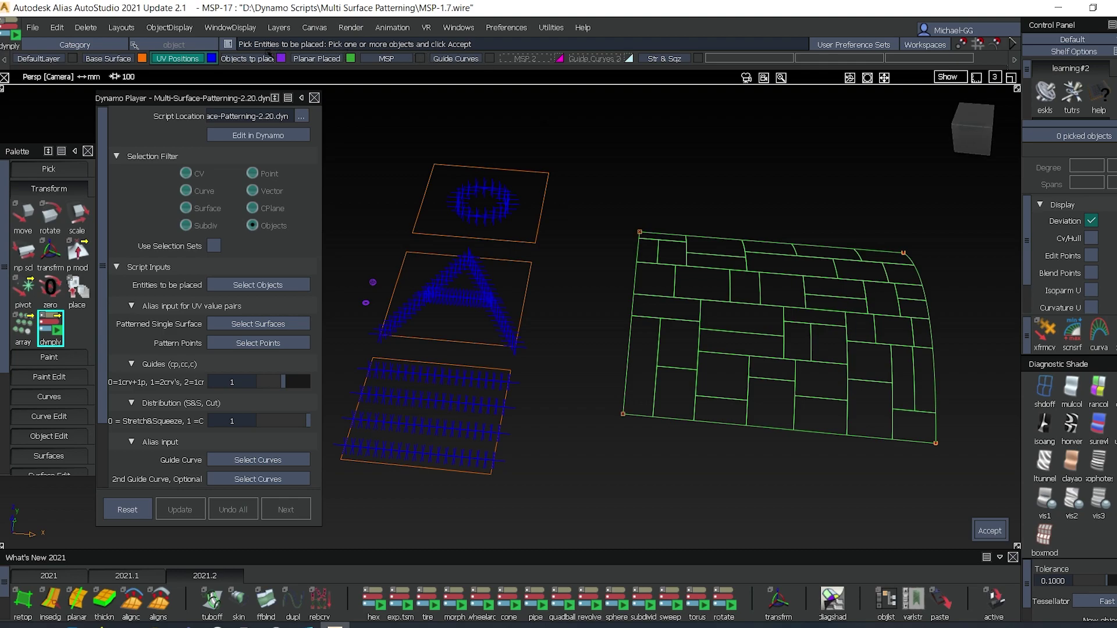
click(373, 282)
key(space)
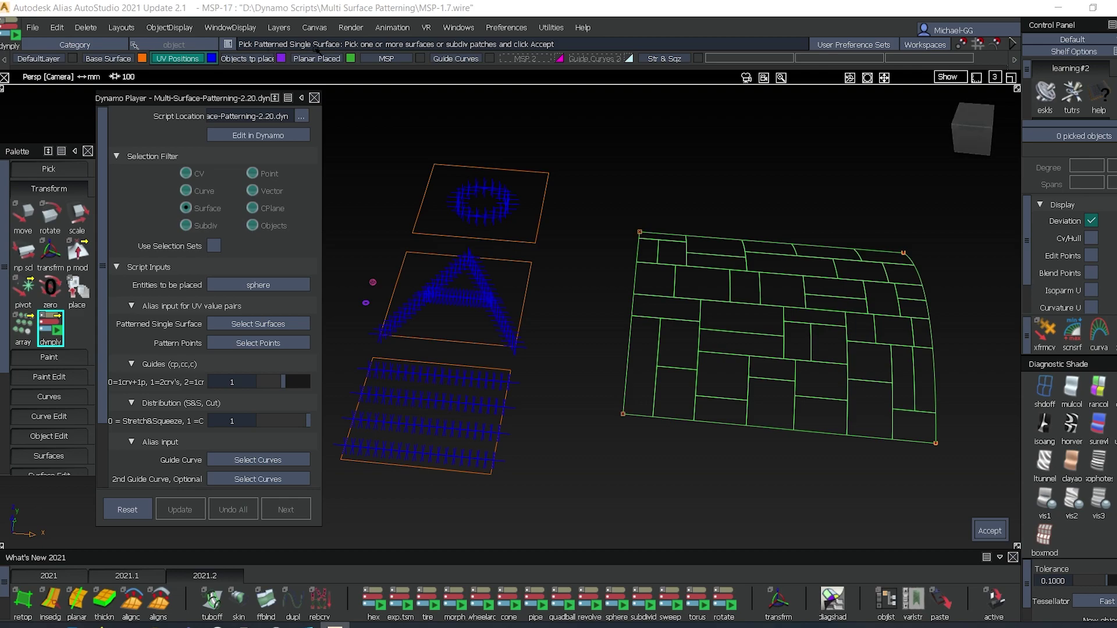
Step: Set the topmost plane as the patterned single surface and its ring of 20 points as the pattern points
click(561, 193)
key(Return)
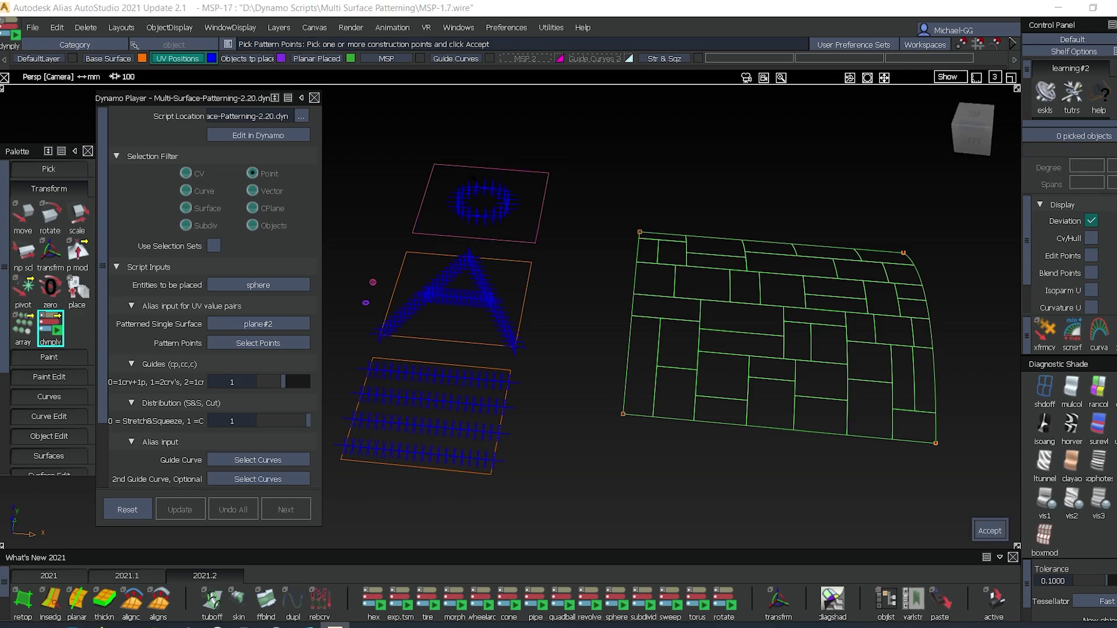
drag(420, 157, 534, 254)
key(Return)
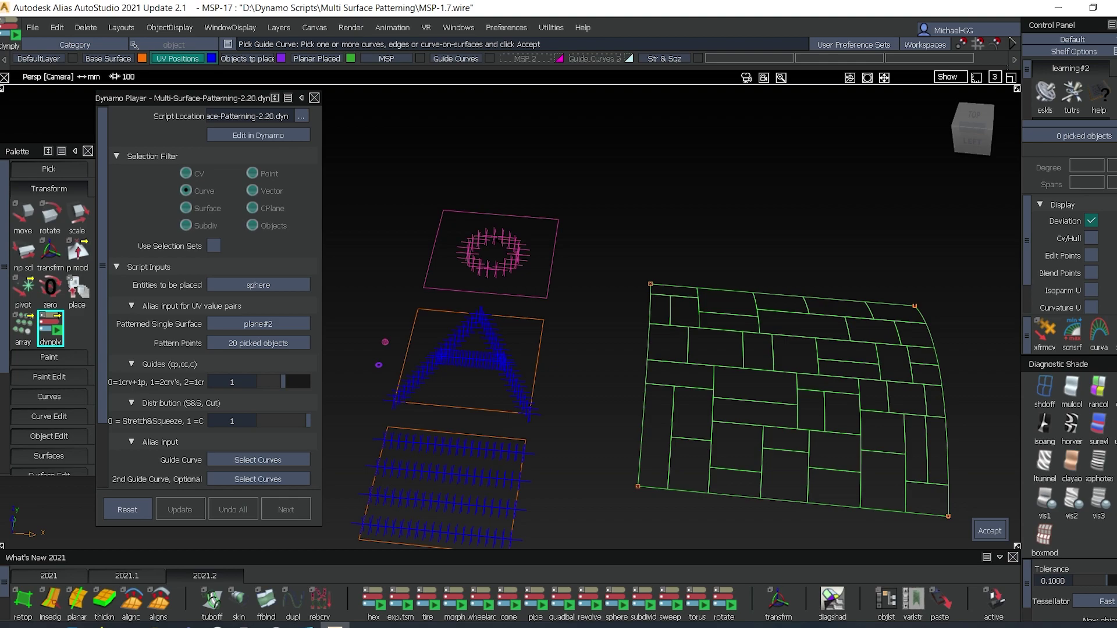
Step: Pick the lower and upper boundary curves of the curved patchwork surface as the guide curve input
alt+shift+middle_drag(574, 289, 553, 271)
alt+shift+drag(553, 271, 578, 302)
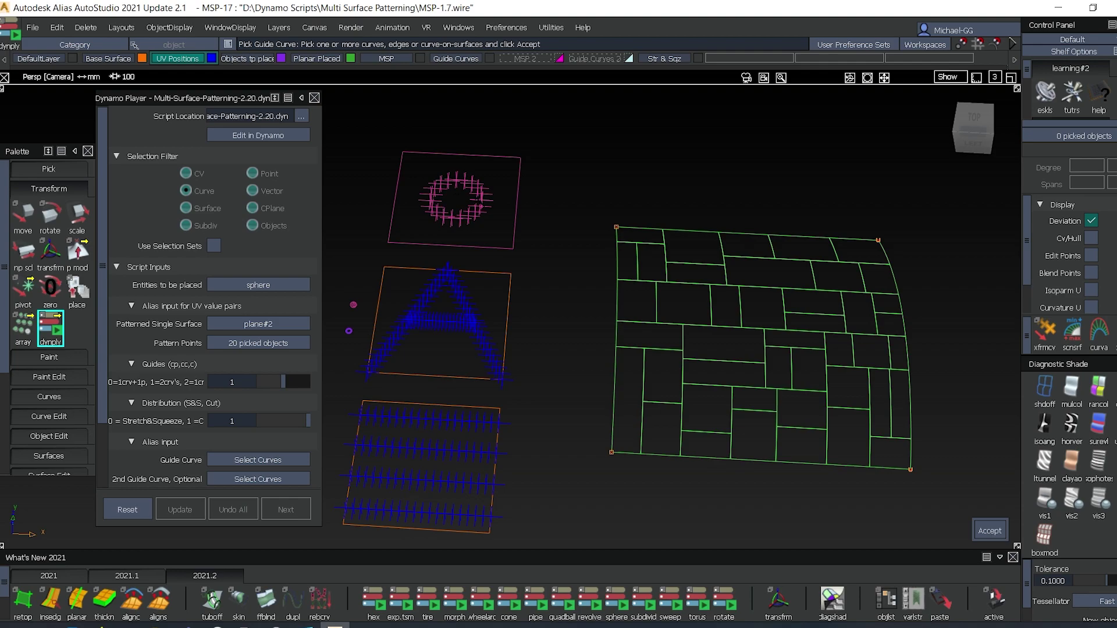
click(709, 457)
click(719, 472)
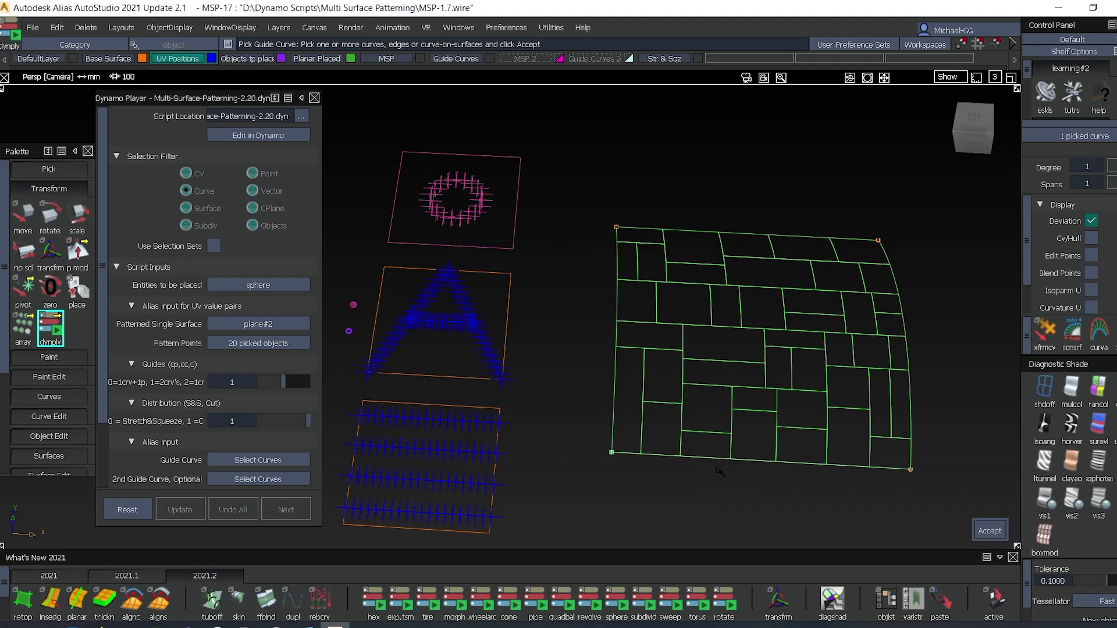
click(691, 231)
click(702, 242)
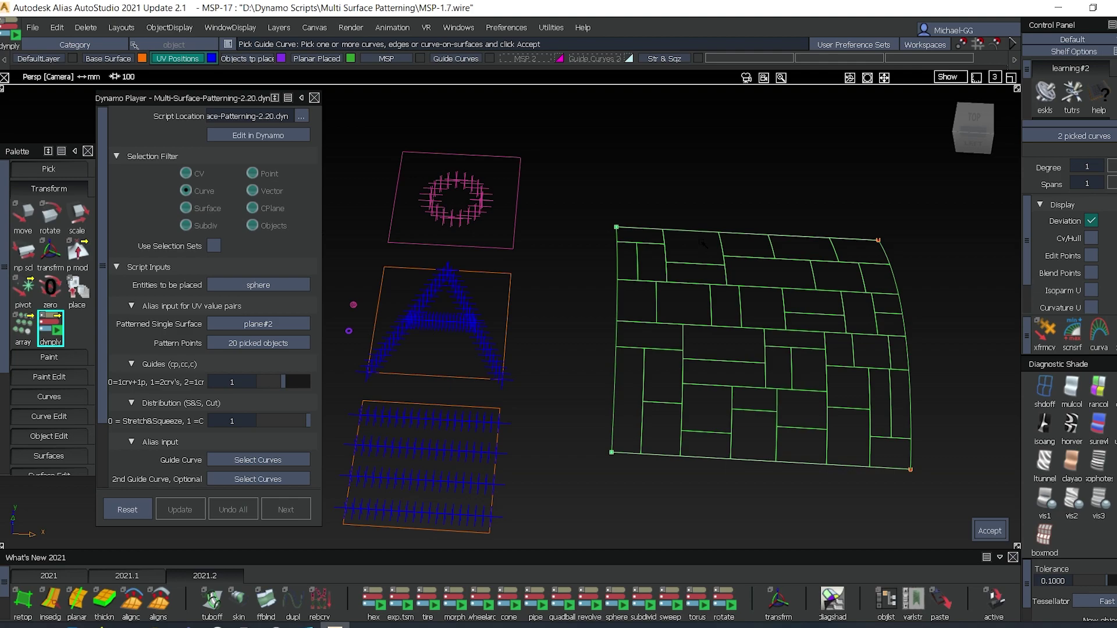
key(space)
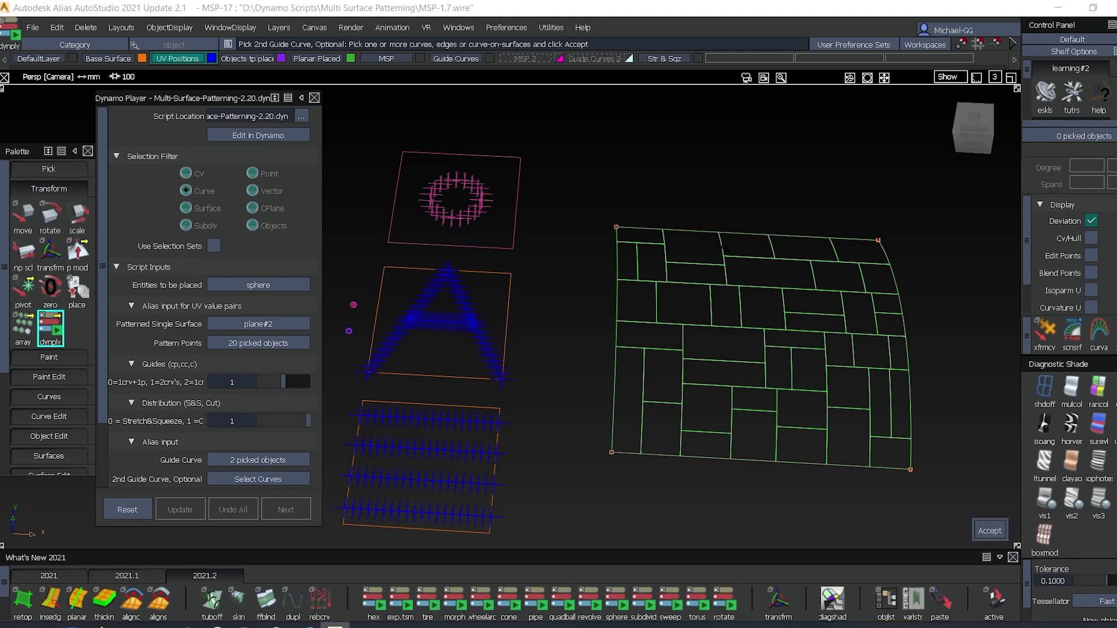
Step: Reselect the guide curve input, removing the upper curve so only the lower boundary curve is used
click(262, 459)
drag(681, 214, 692, 244)
click(696, 231)
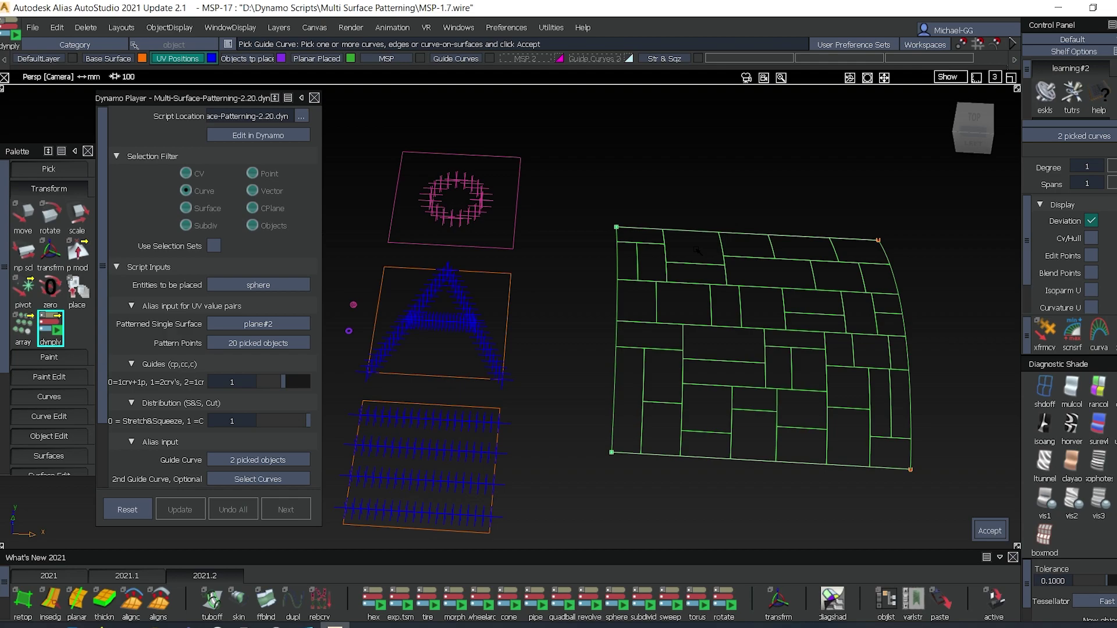
click(740, 230)
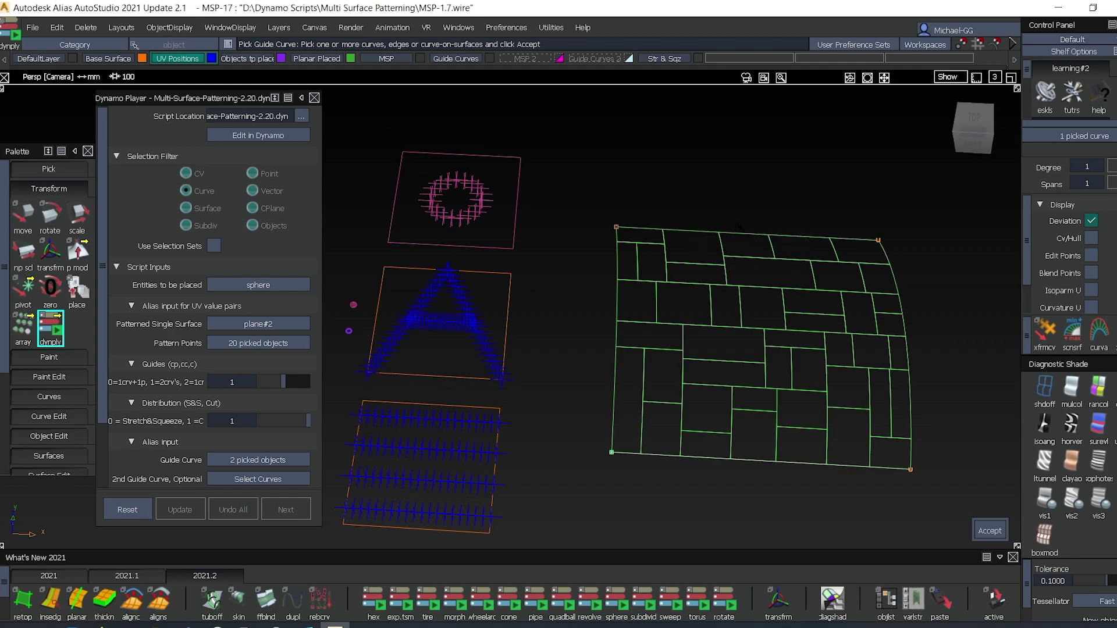
key(space)
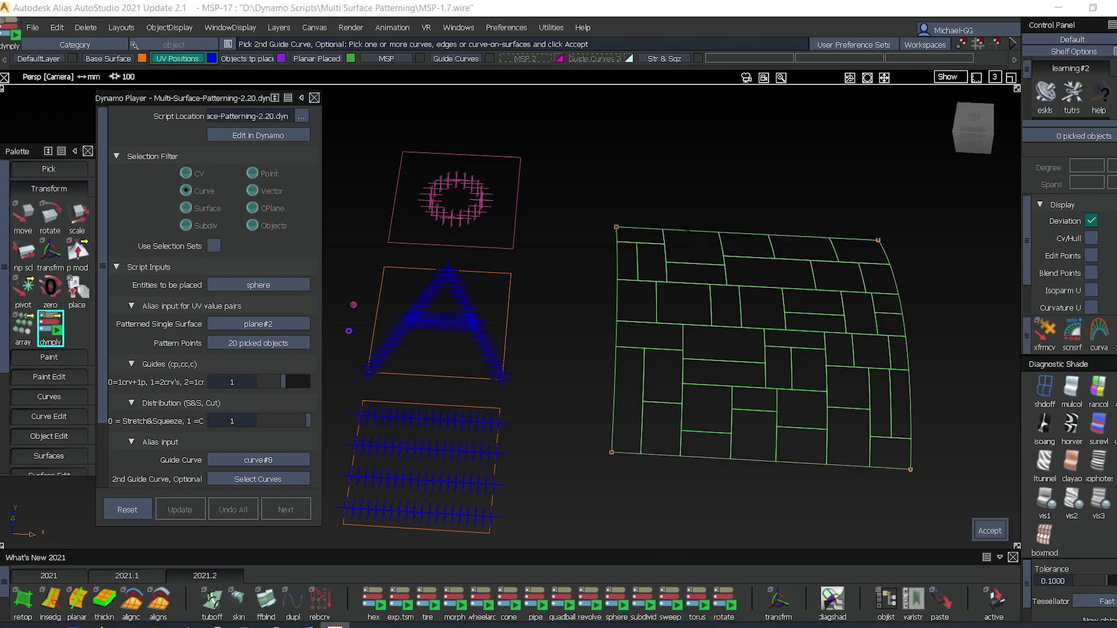
Step: Set the upper boundary curve of the patchwork as the second guide curve
click(684, 232)
click(704, 235)
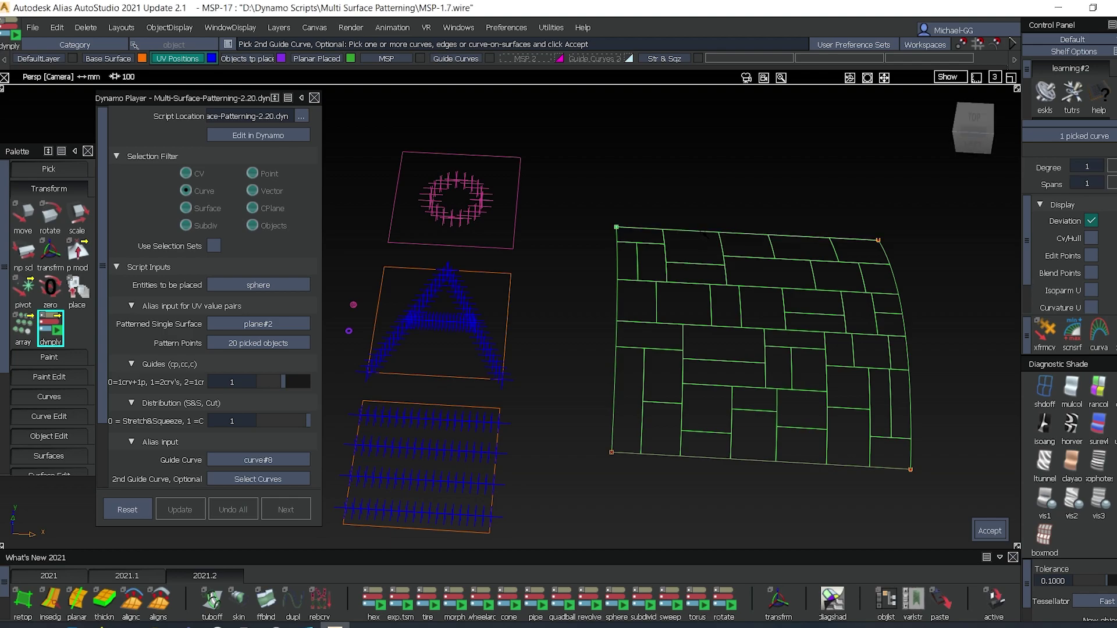
key(Return)
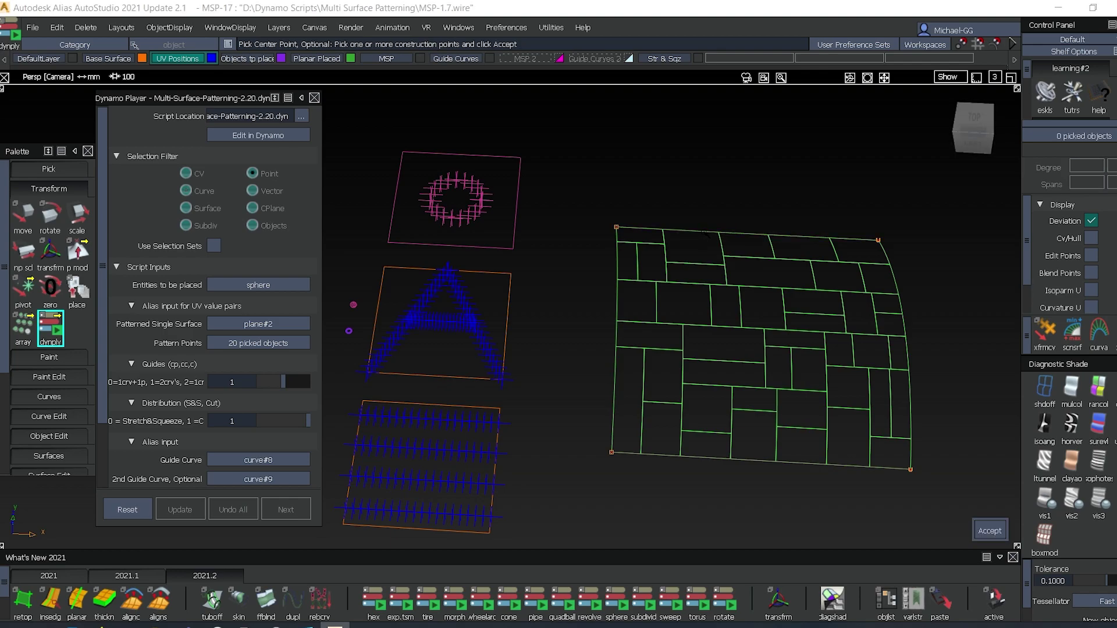
Step: Skip the optional center point, set all patches of the curved patchwork as the surfaces to pattern, and build the pattern
key(Return)
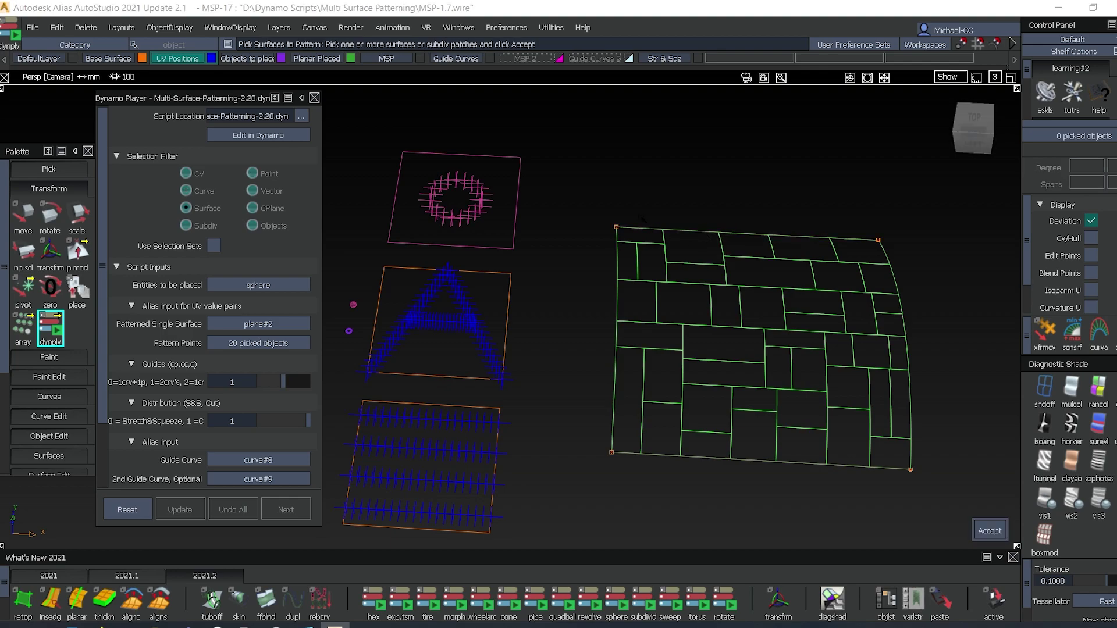
drag(583, 190, 954, 482)
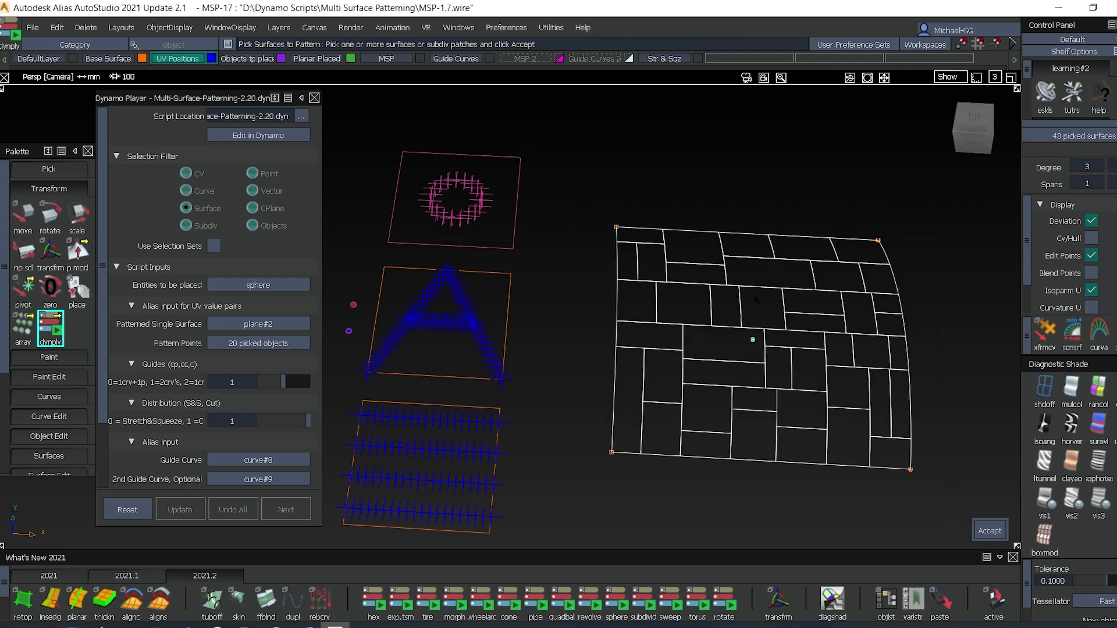
key(Return)
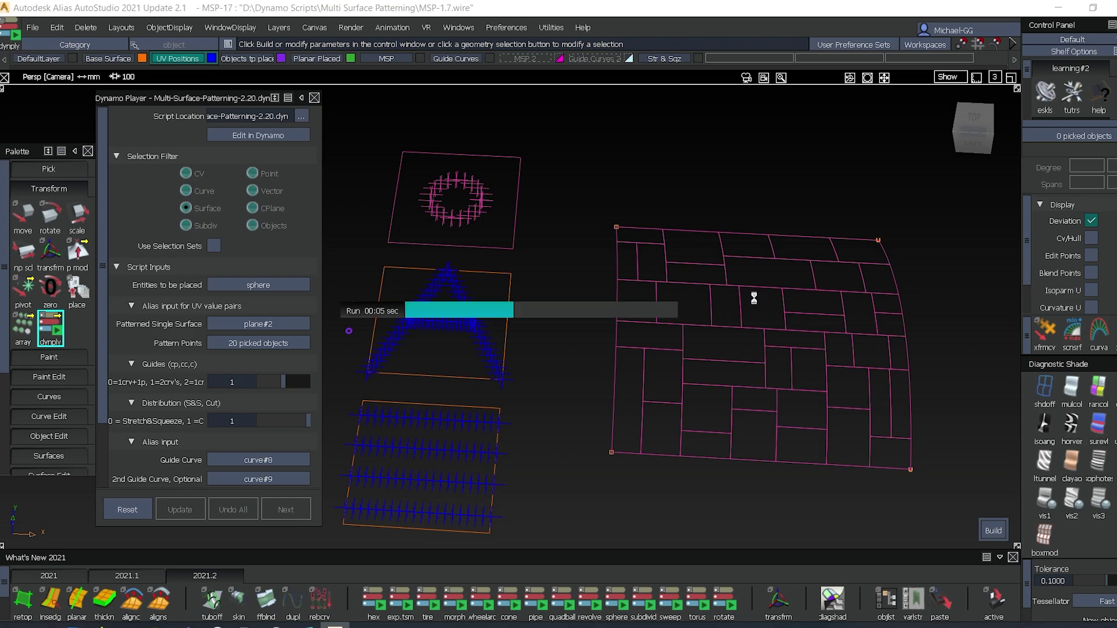
Step: Examine the ring of spheres placed across the curved patches from several angles and compare it with the source point pattern
alt+shift+drag(752, 389, 738, 468)
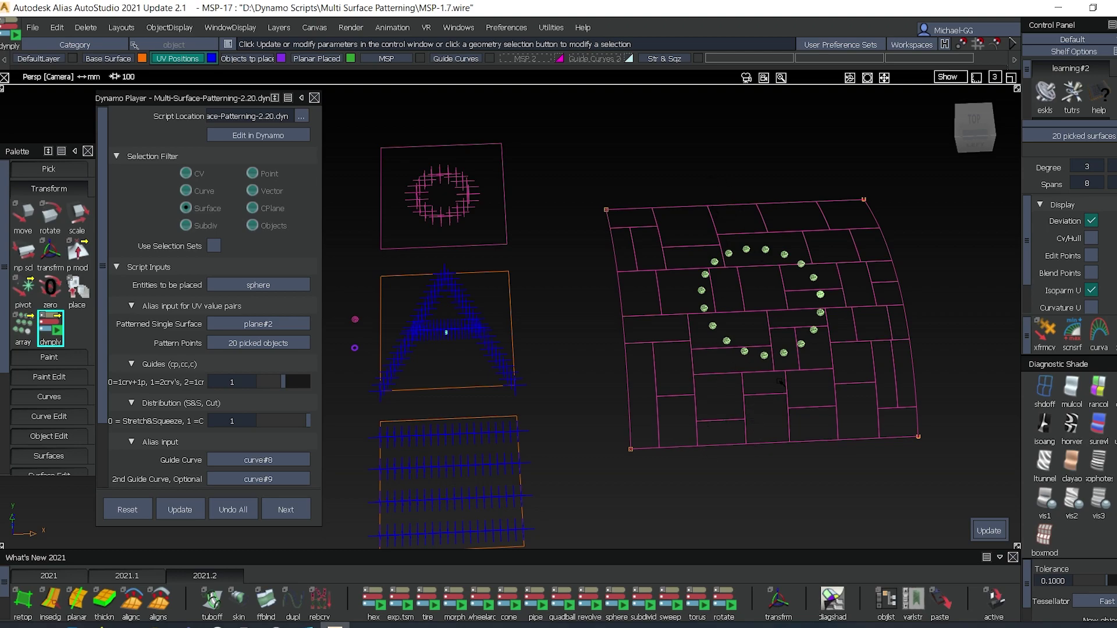
alt+shift+drag(728, 383, 793, 347)
alt+shift+middle_drag(792, 347, 805, 289)
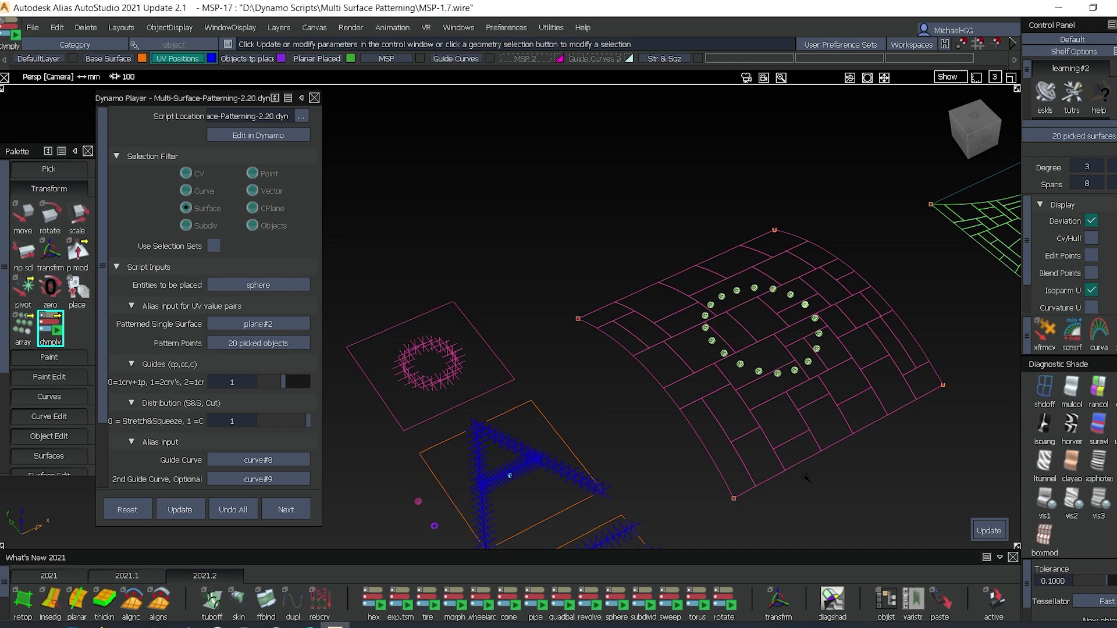
alt+shift+drag(794, 441, 711, 421)
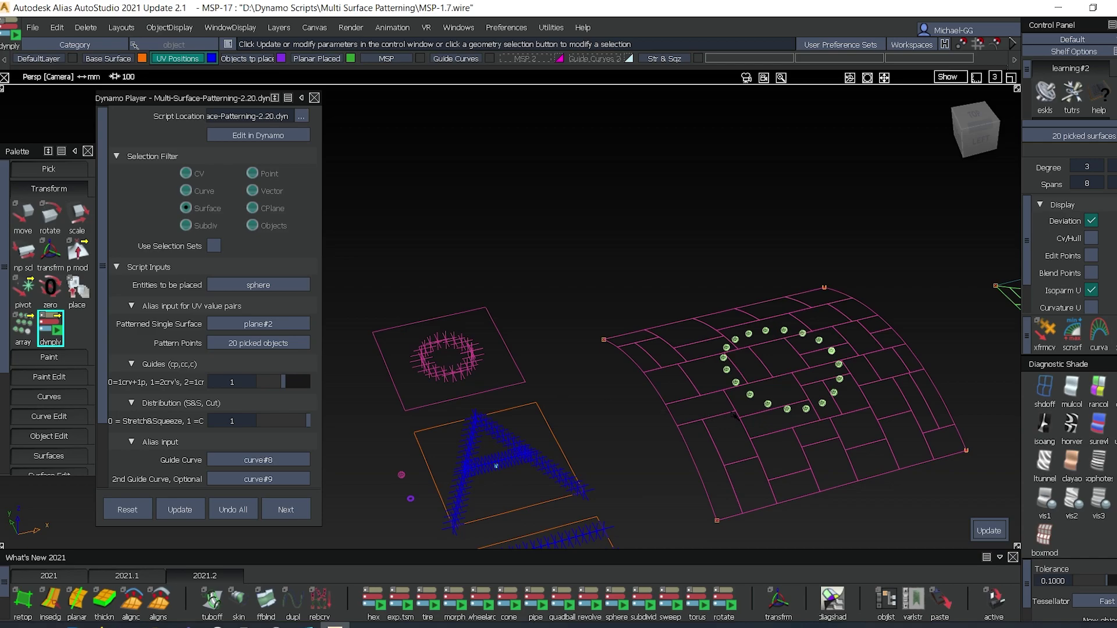
alt+shift+drag(735, 415, 765, 420)
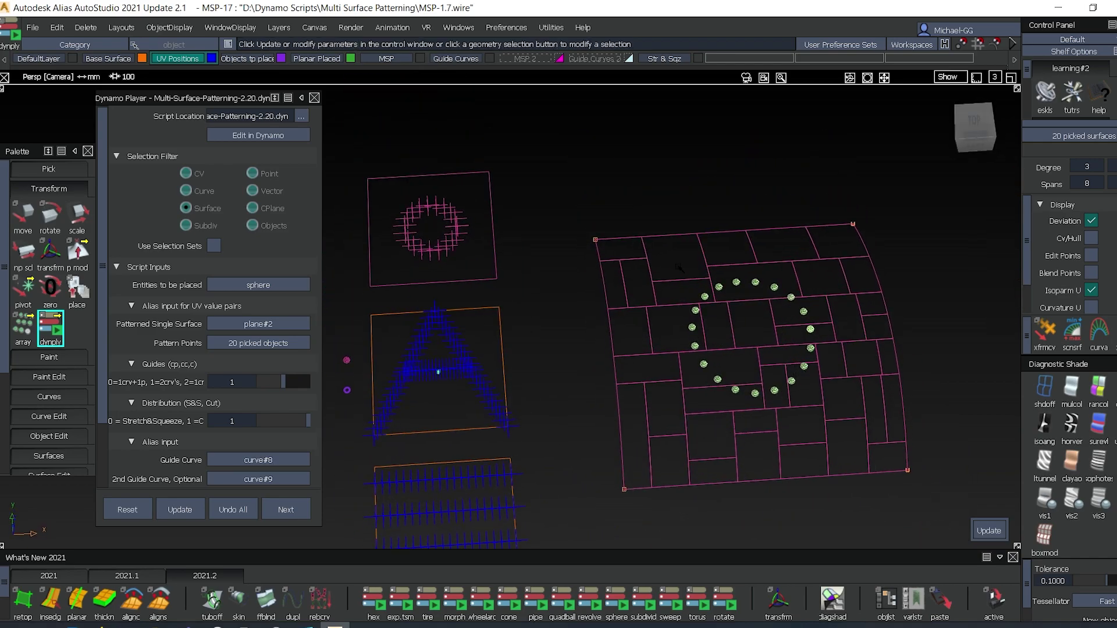
alt+shift+drag(848, 390, 702, 461)
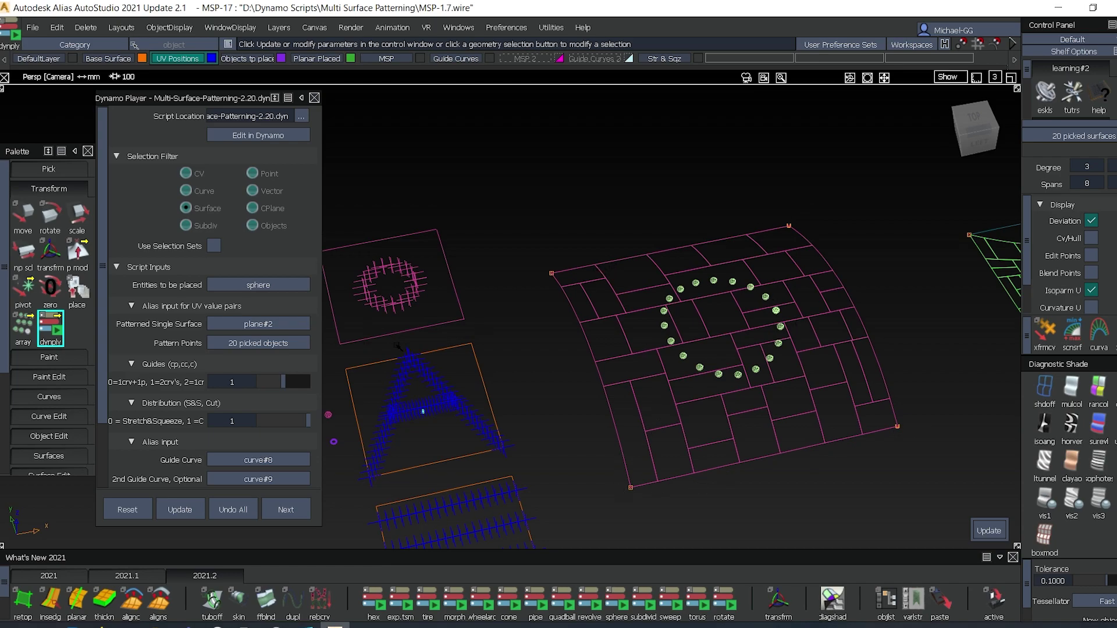
alt+shift+middle_drag(454, 319, 535, 320)
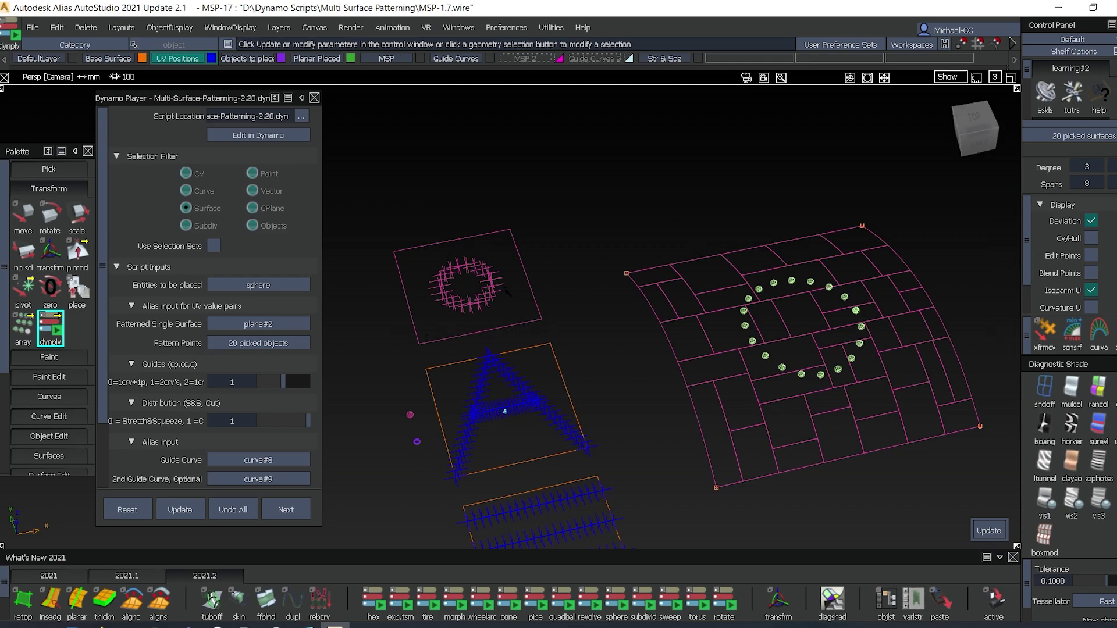
alt+shift+drag(798, 415, 697, 417)
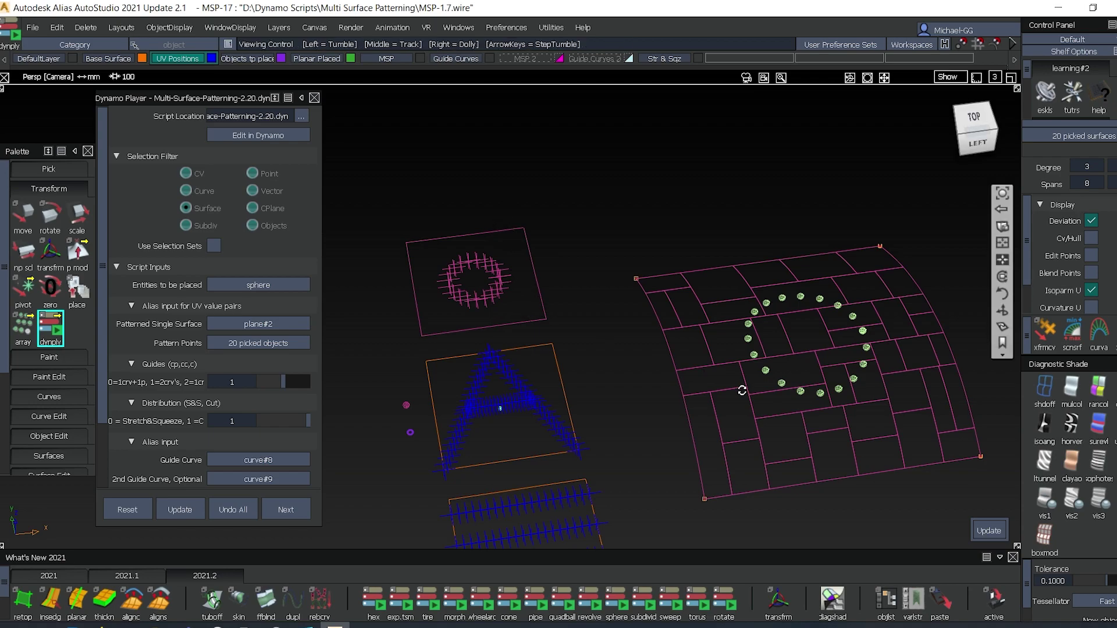
alt+shift+drag(743, 389, 747, 442)
alt+shift+middle_drag(747, 460, 694, 367)
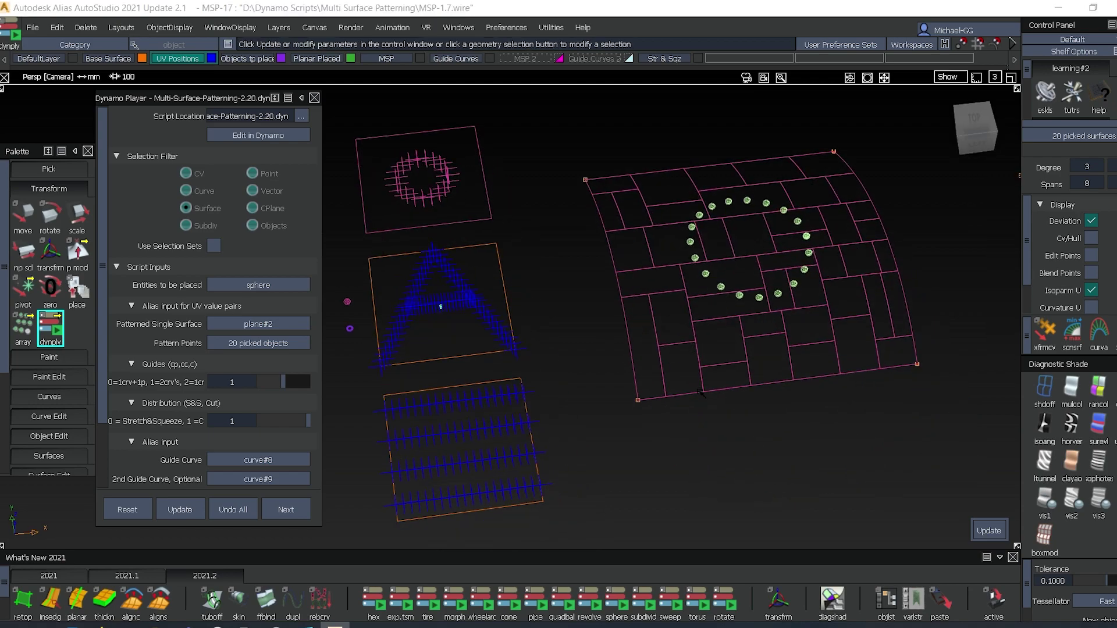
Step: Pick the lower guide curve and move it away from the patchwork in the negative Y direction
mouse_move(701, 393)
ctrl+shift+mouse_down()
mouse_move(703, 353)
mouse_move(731, 417)
mouse_move(787, 414)
ctrl+shift+mouse_up()
click(736, 390)
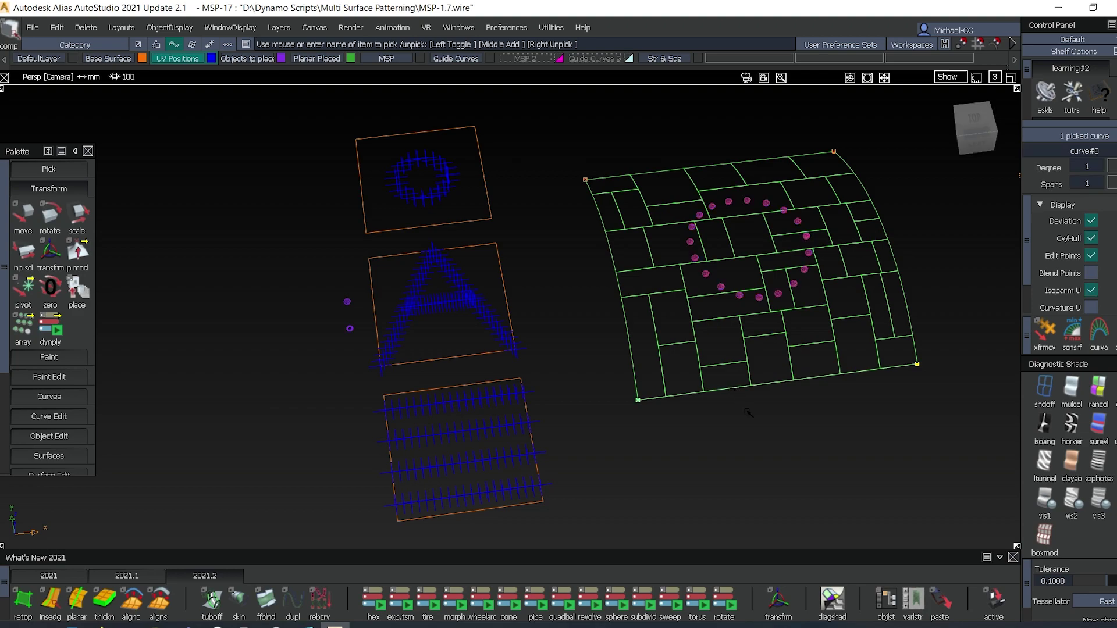
ctrl+shift+middle_drag(755, 423, 799, 487)
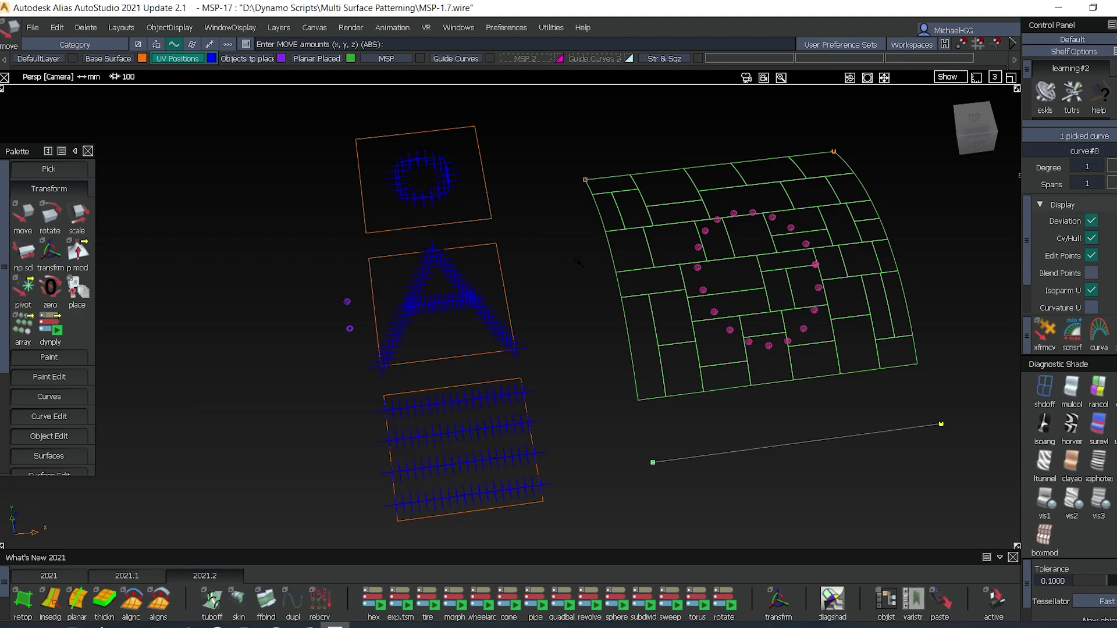
middle_drag(578, 262, 595, 288)
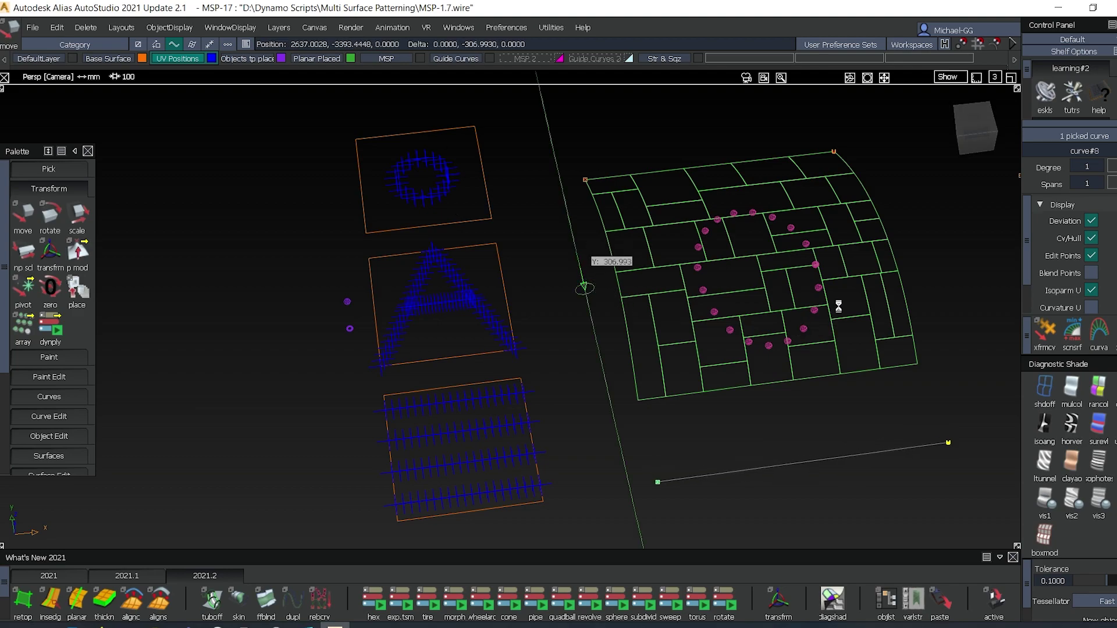
Step: Move the lower guide curve still farther out along negative Y to stretch the sphere ring toward the patchwork's lower edge
alt+shift+drag(838, 306, 797, 307)
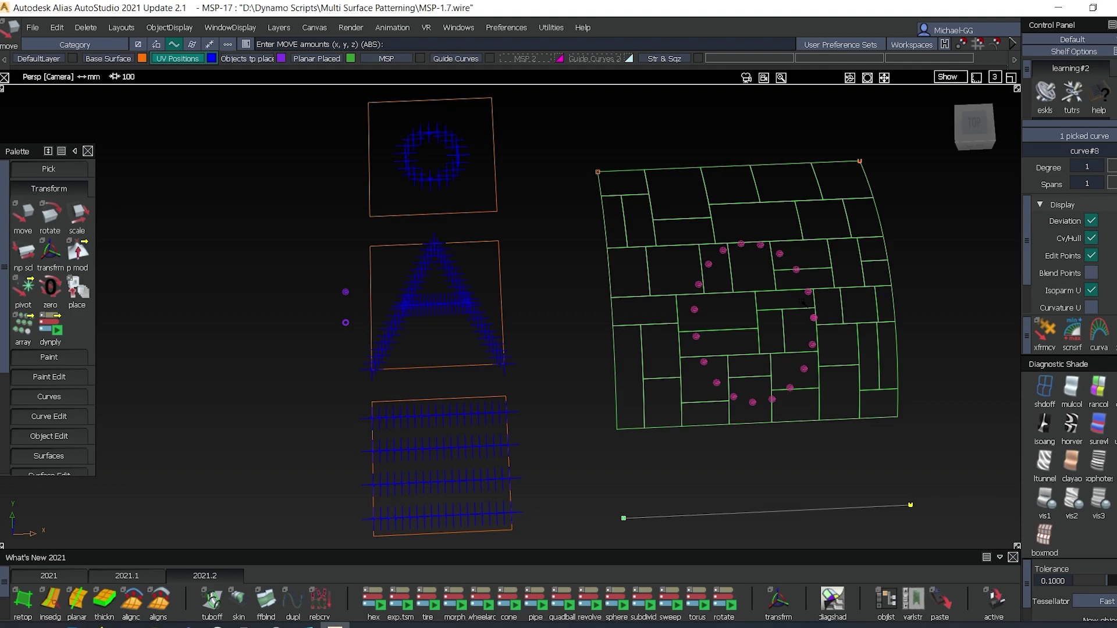
alt+shift+middle_drag(749, 311, 736, 301)
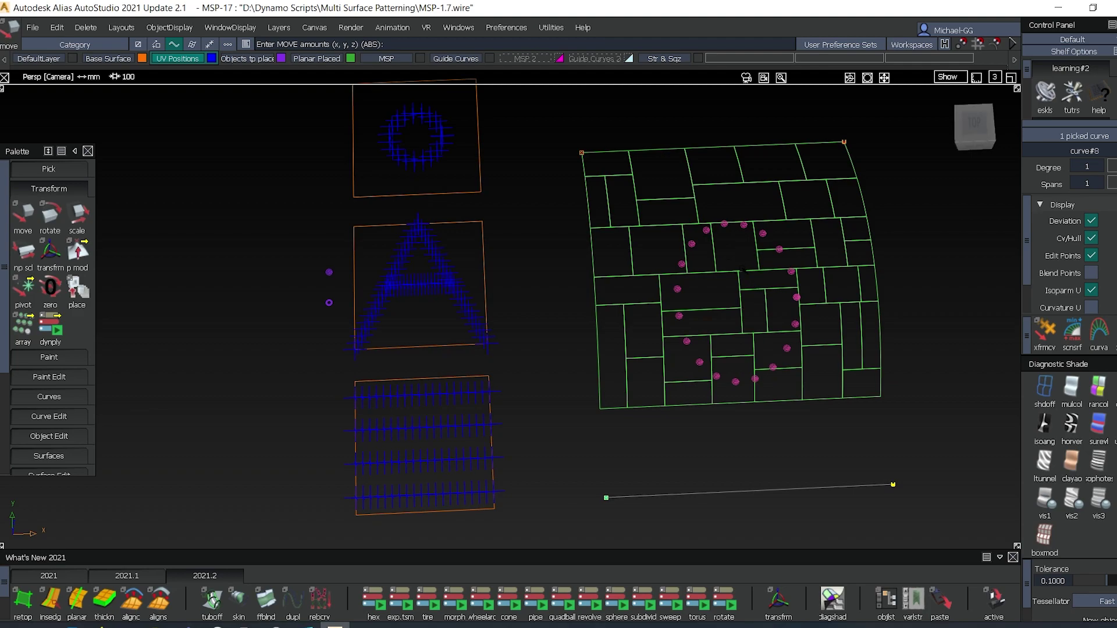
drag(722, 329, 698, 315)
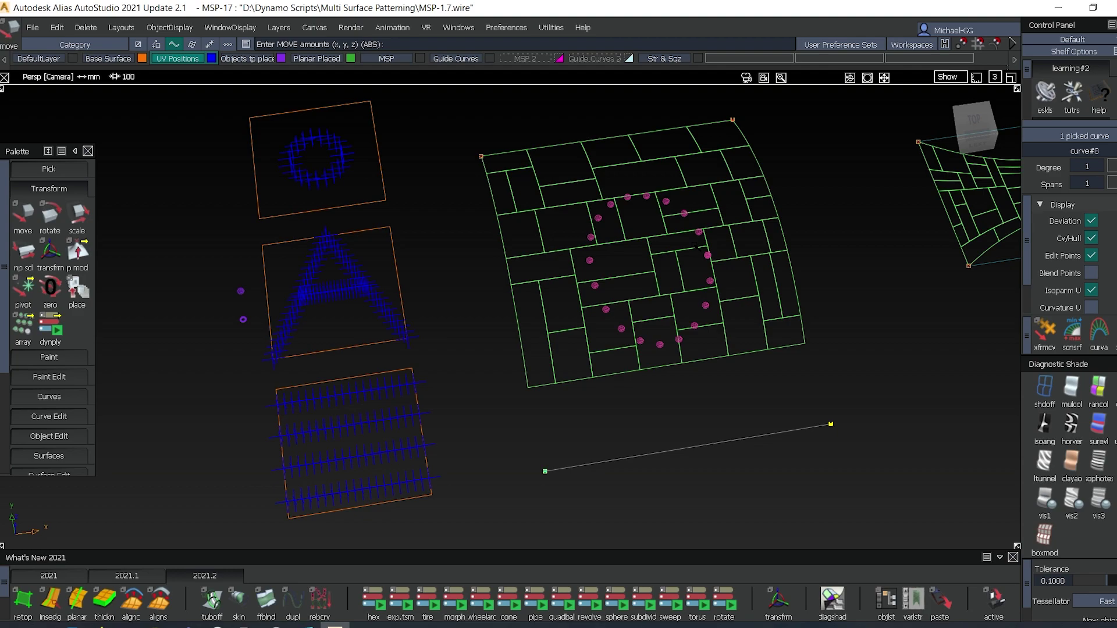
middle_drag(879, 246, 863, 293)
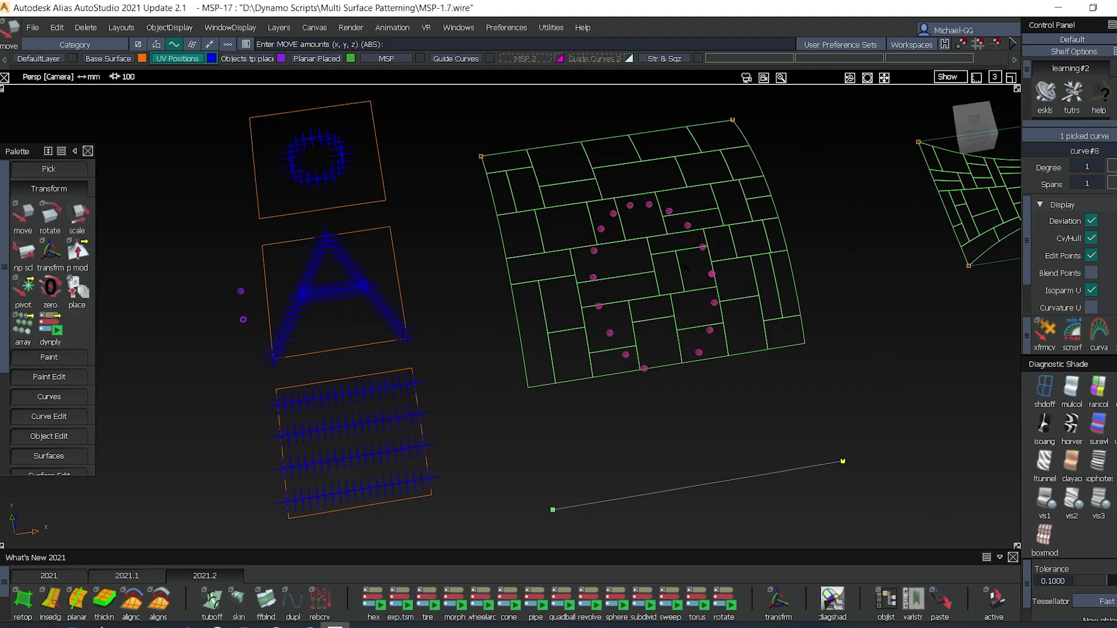
middle_drag(836, 345, 837, 354)
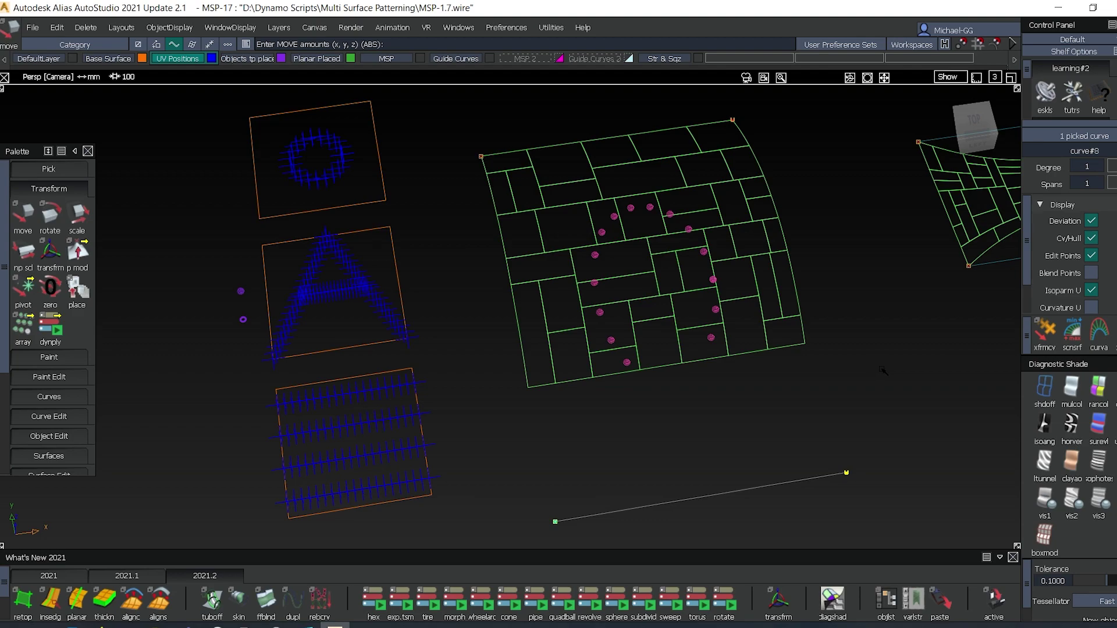
Step: Undo the moves that carried the lower guide curve away from the patchwork's lower edge
key(ctrl+z)
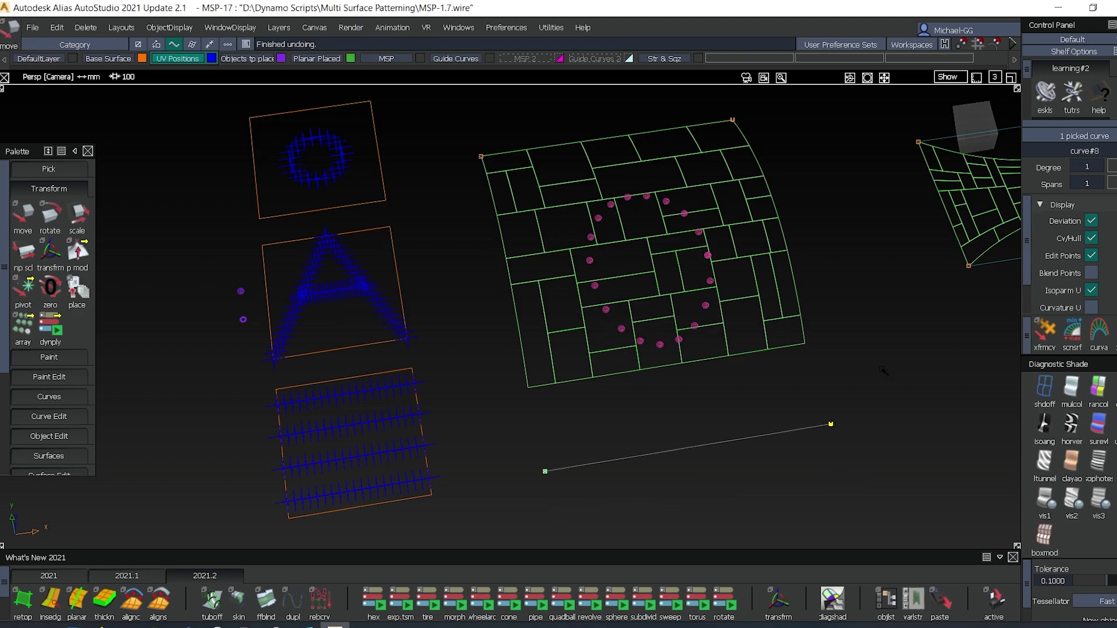
key(ctrl+z)
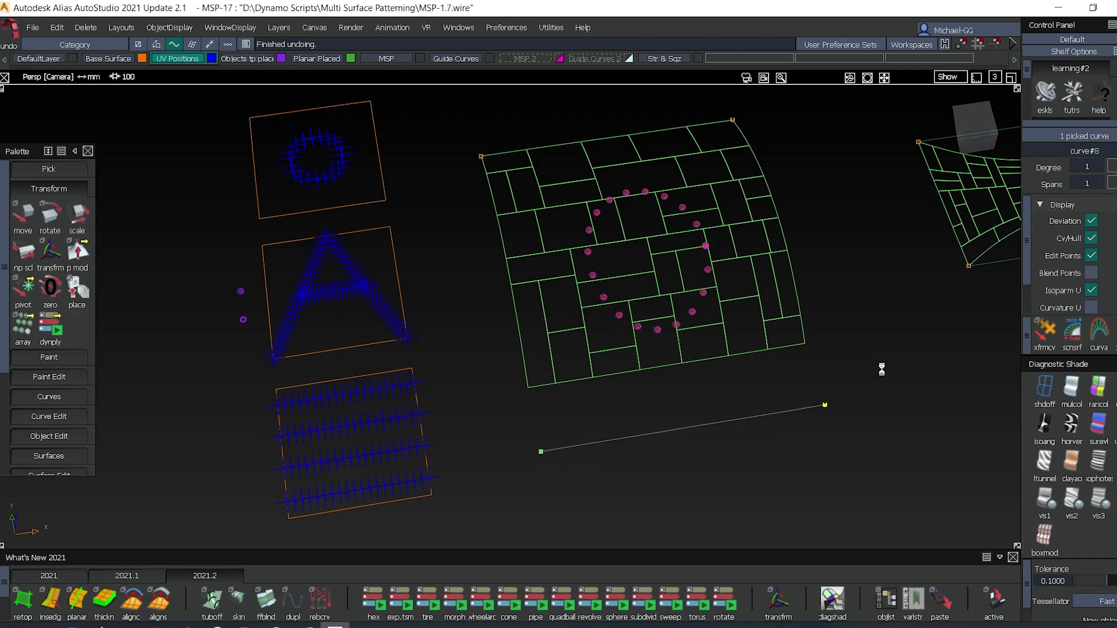
ctrl+shift+drag(844, 396, 843, 362)
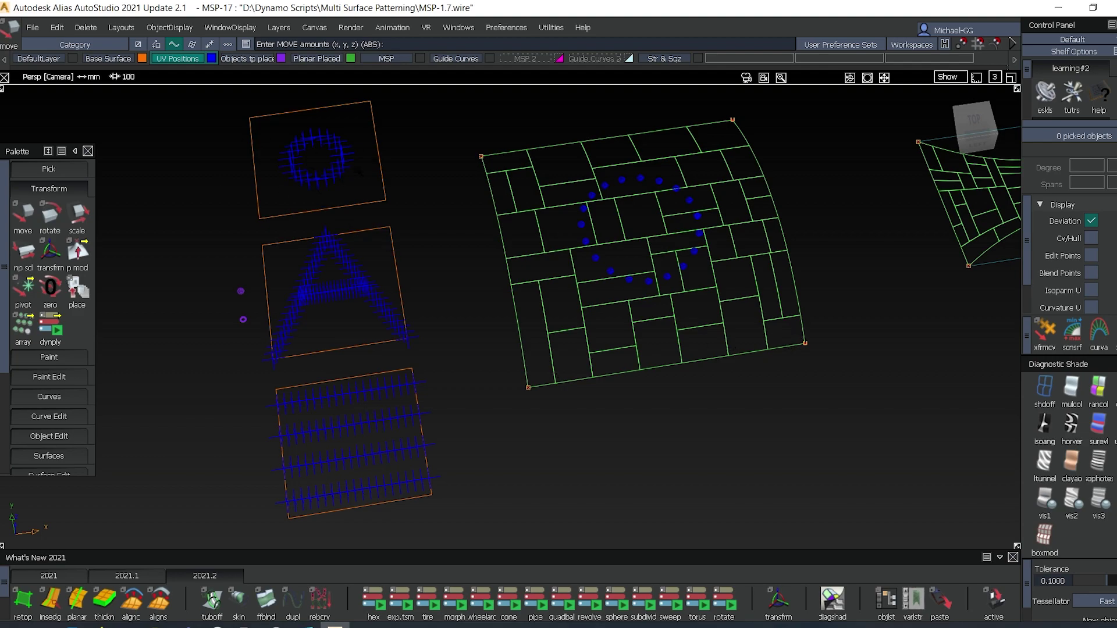
Step: Try shortening the lower guide curve by moving its end CV inward along the patchwork's lower edge
ctrl+shift+drag(781, 439, 822, 441)
drag(834, 329, 792, 353)
ctrl+shift+drag(816, 390, 698, 416)
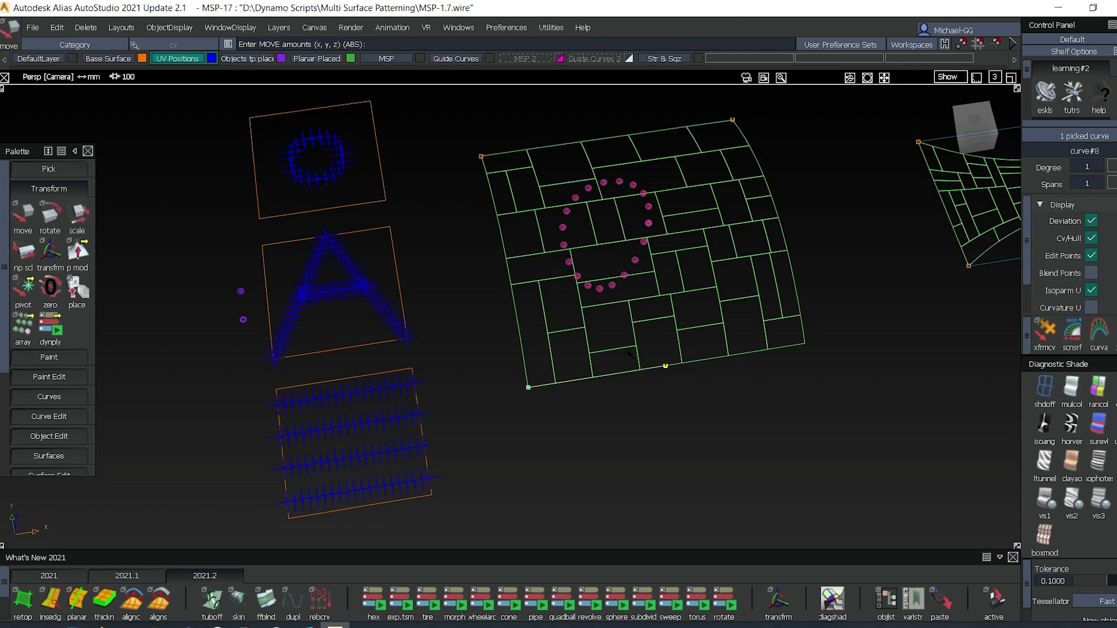
alt+shift+drag(654, 331, 711, 308)
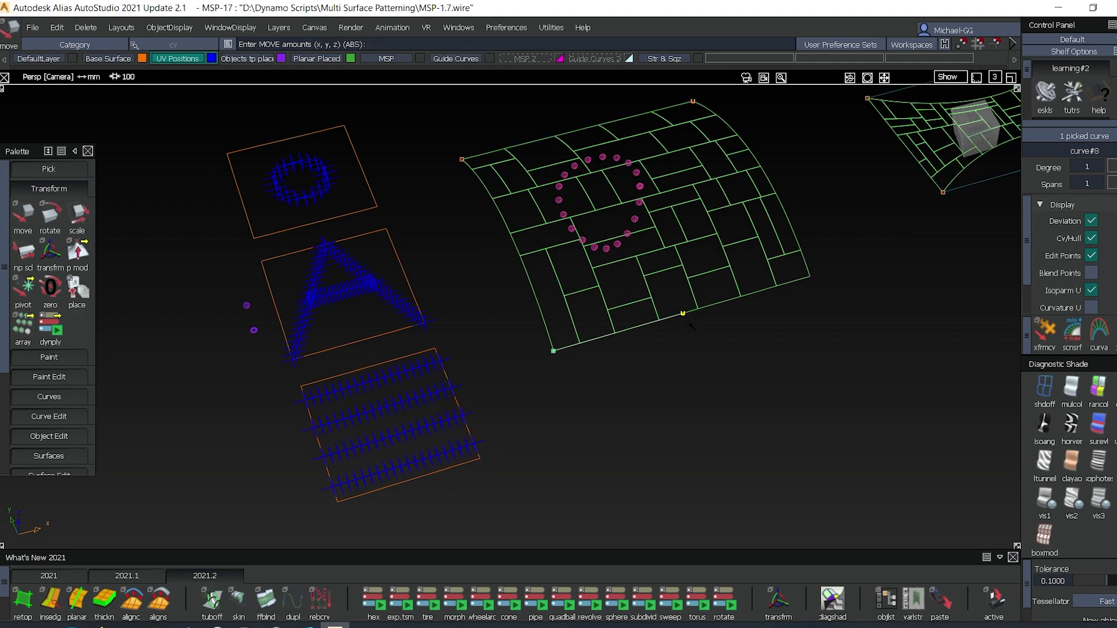
key(ctrl+z)
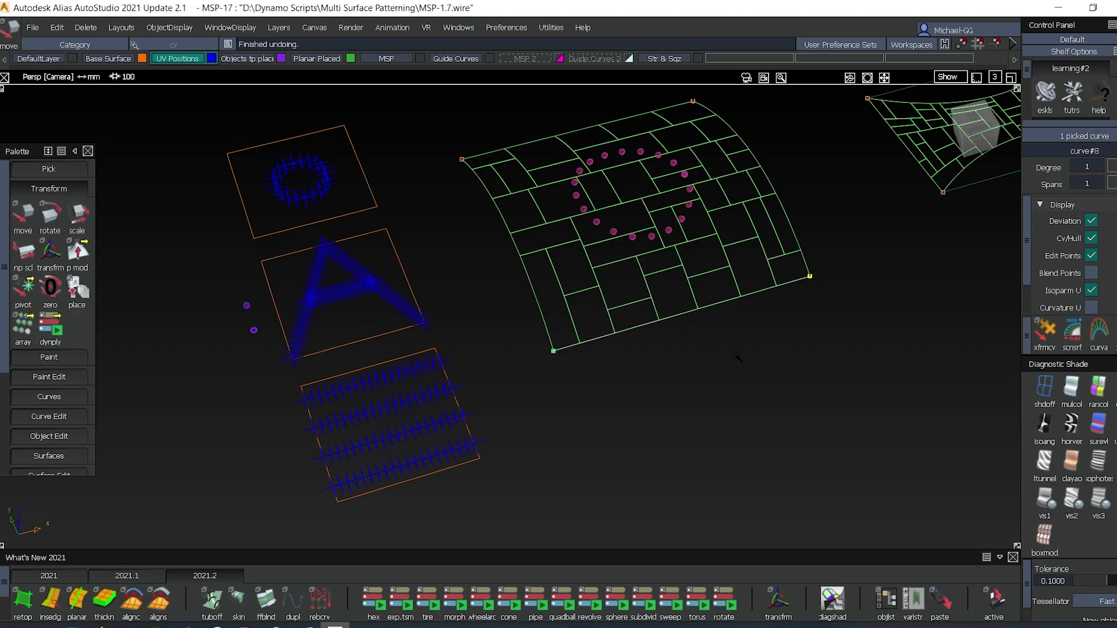
Step: Delete the ring of patterned spheres from the curved patchwork
alt+shift+drag(738, 357, 658, 376)
ctrl+shift+drag(670, 435, 616, 369)
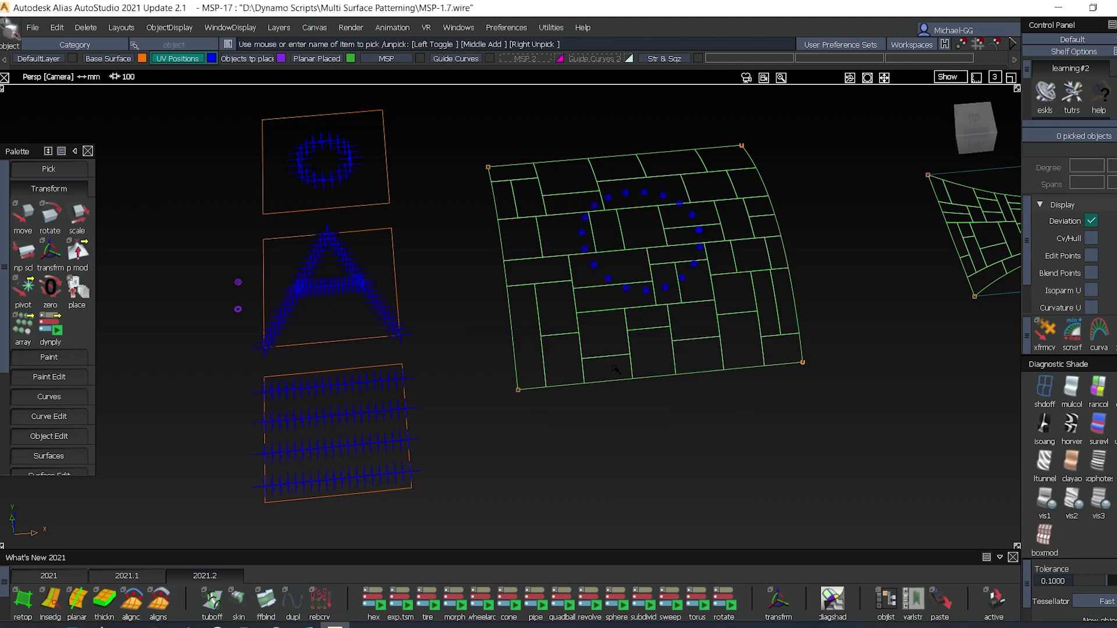
click(327, 288)
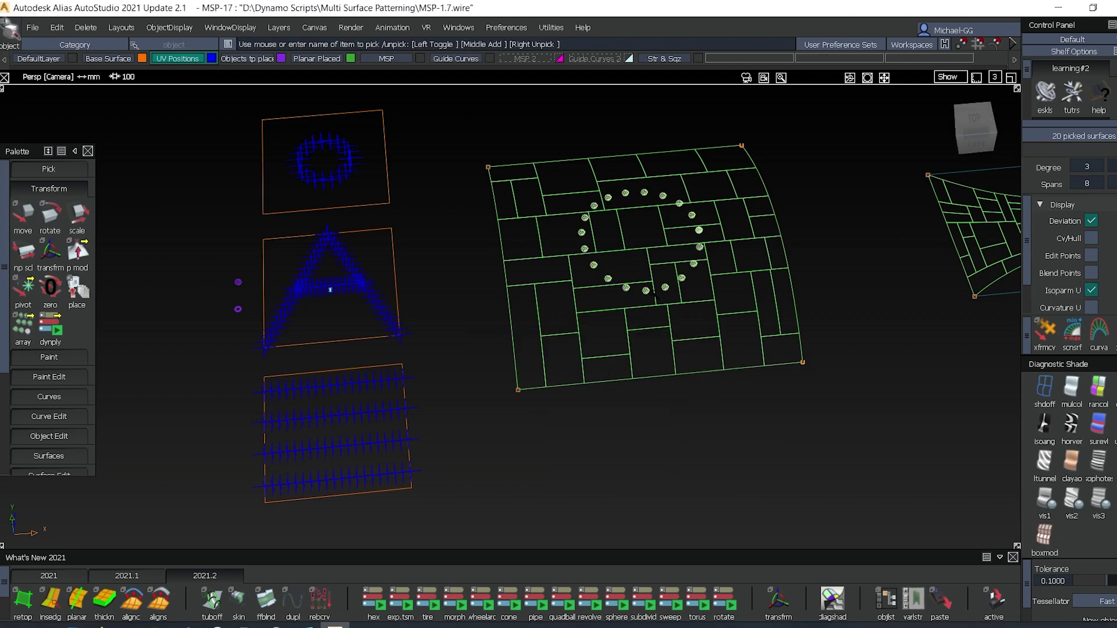
key(Delete)
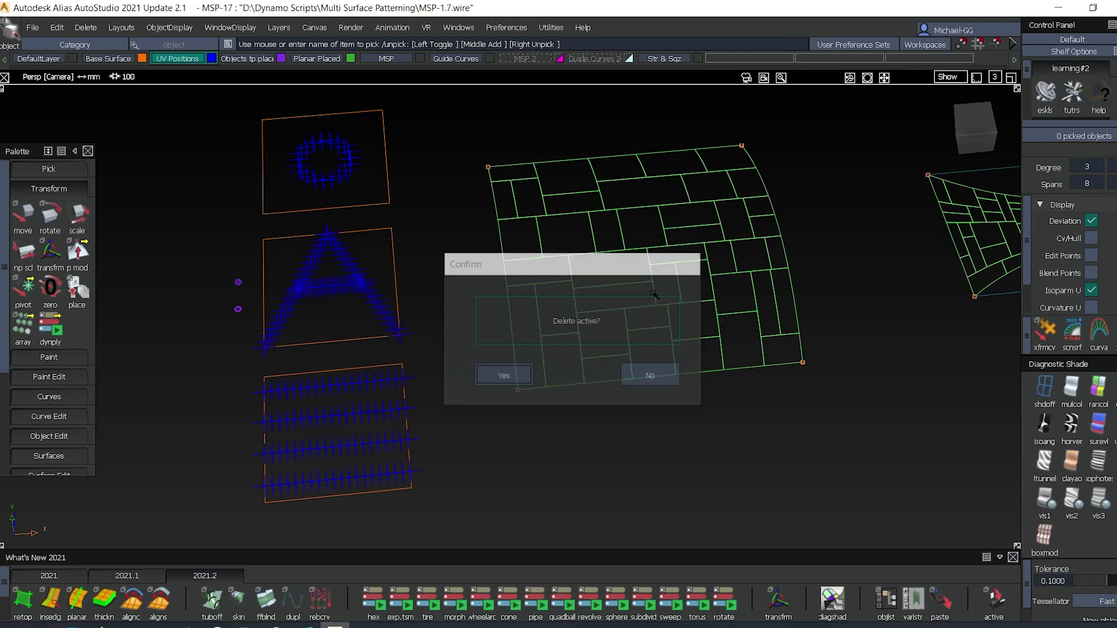
key(Return)
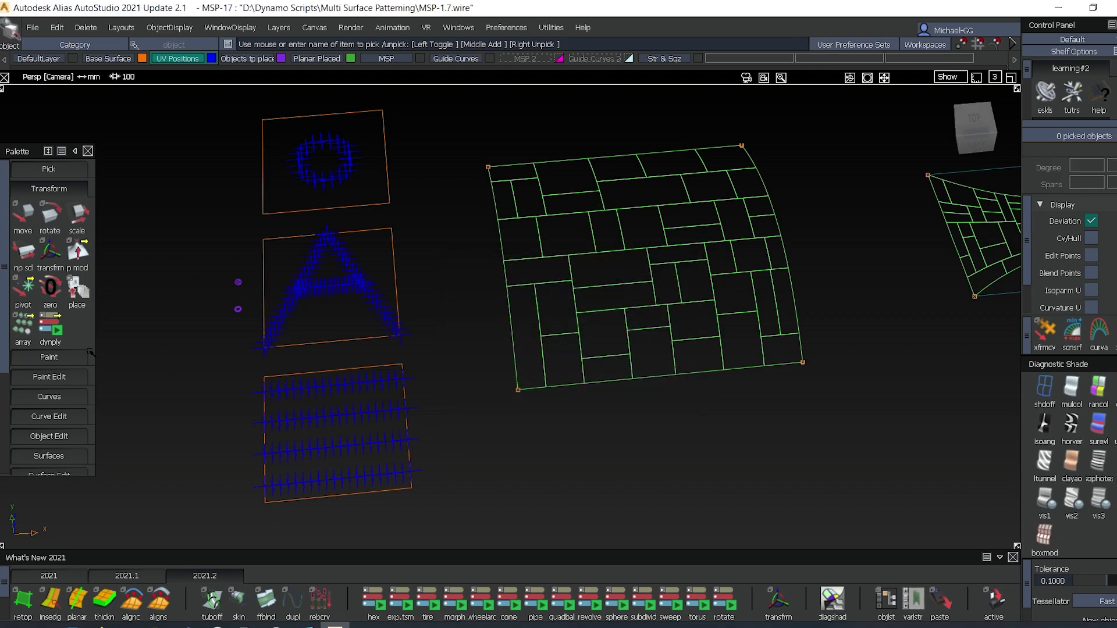
click(50, 329)
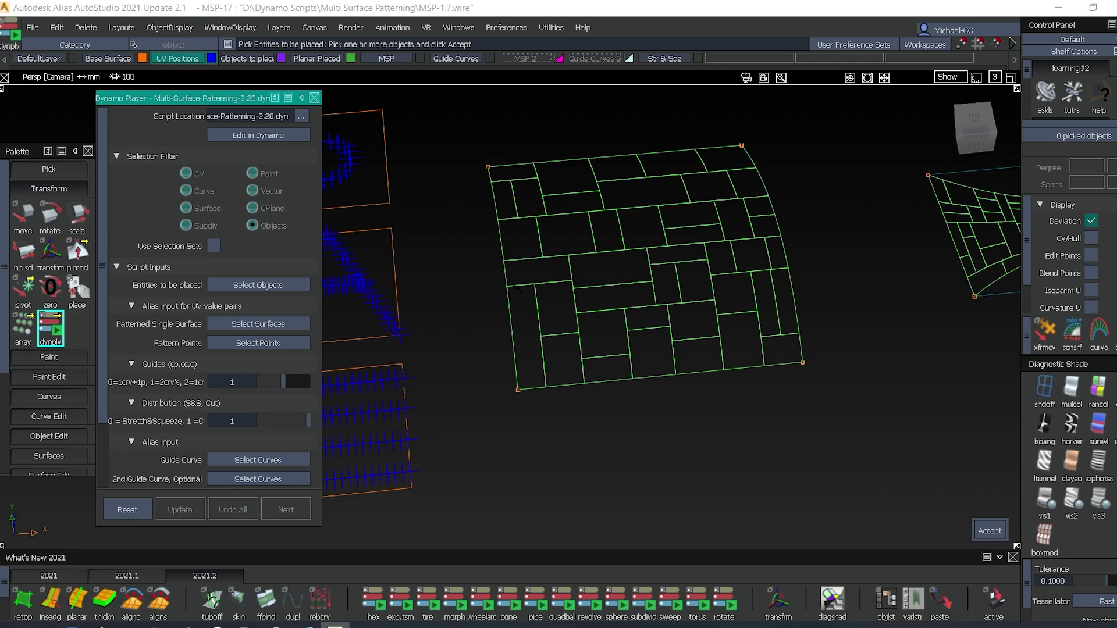
alt+shift+middle_drag(518, 289, 609, 316)
alt+shift+drag(651, 323, 538, 323)
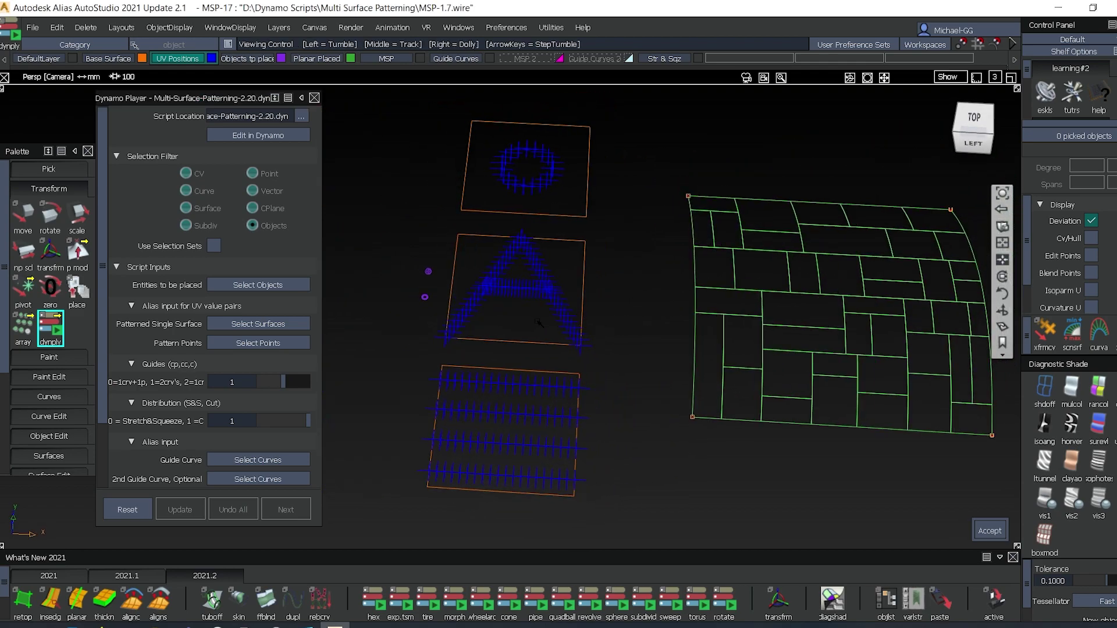
click(425, 297)
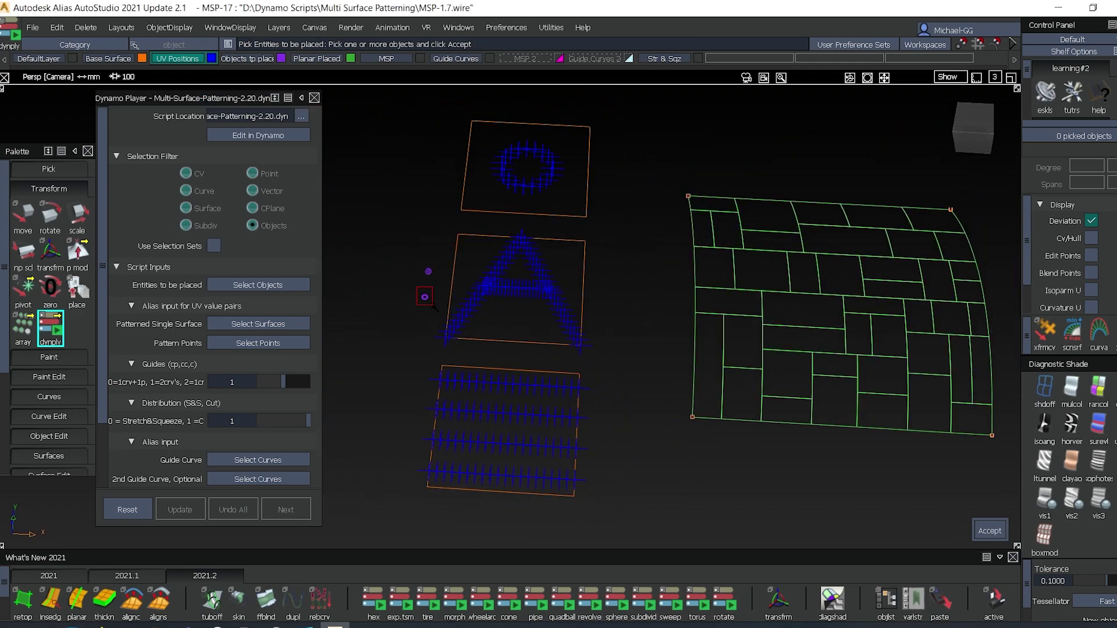
key(Return)
click(584, 256)
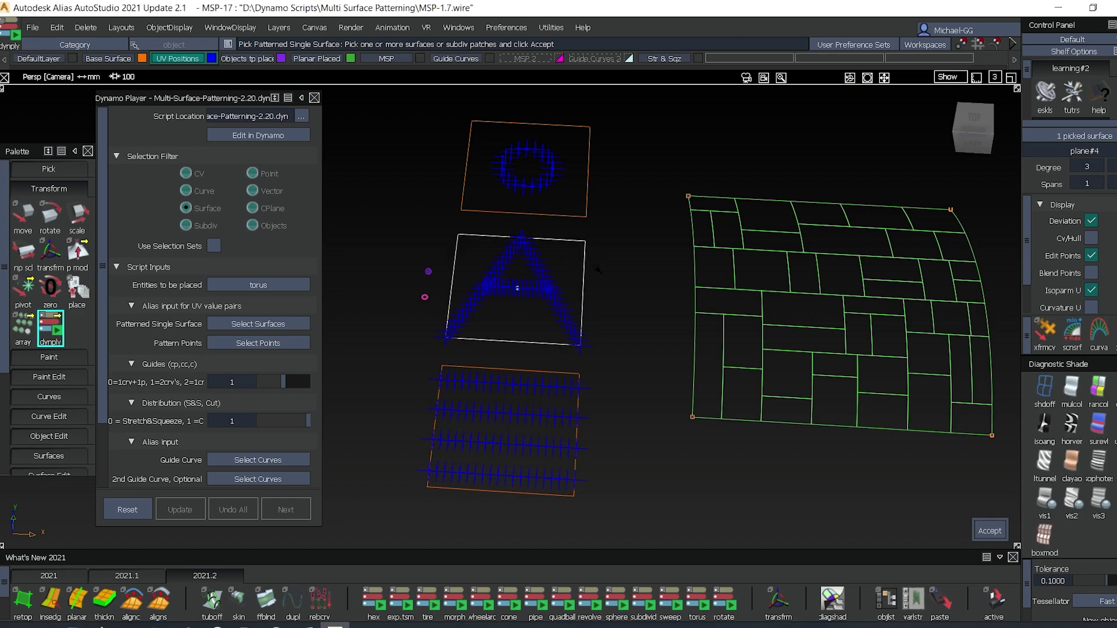
key(Return)
drag(395, 227, 615, 356)
key(Return)
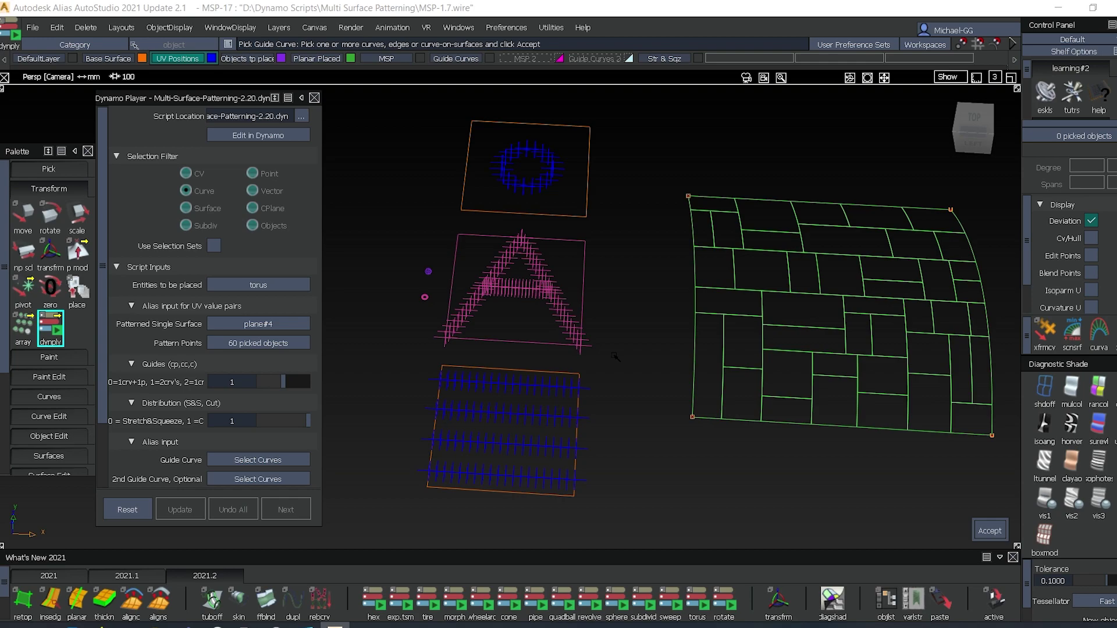
click(798, 424)
key(Return)
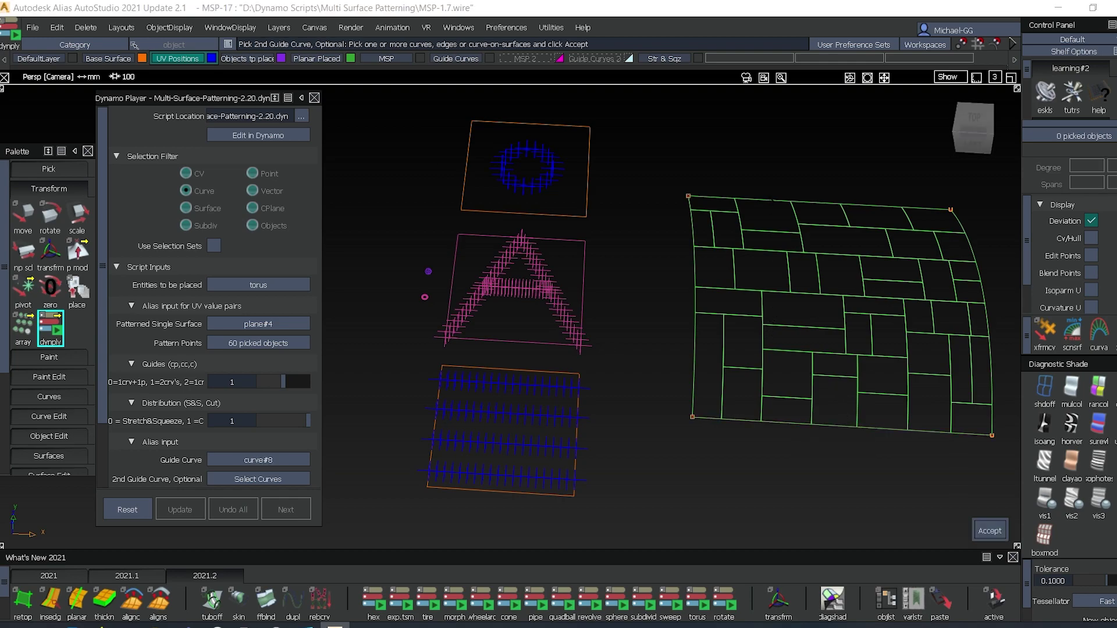
click(773, 200)
click(792, 207)
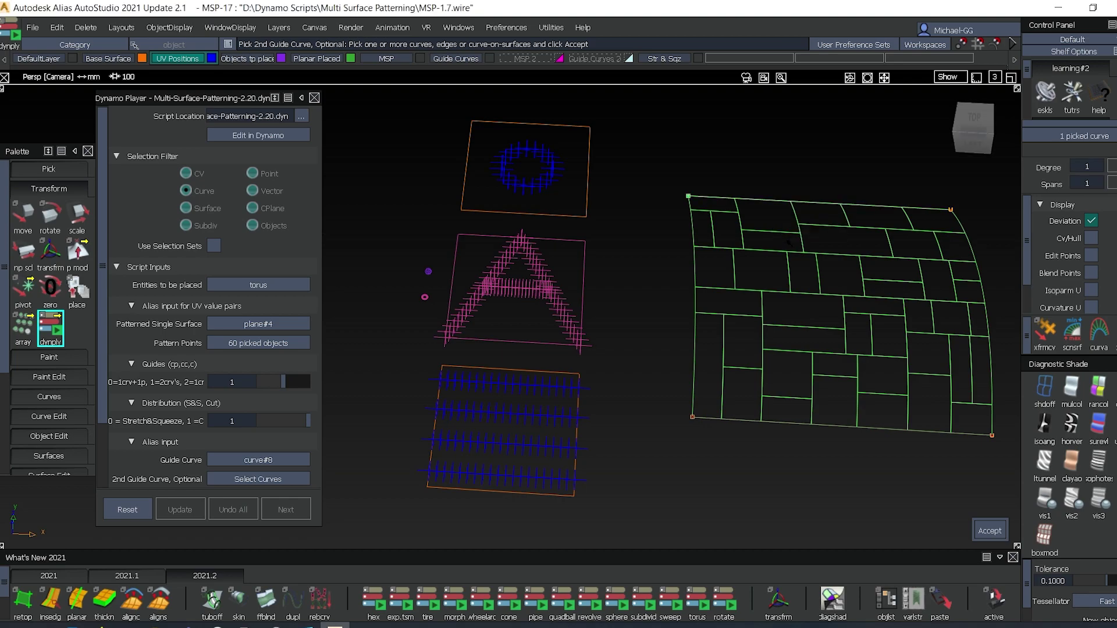
key(Return)
key(Return)
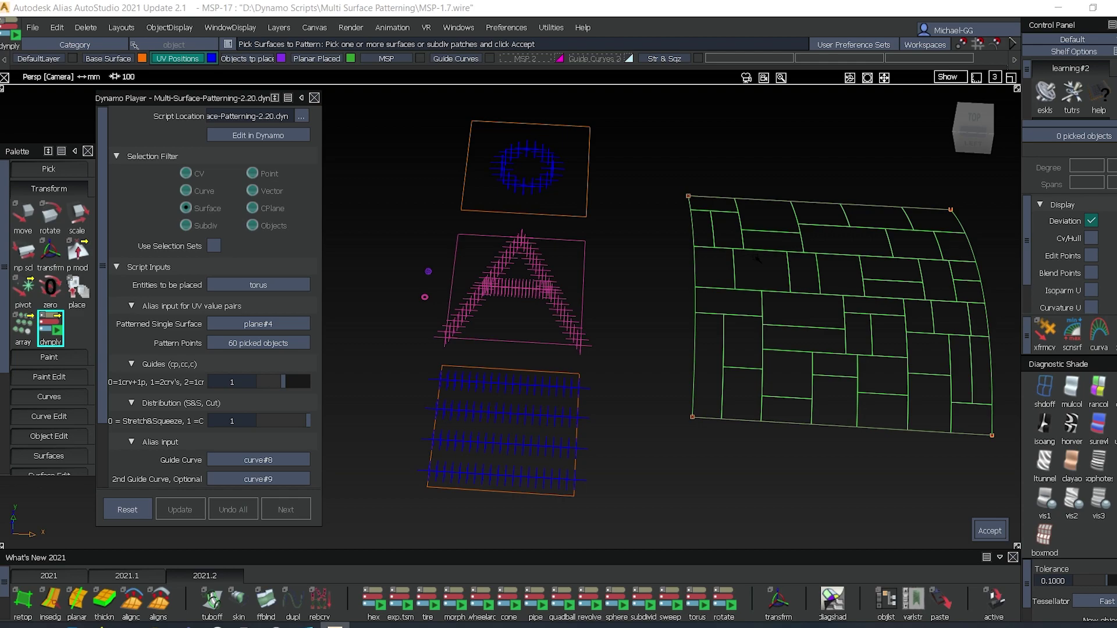
key(Return)
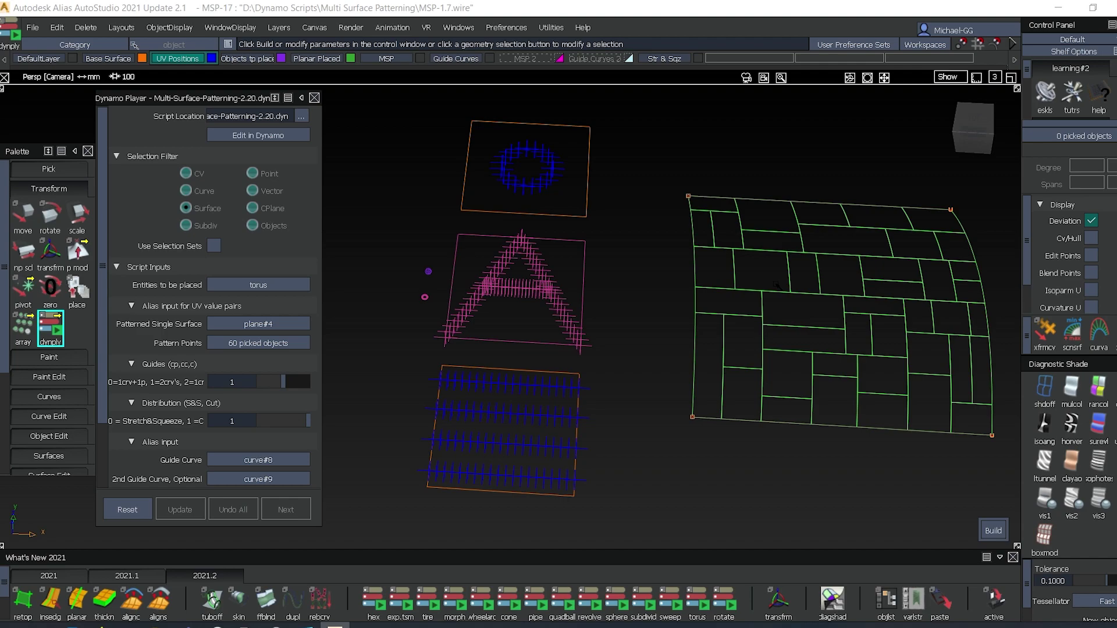
alt+shift+drag(777, 285, 743, 309)
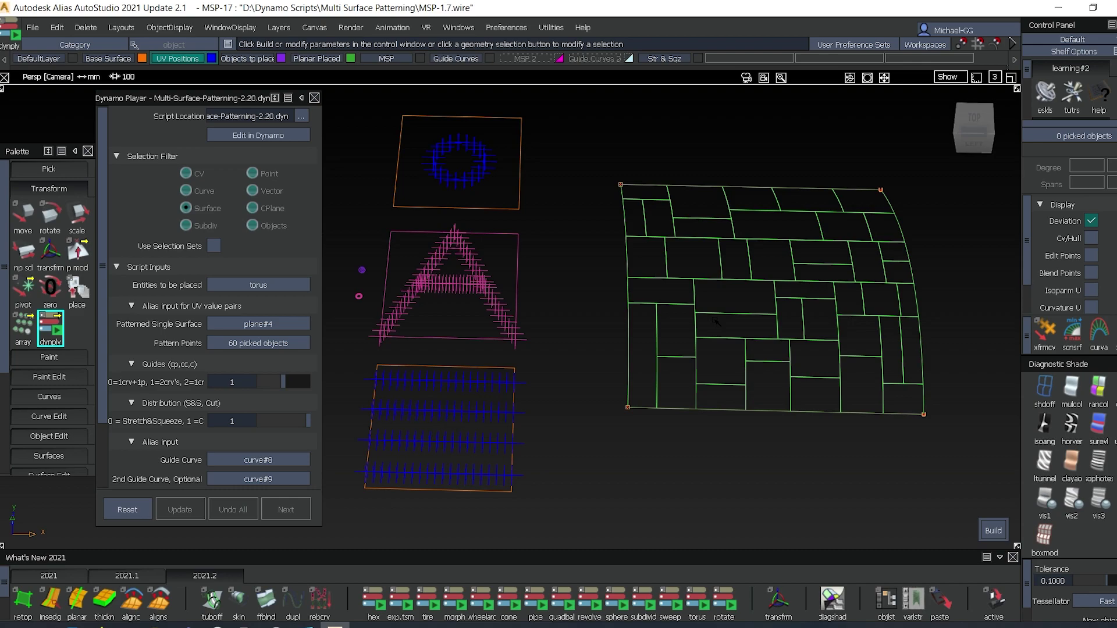
Step: Restart the Multi-Surface-Patterning script and set the small torus as the entity to be placed
ctrl+shift+drag(708, 334, 705, 285)
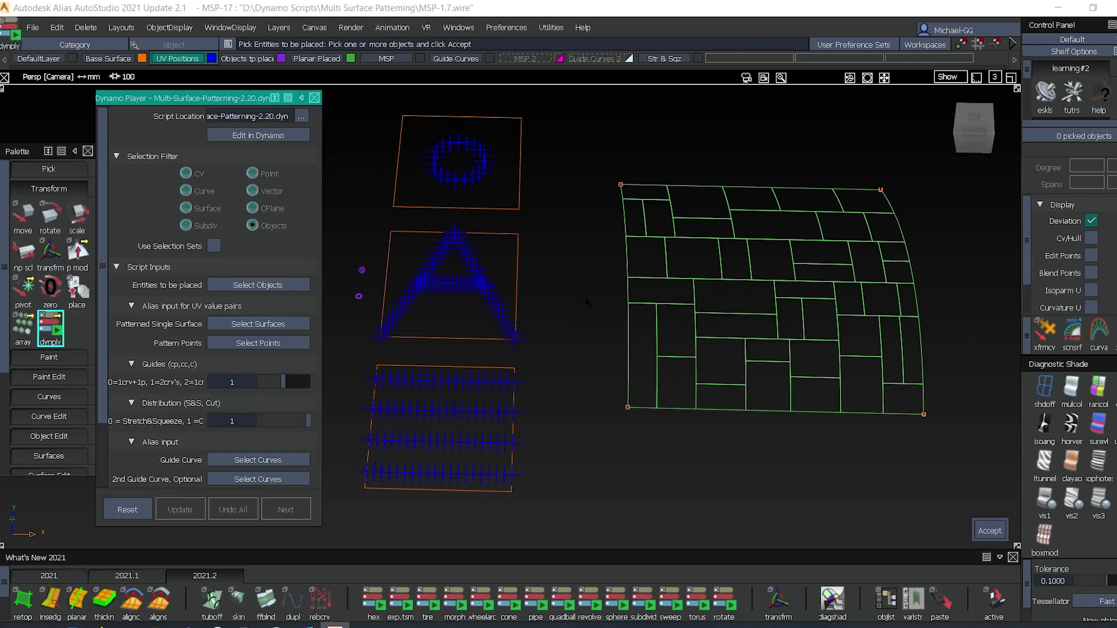
click(359, 296)
key(space)
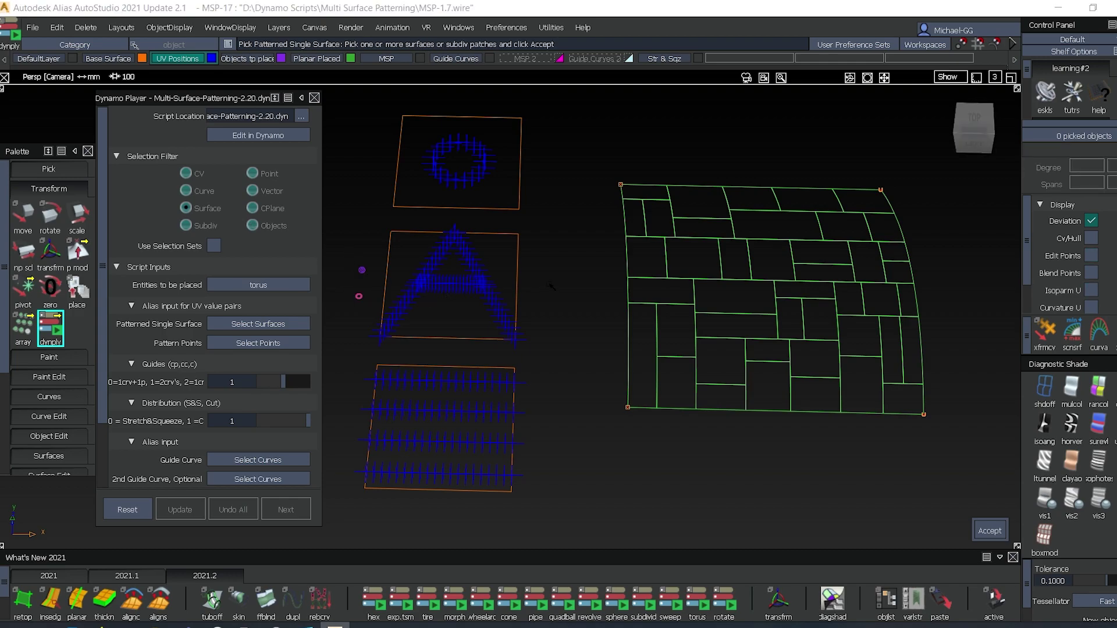
Step: Set the plane behind the letter A as the patterned single surface and all its A-shaped points as the pattern points
click(494, 256)
key(Return)
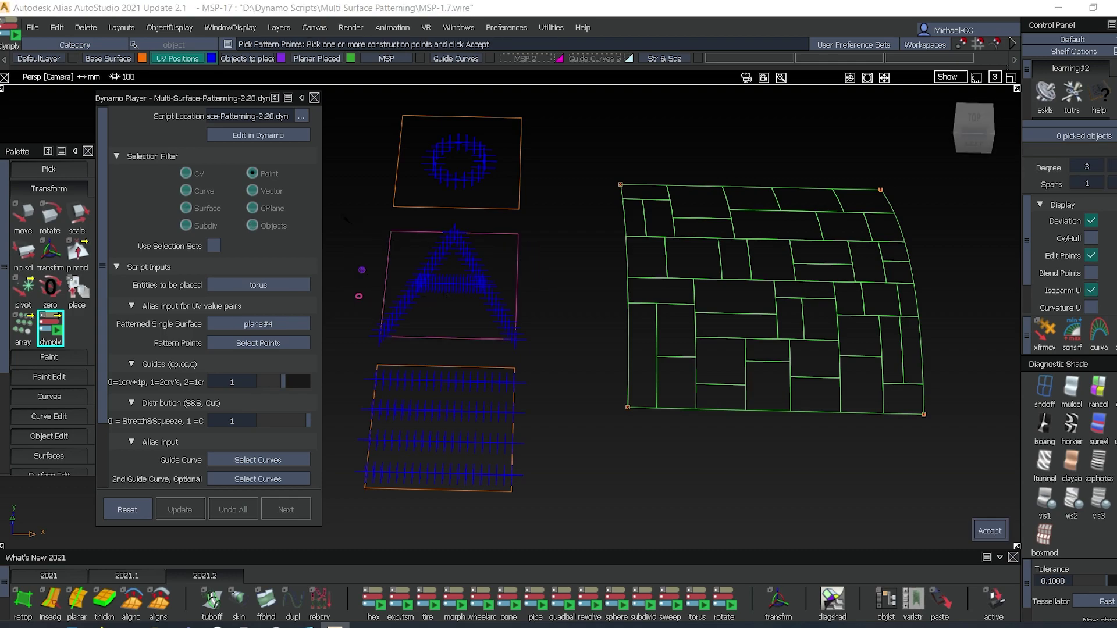
drag(345, 219, 552, 349)
key(Return)
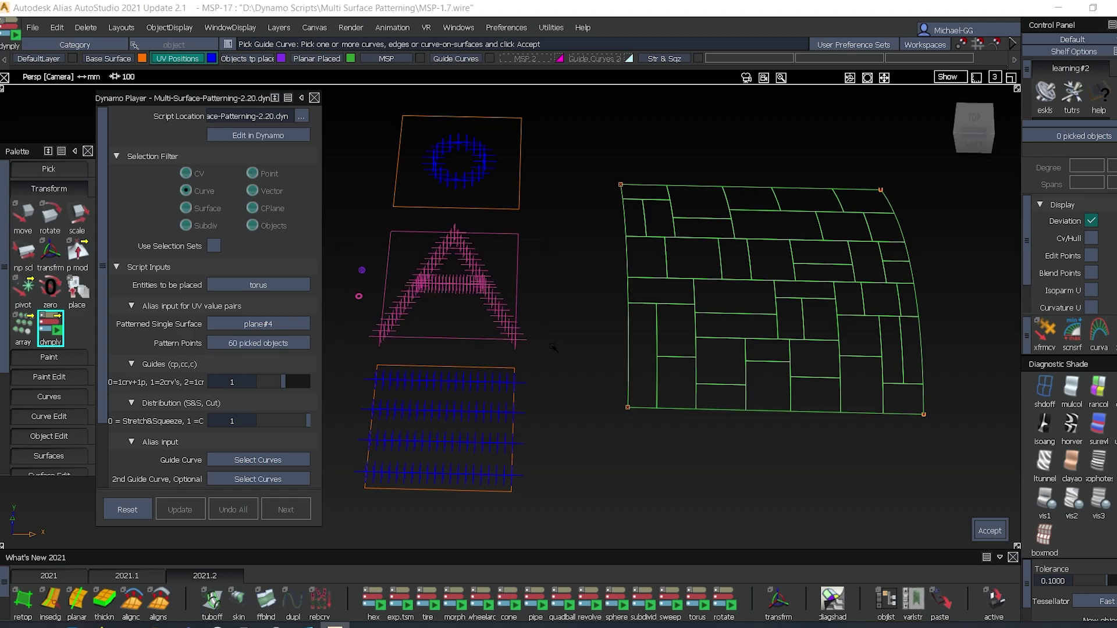
Step: Set the patchwork's lower edge curve as the guide curve and its upper edge curve as the second guide curve
click(720, 407)
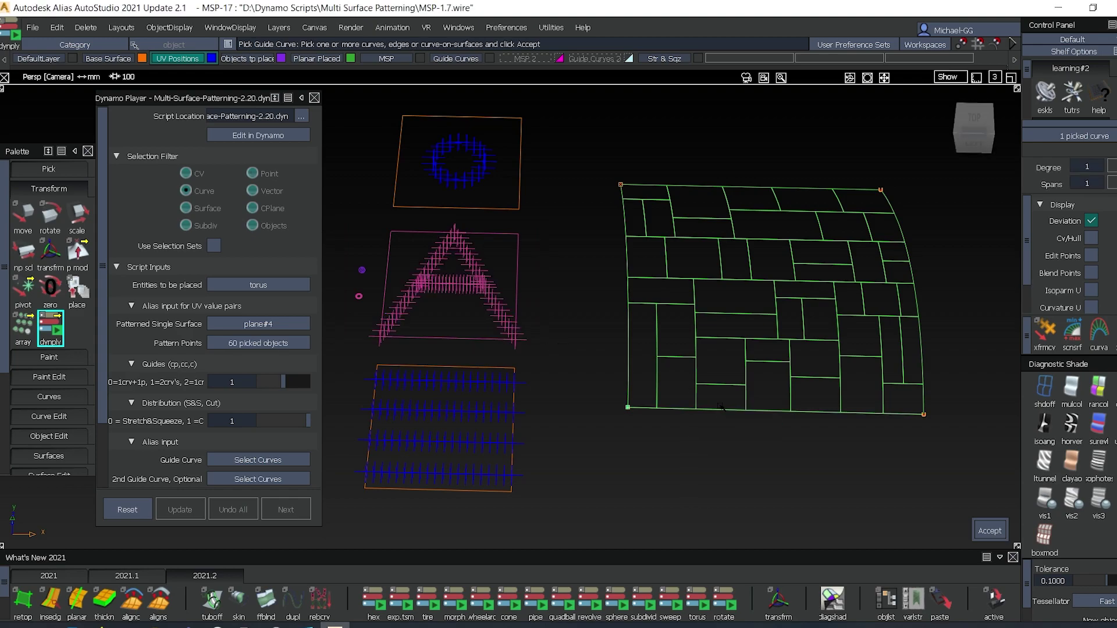
key(space)
click(698, 186)
click(713, 213)
key(space)
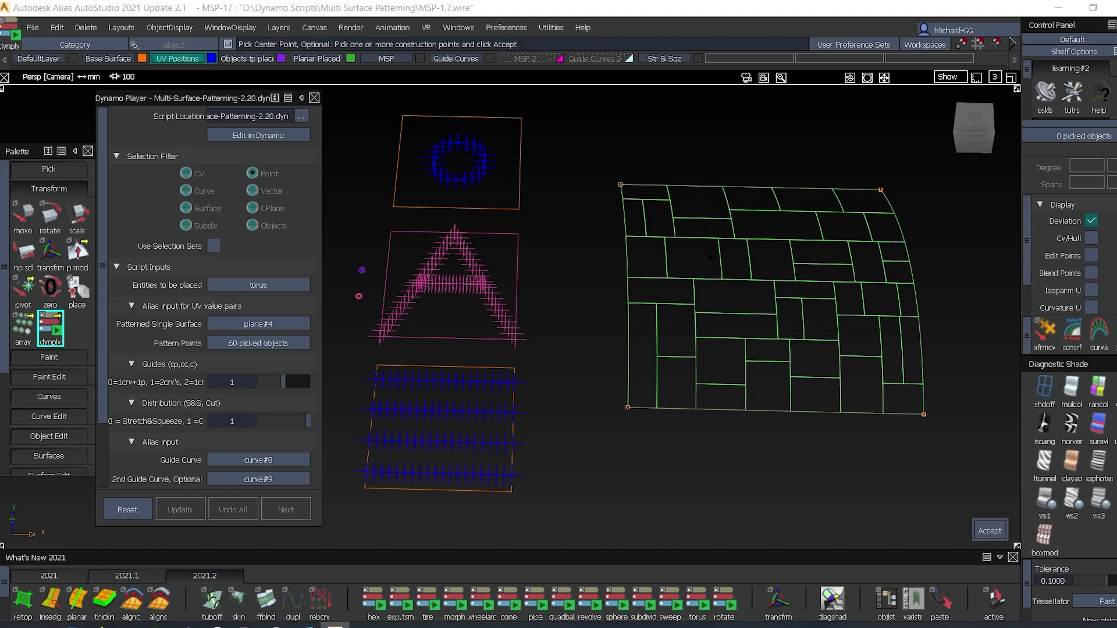
Step: Skip the optional center point, set all patchwork patches as the surfaces to pattern, and build the letter A from toruses
key(space)
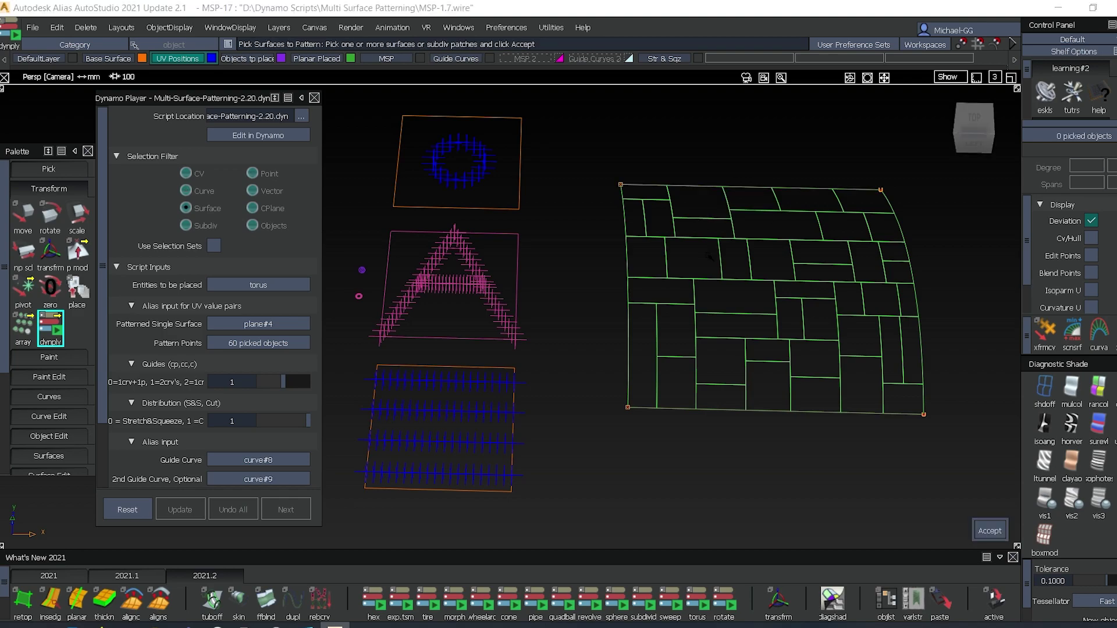
drag(582, 144, 940, 436)
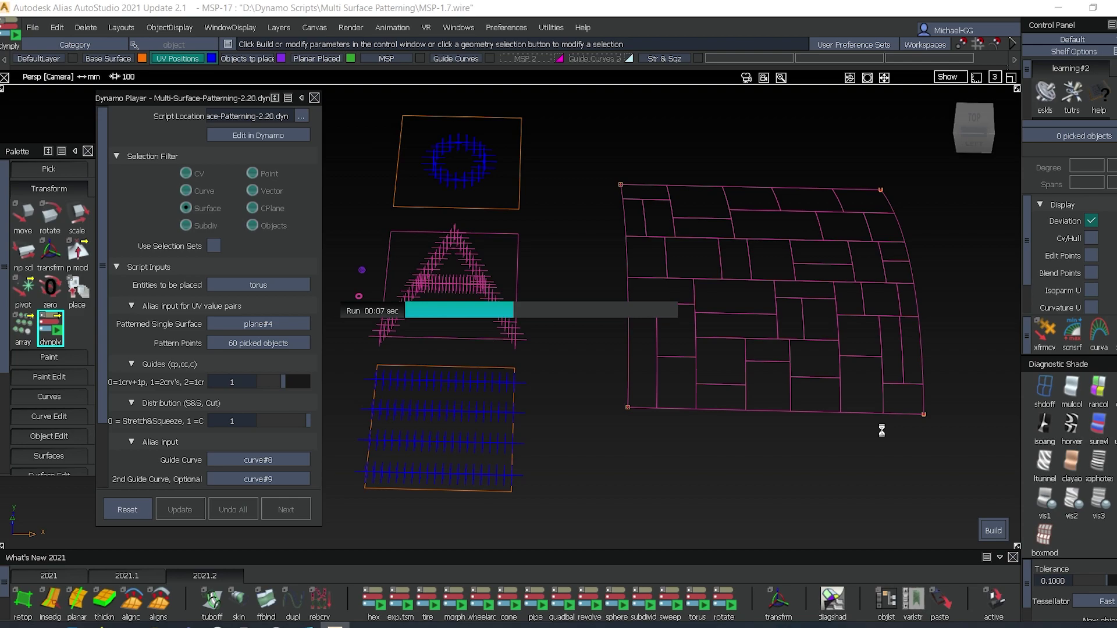
alt+shift+drag(850, 405, 838, 443)
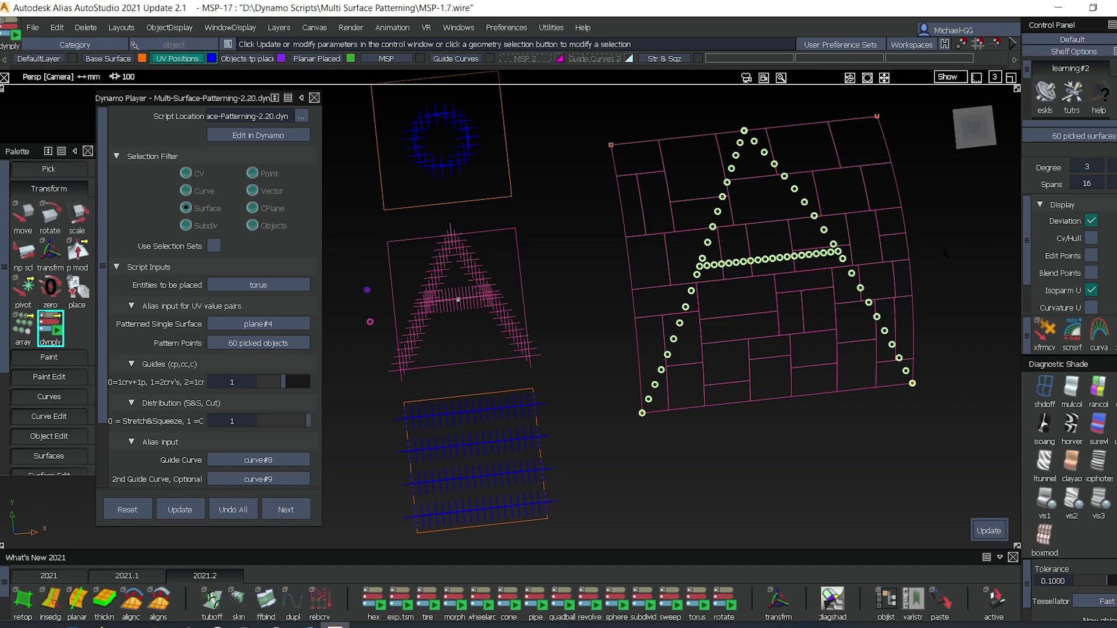
alt+shift+drag(743, 324, 769, 352)
alt+shift+middle_drag(769, 351, 710, 328)
alt+shift+right_drag(709, 328, 723, 365)
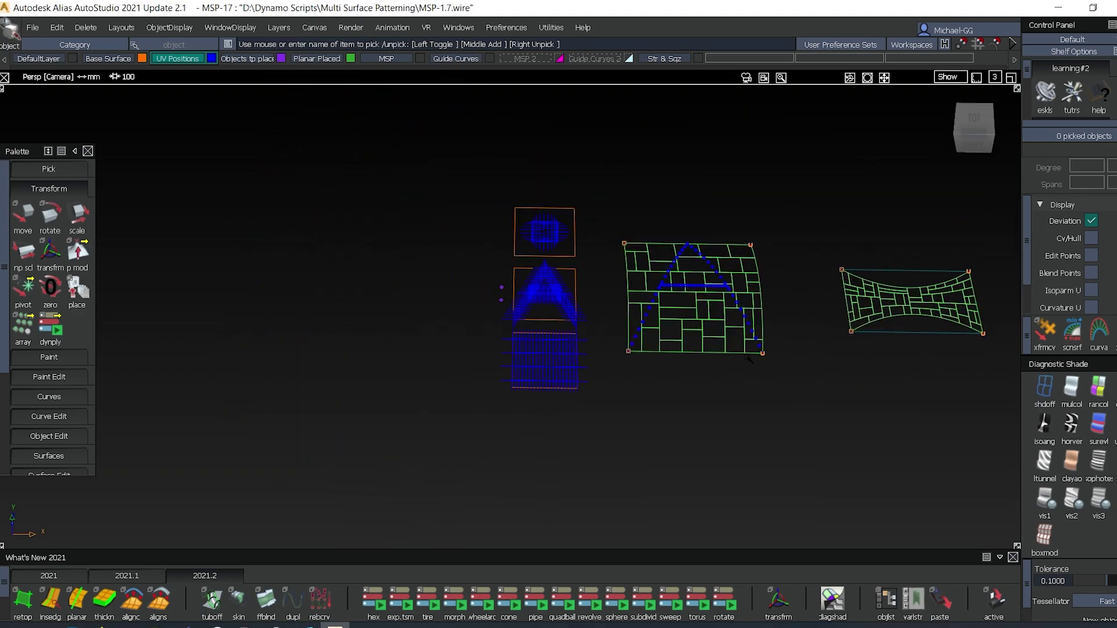
alt+shift+middle_drag(723, 364, 713, 380)
Step: Restart the Multi-Surface-Patterning script in Dynamo Player and set the torus beside the planes as the entity to be placed
click(50, 328)
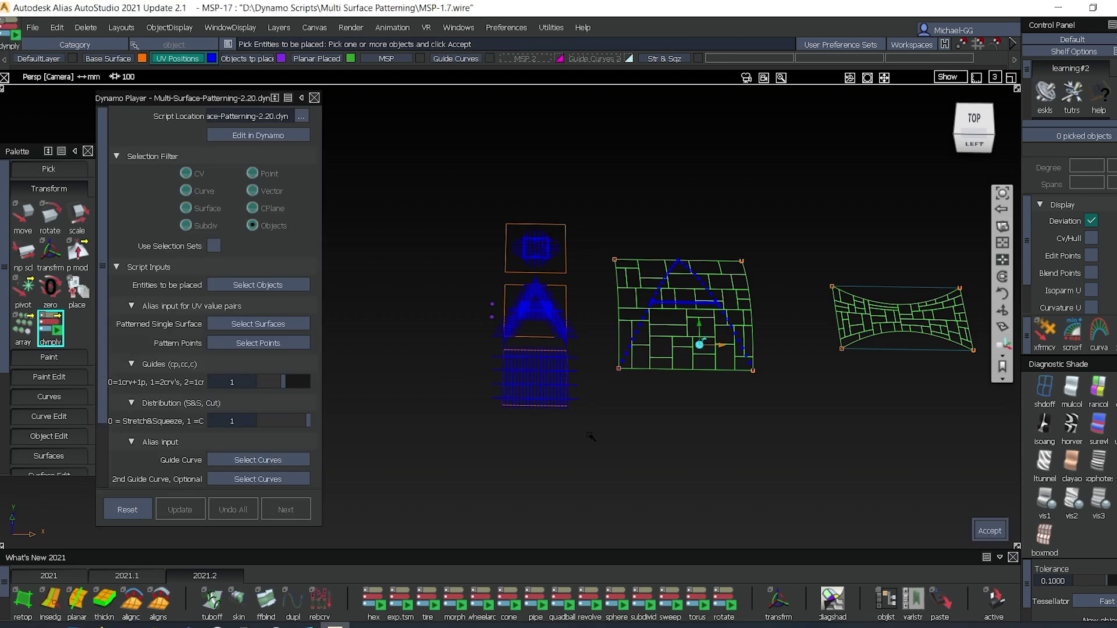
alt+shift+right_drag(588, 436, 576, 406)
alt+shift+middle_drag(838, 368, 973, 365)
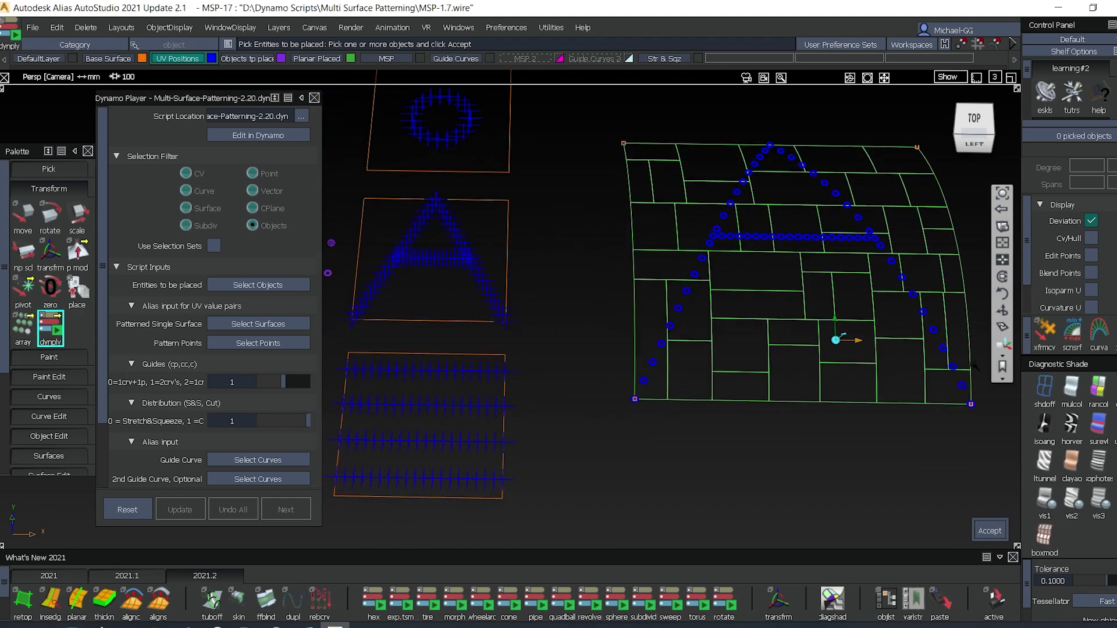
alt+shift+click(402, 455)
alt+shift+right_drag(402, 455, 428, 473)
alt+shift+middle_drag(571, 468, 640, 468)
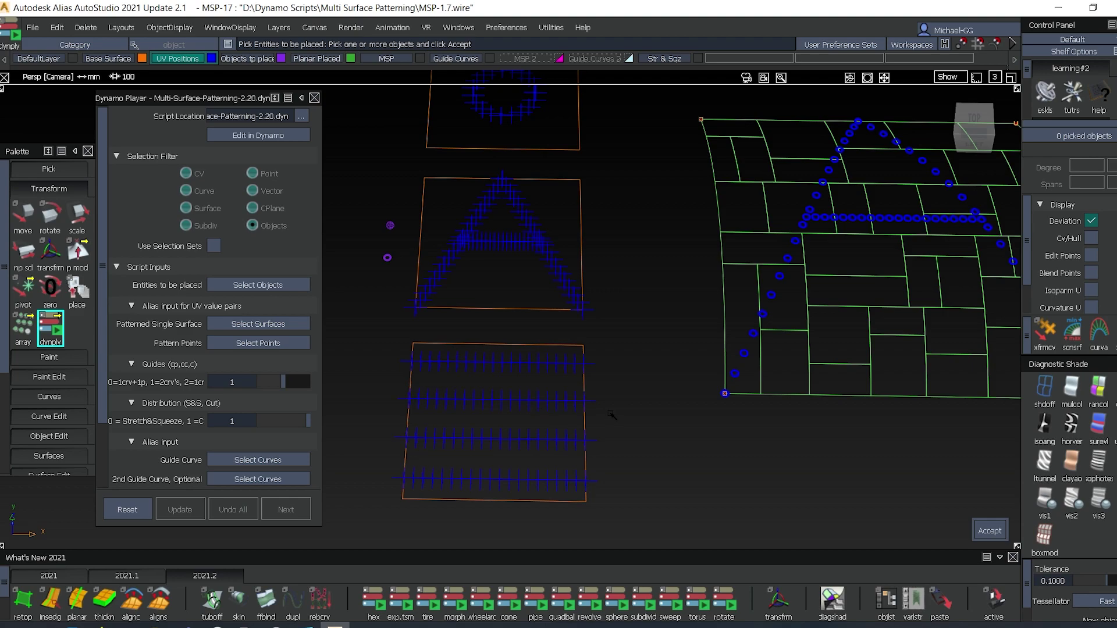
alt+shift+drag(626, 410, 626, 426)
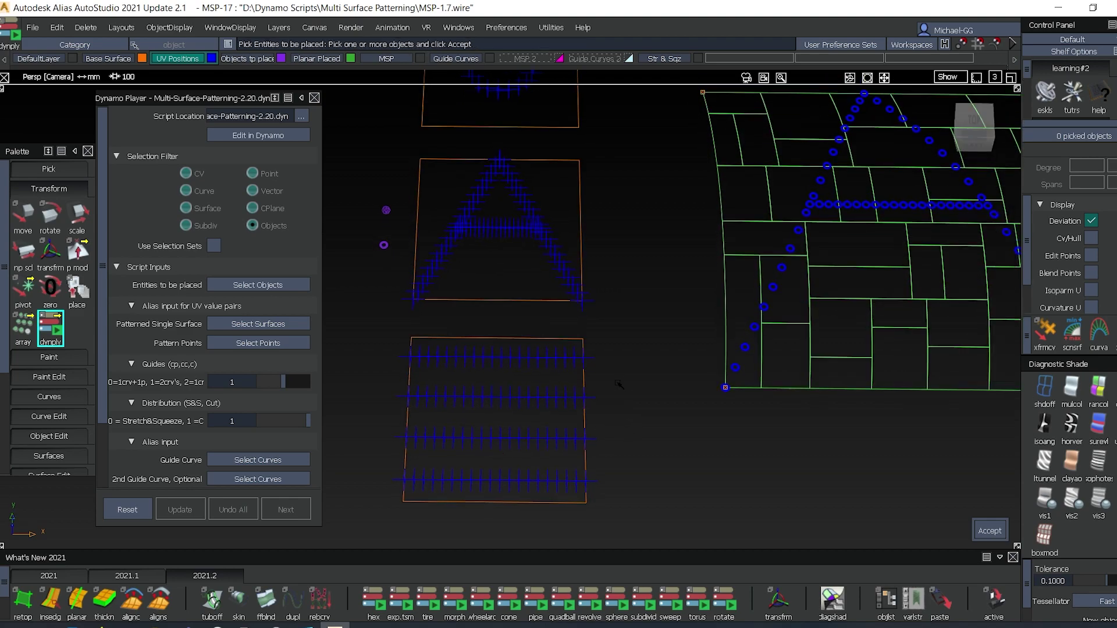
click(384, 244)
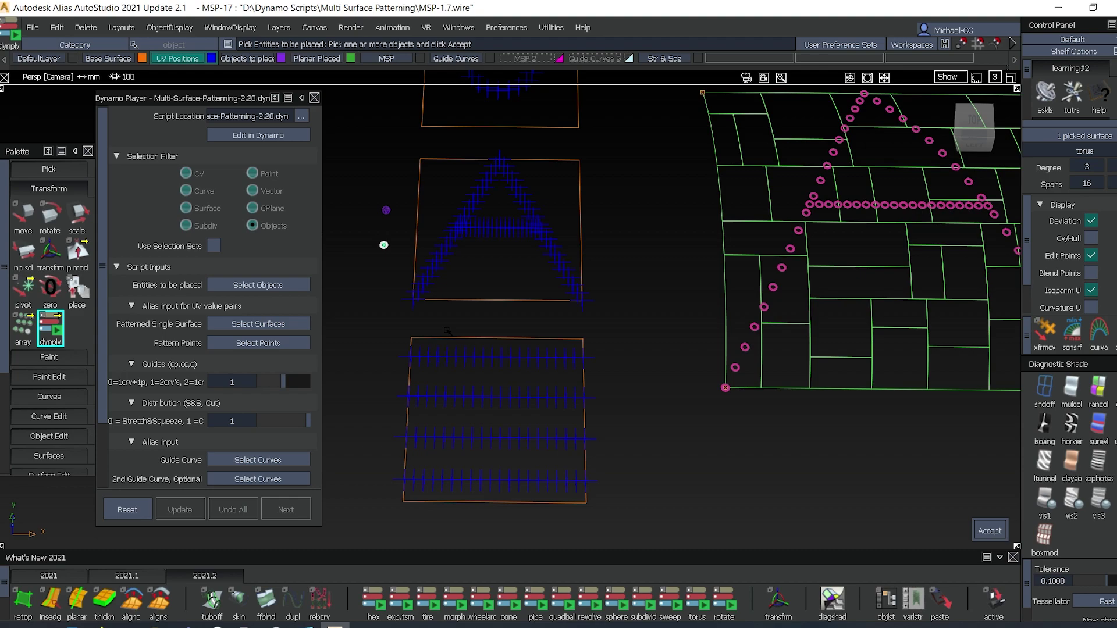
key(space)
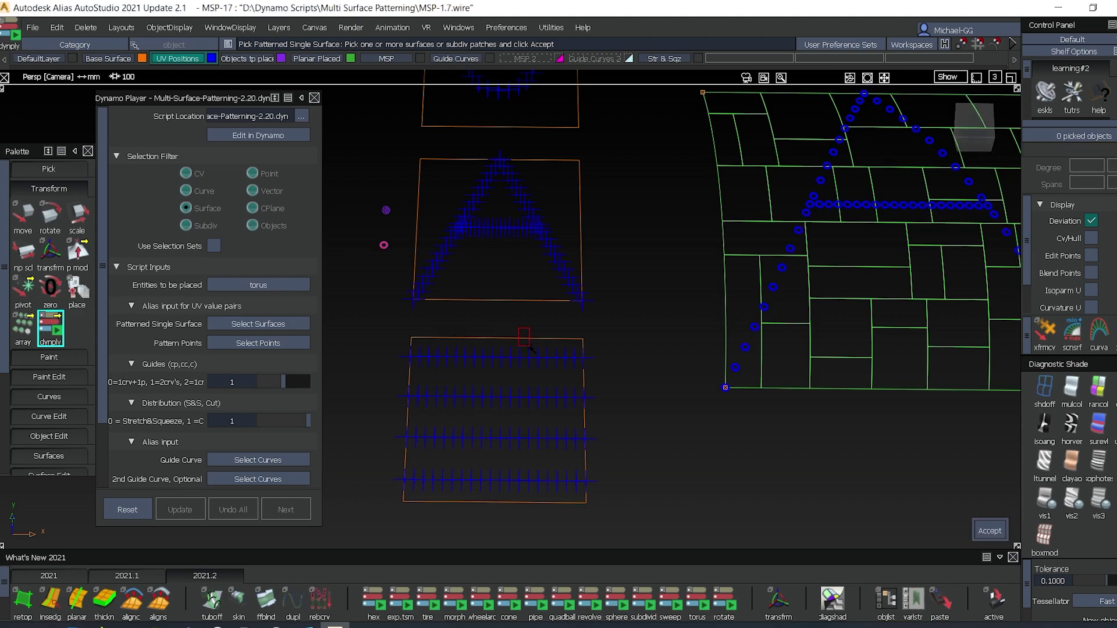
Step: Set the plane behind the four rows of points as the patterned single surface and all its points as the pattern points
click(496, 413)
key(Return)
drag(630, 519, 629, 517)
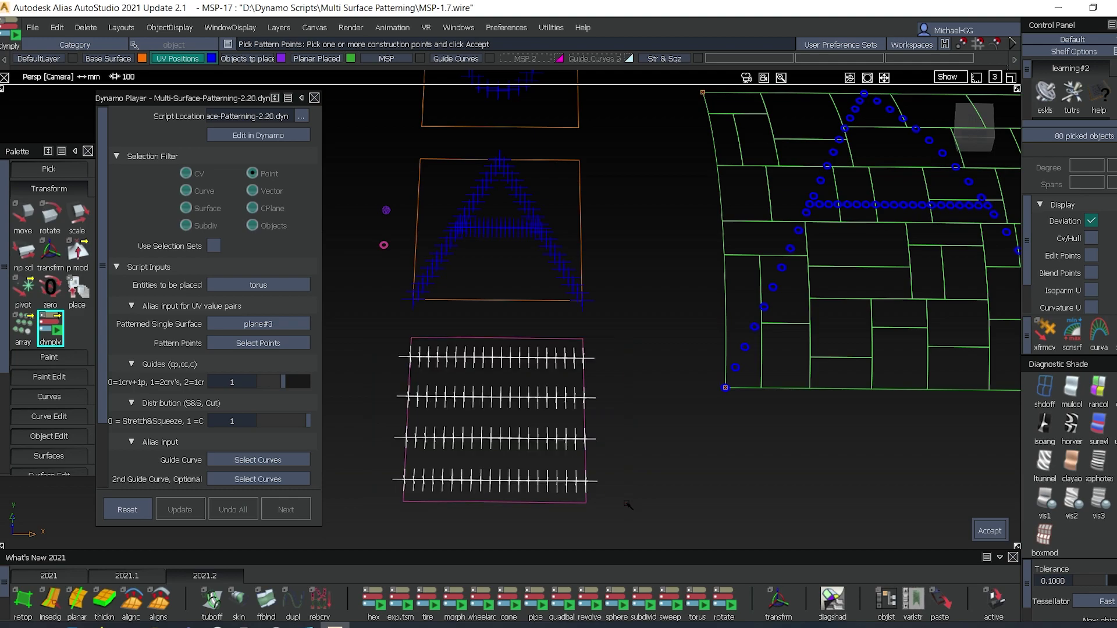
key(Return)
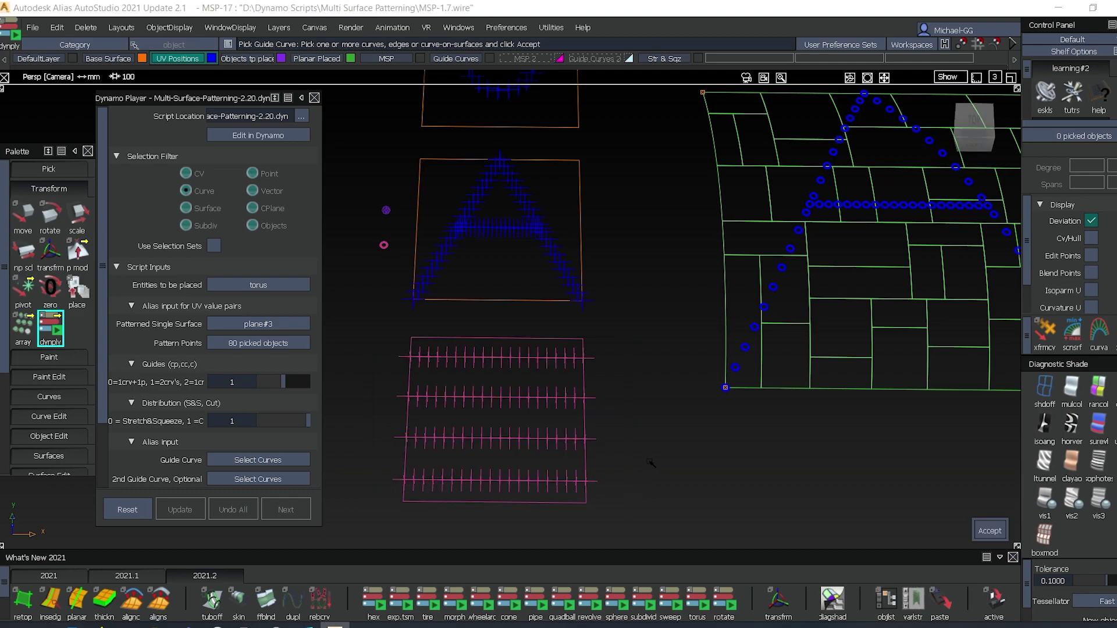
Step: Set the straight lower curve of the hourglass-shaped patchwork as the guide curve and its straight upper curve as the second guide curve
alt+shift+right_drag(822, 376, 857, 402)
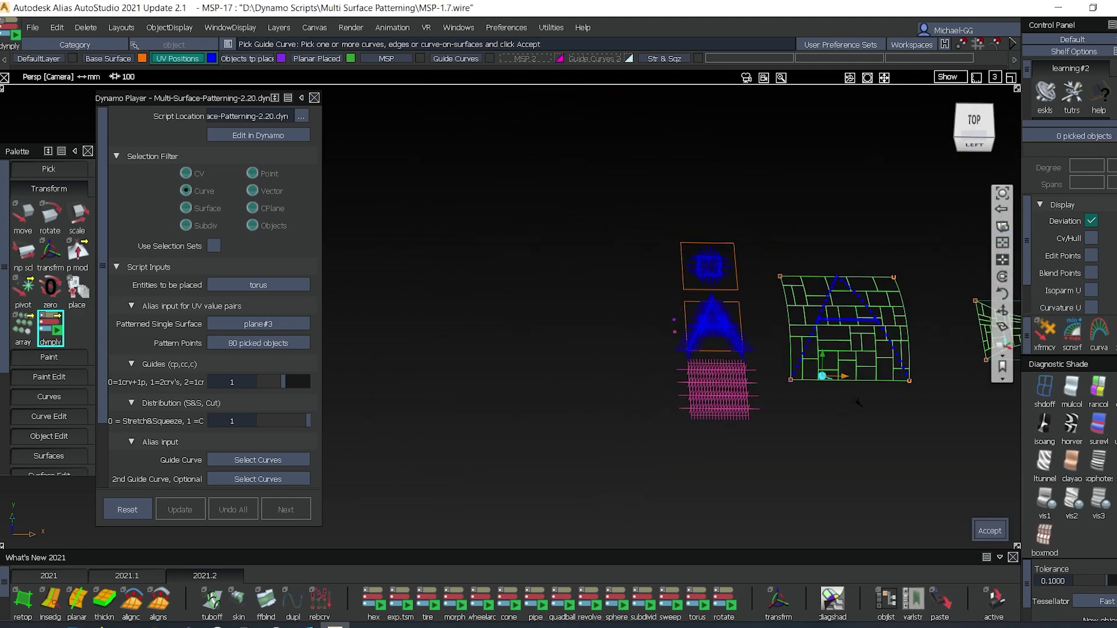
alt+shift+middle_drag(857, 402, 573, 437)
mouse_move(651, 402)
alt+shift+middle_down()
mouse_move(596, 413)
mouse_move(458, 377)
alt+shift+middle_up()
alt+shift+middle_drag(820, 388, 784, 396)
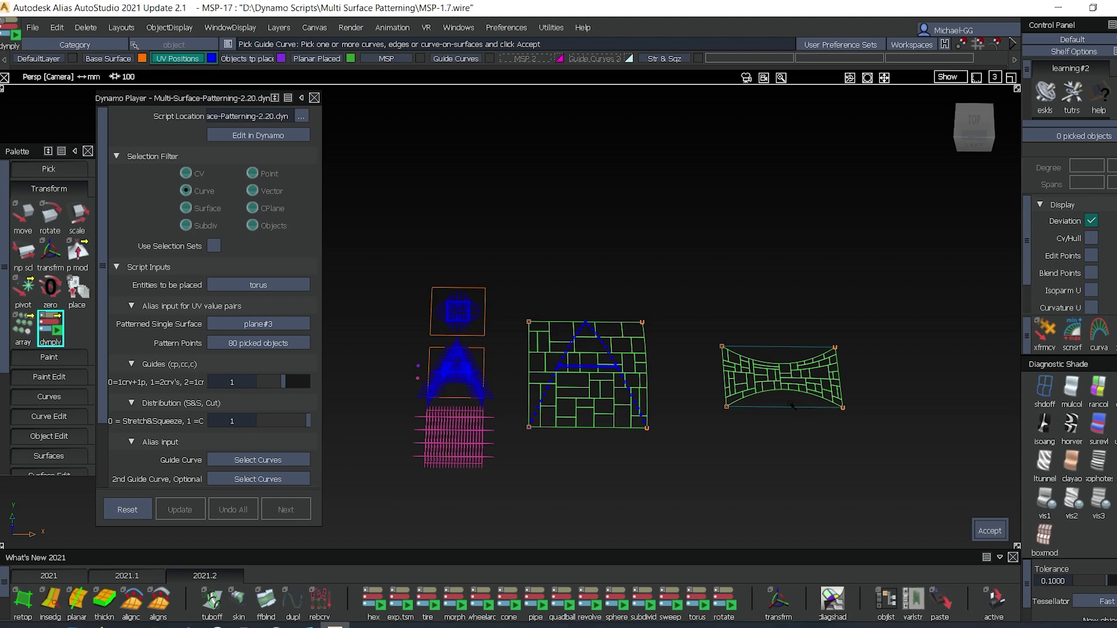
click(780, 347)
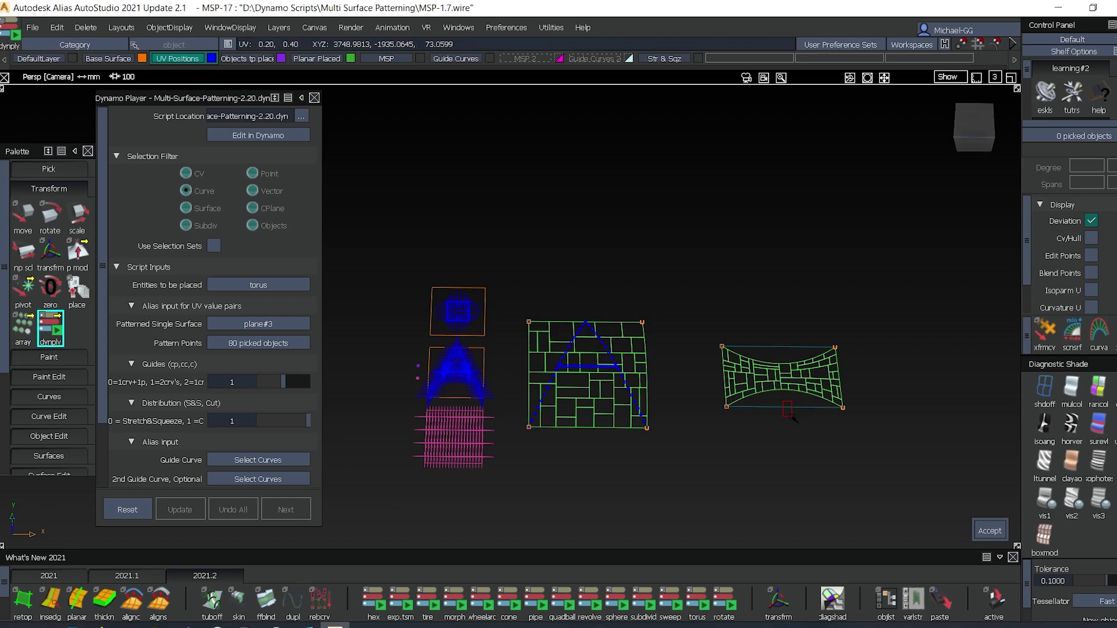
click(779, 348)
Step: Skip the optional center point, set all hourglass patches as the surfaces to pattern, and build the torus rows
key(Return)
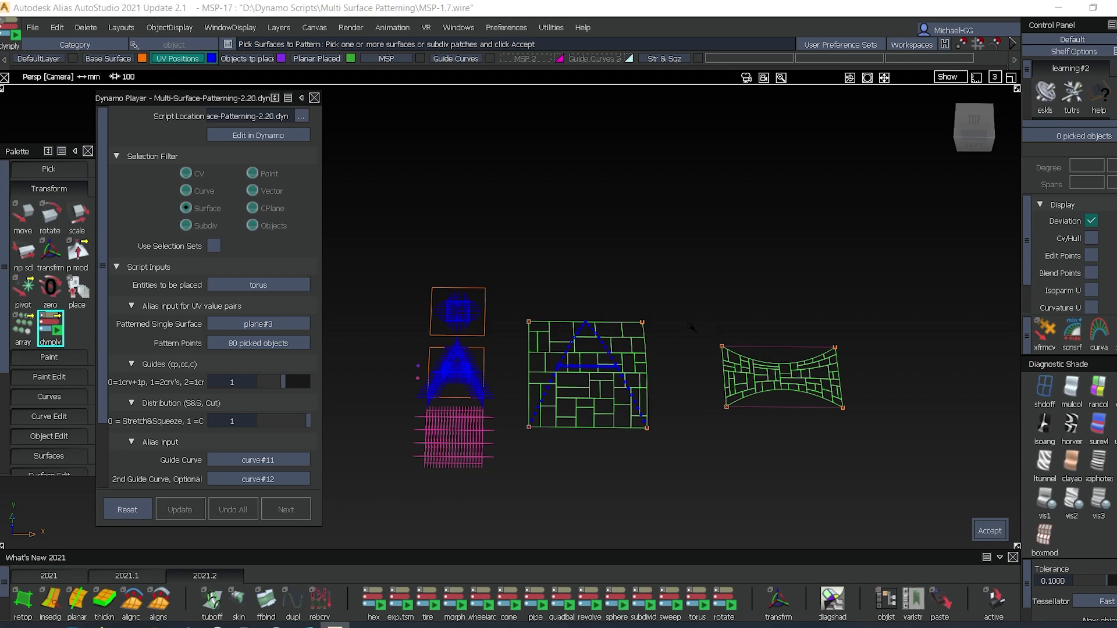
drag(691, 328, 874, 426)
key(Return)
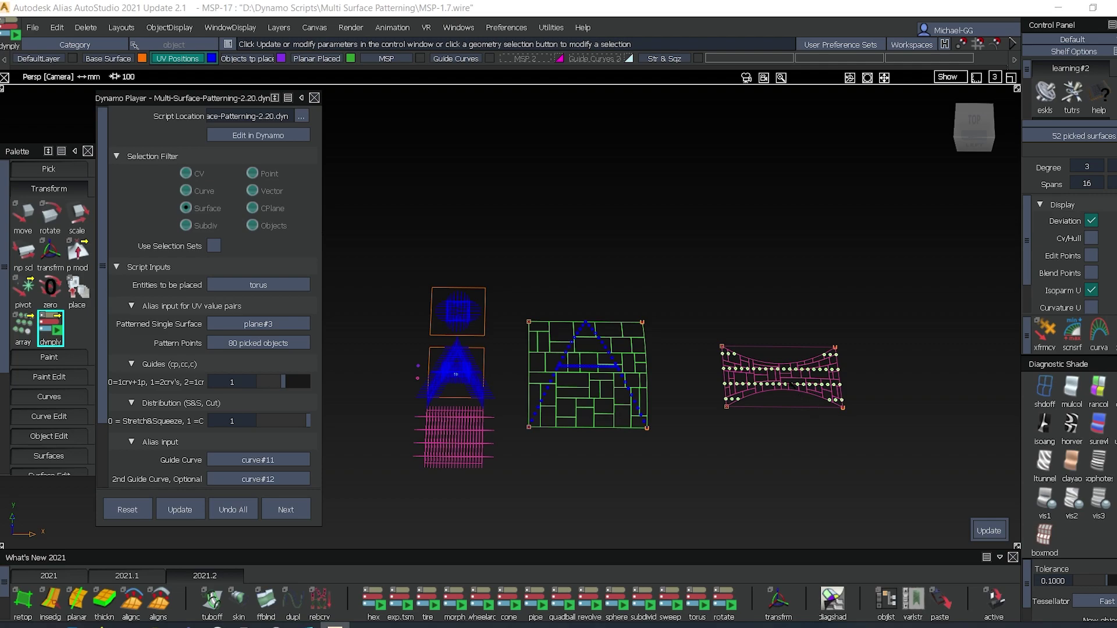
Step: Set the distribution to 0 for Stretch&Squeeze and update the torus pattern on the hourglass patchwork
alt+shift+click(791, 379)
alt+shift+right_drag(791, 378, 834, 407)
scroll(834, 406, up, 3)
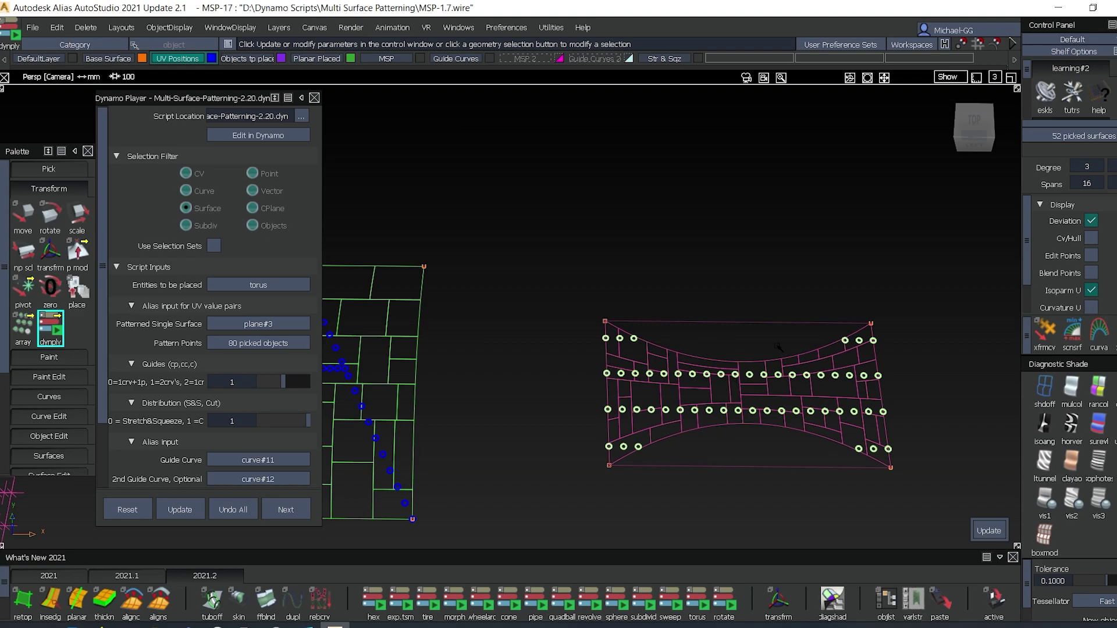
alt+shift+drag(796, 340, 724, 384)
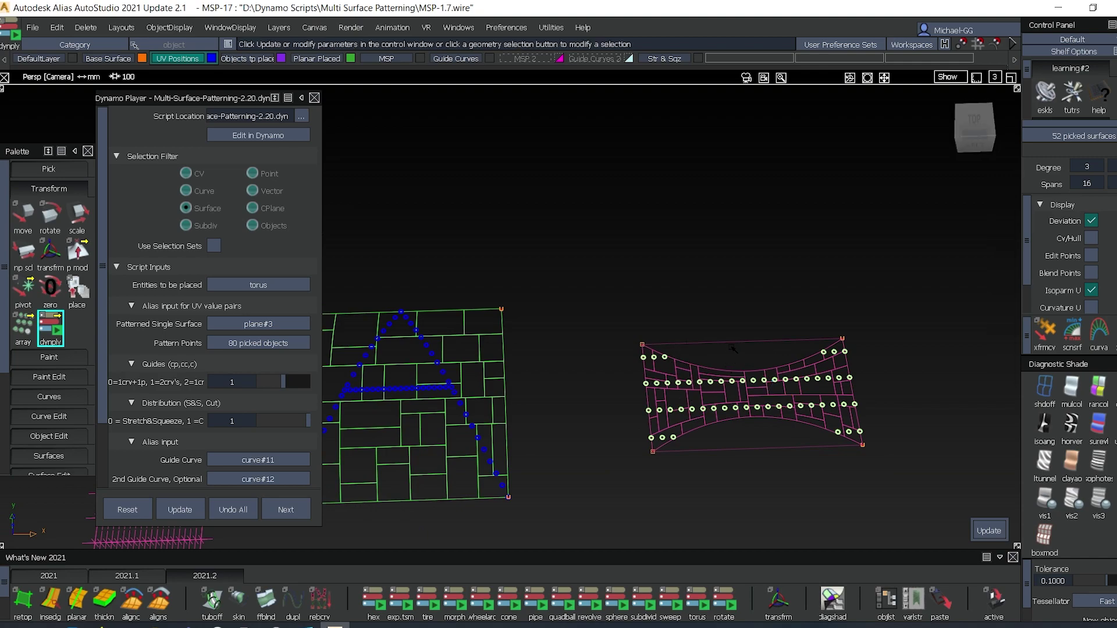
alt+shift+drag(732, 348, 724, 378)
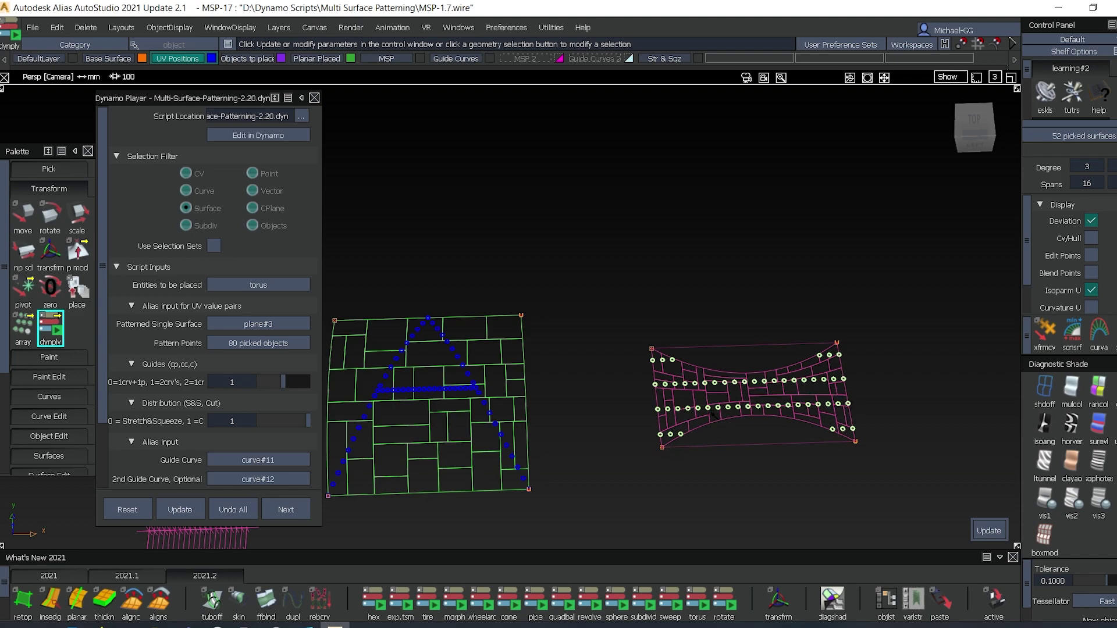
scroll(767, 396, down, 3)
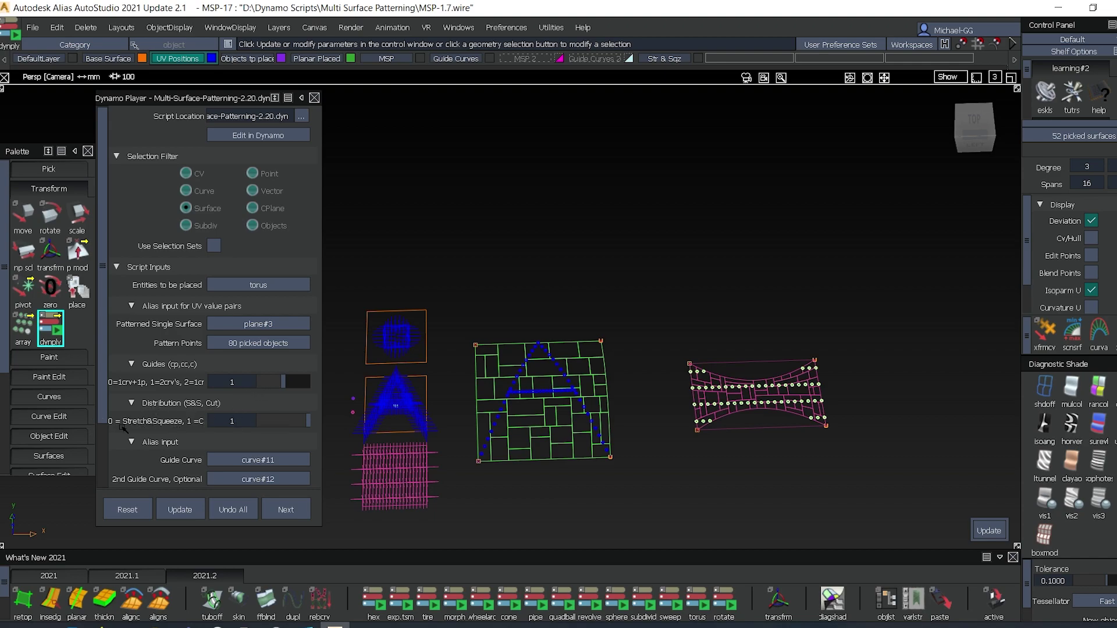
drag(308, 420, 260, 420)
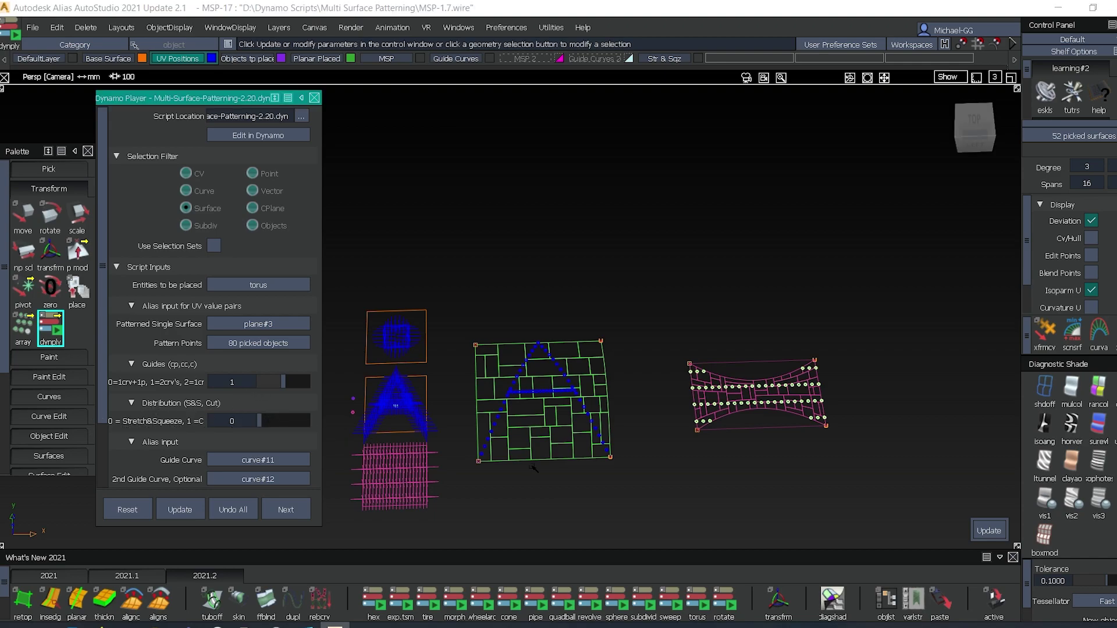
click(989, 530)
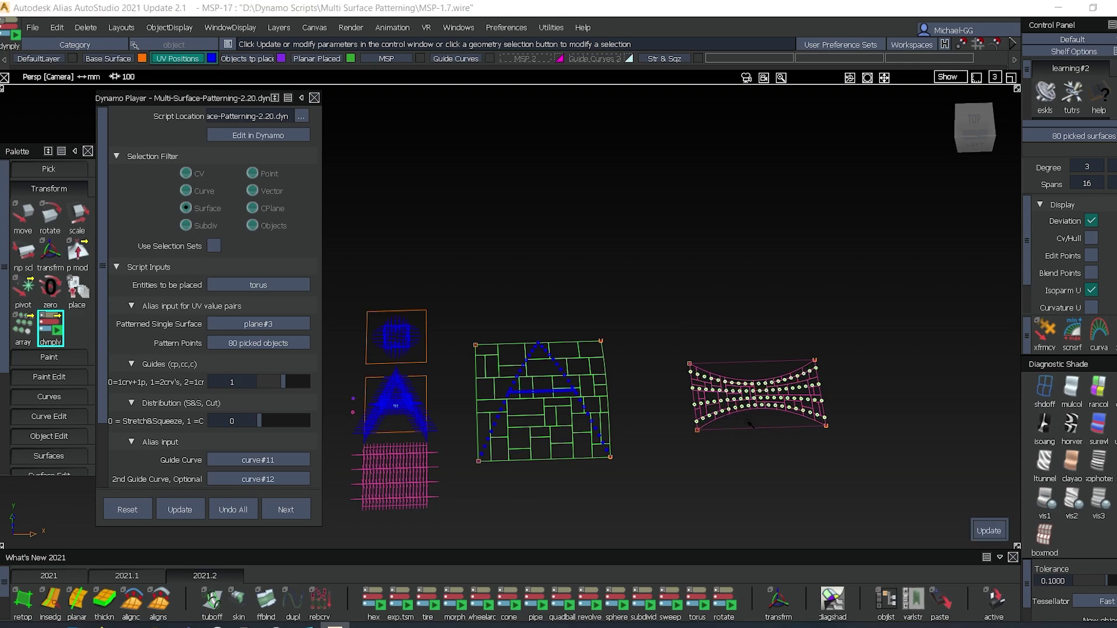
Step: Examine how the stretched and squeezed torus rows are distributed across the hourglass patchwork
alt+shift+drag(749, 423, 738, 433)
alt+shift+right_drag(864, 401, 767, 417)
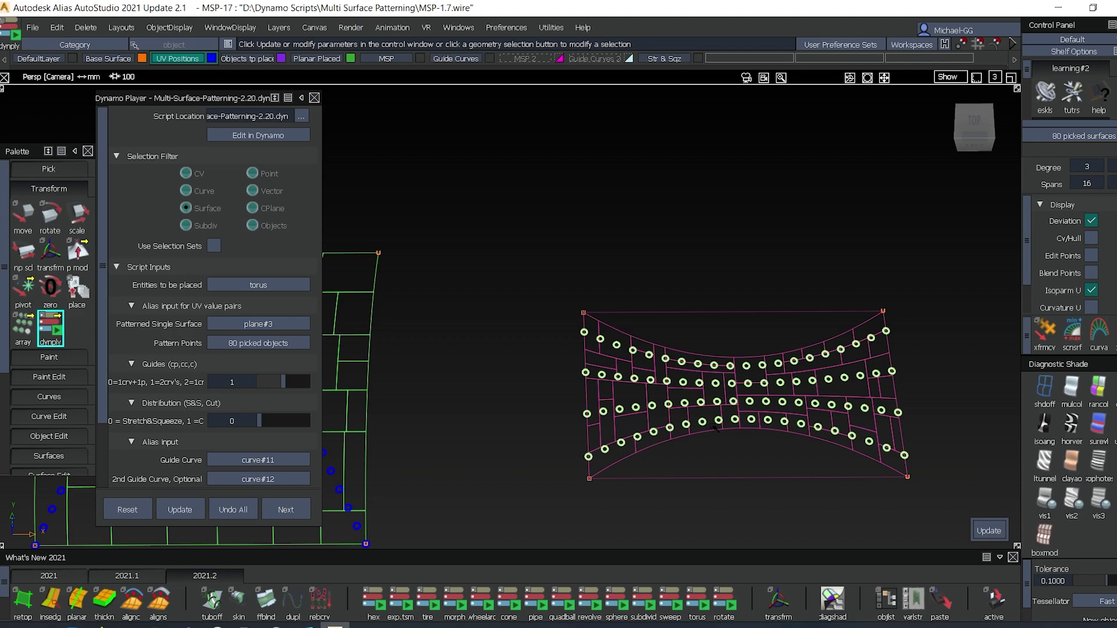
alt+shift+drag(715, 427, 721, 421)
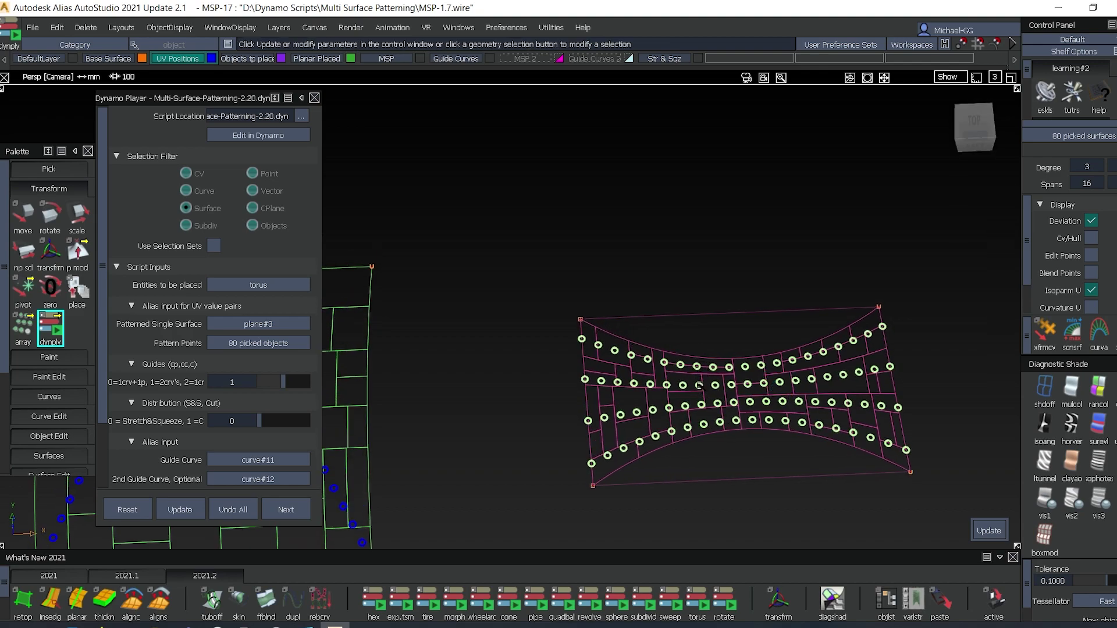
alt+shift+drag(701, 378, 780, 474)
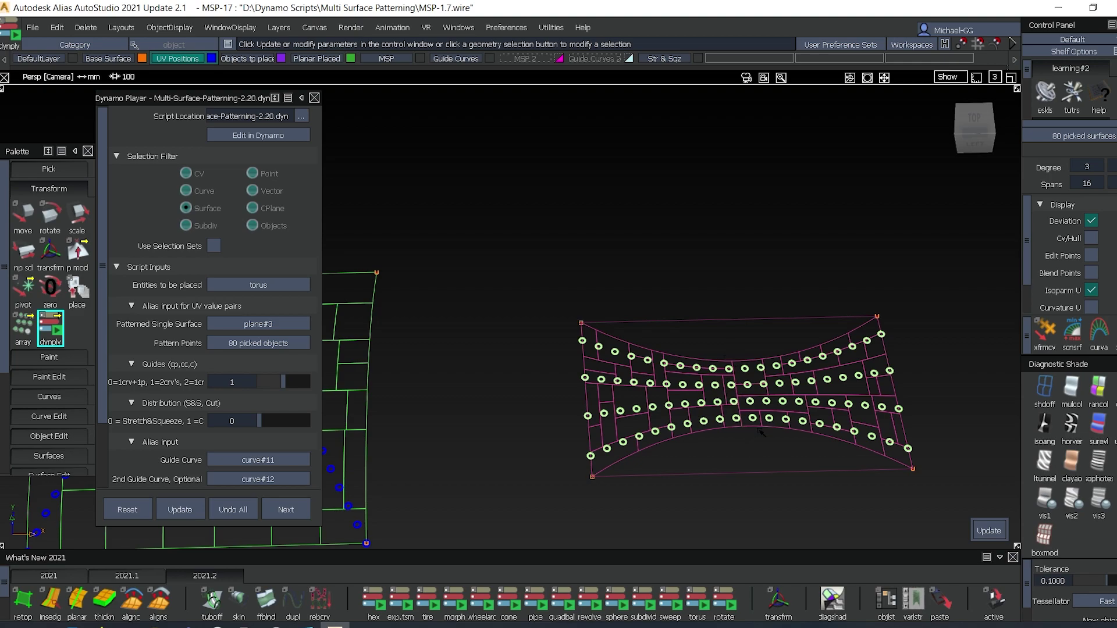
alt+shift+drag(756, 376, 756, 345)
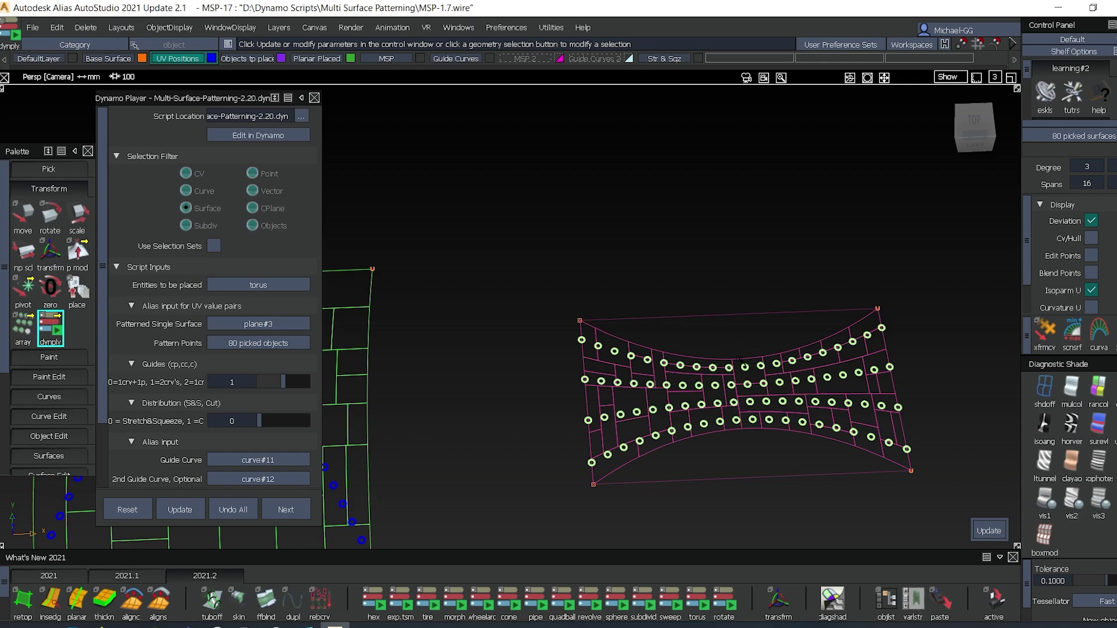
alt+shift+drag(736, 386, 774, 375)
alt+shift+right_drag(773, 375, 762, 317)
alt+shift+middle_drag(742, 317, 845, 302)
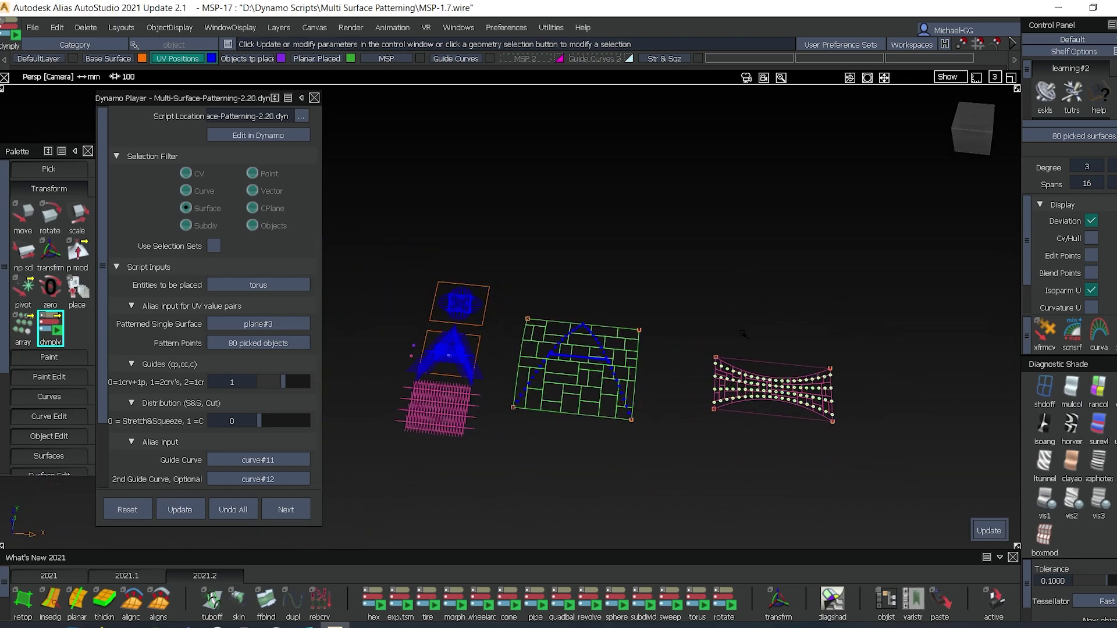
alt+shift+middle_drag(687, 358, 733, 319)
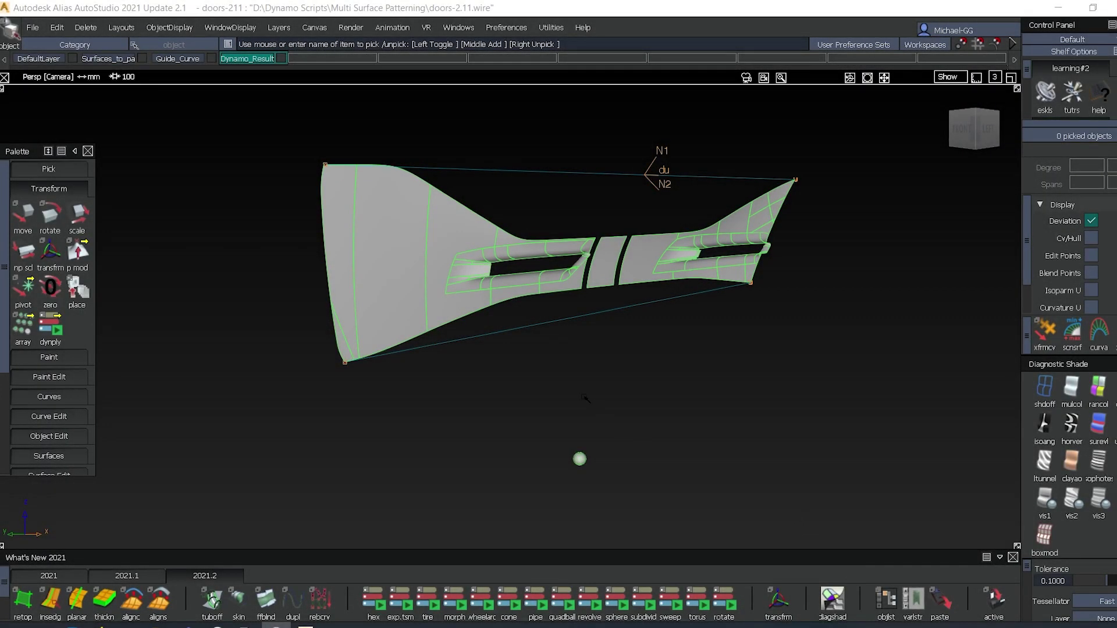
Step: Inspect the door surfaces, the guide curves and the sphere in the doors-2.11 model from several angles
alt+shift+drag(610, 393, 523, 359)
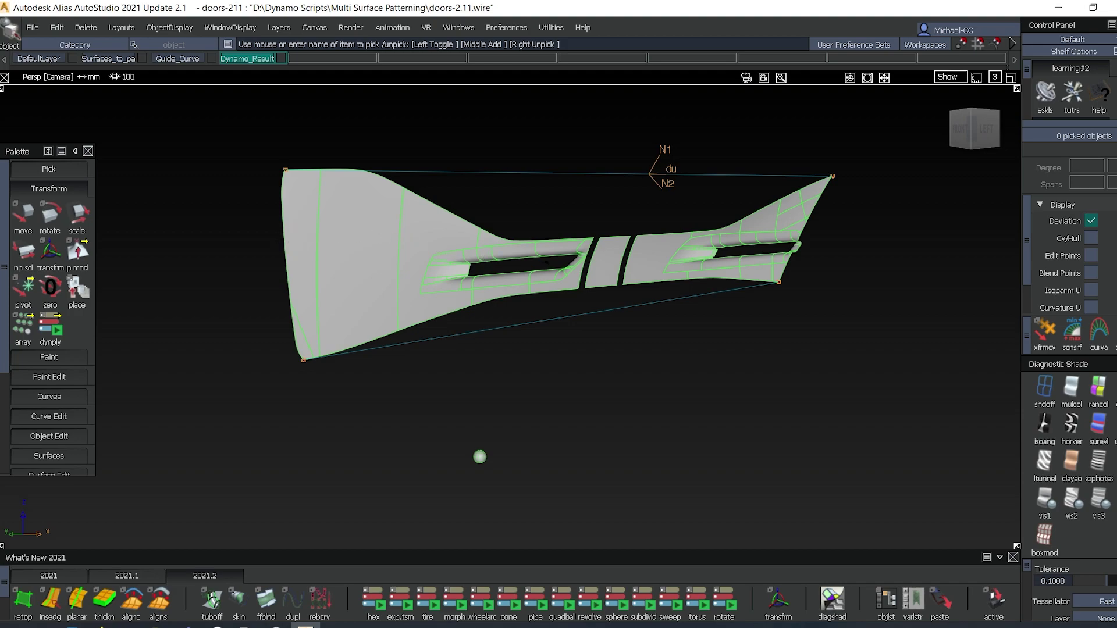
key(shift+alt)
alt+shift+drag(678, 277, 600, 258)
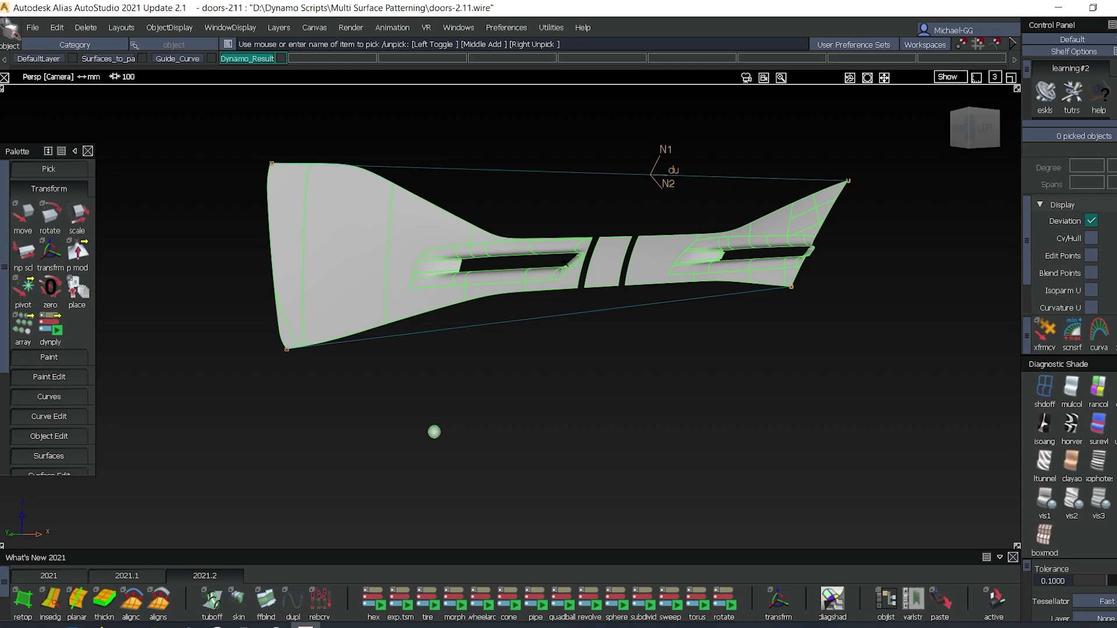
alt+shift+drag(590, 267, 582, 303)
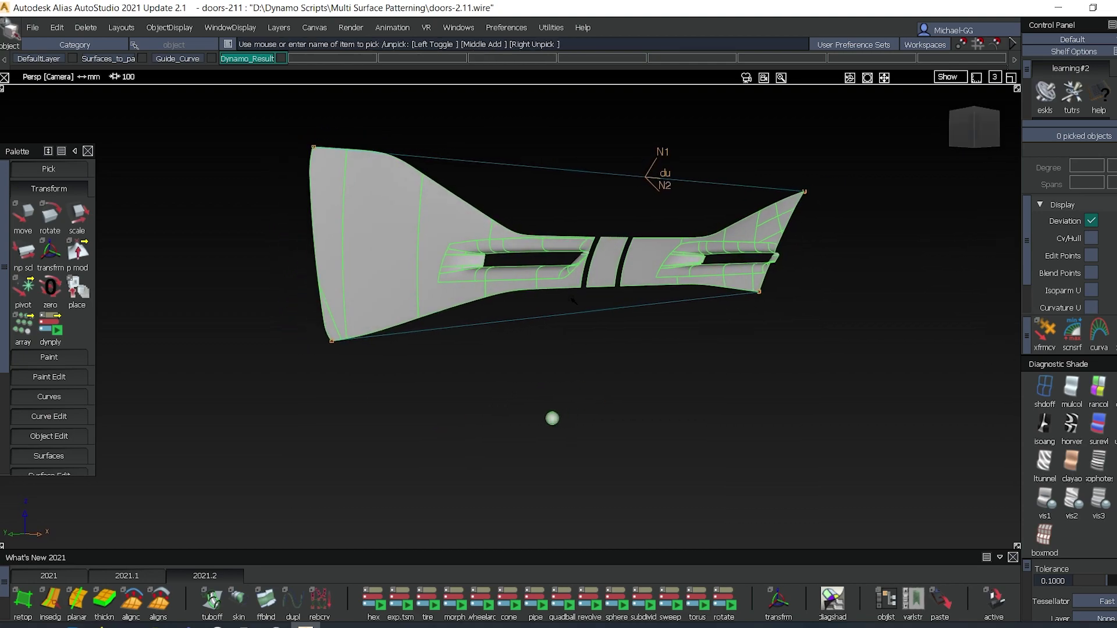
mouse_move(356, 274)
alt+shift+mouse_down()
mouse_move(359, 264)
mouse_move(355, 276)
alt+shift+mouse_up()
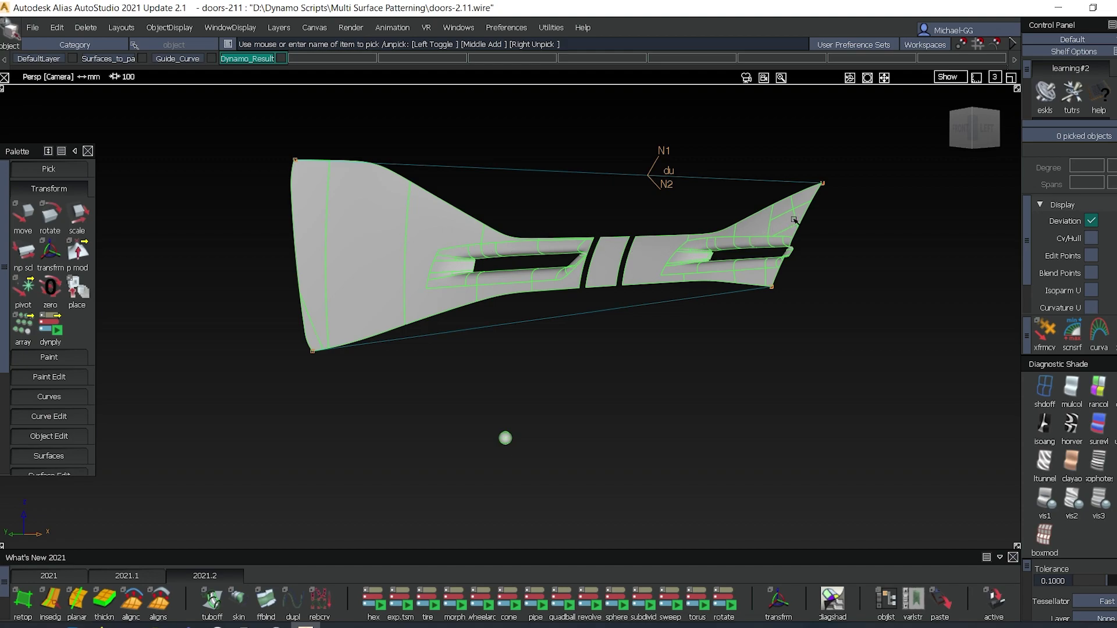
alt+shift+drag(600, 287, 625, 277)
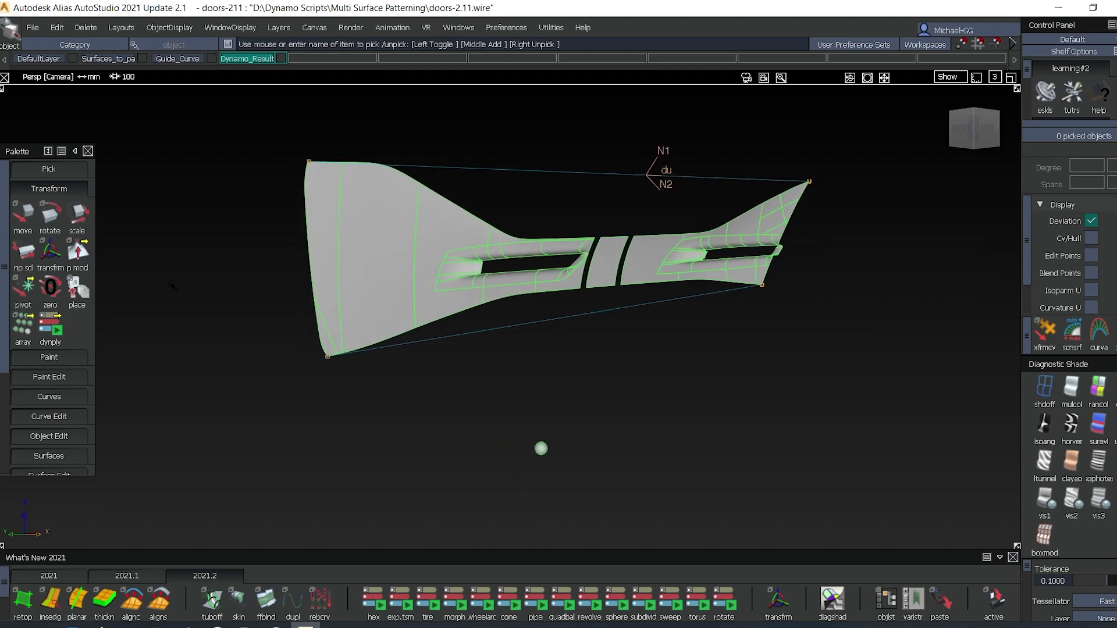
Step: Launch Dynamo in a maximized window and open the recent Multi-Surface-Patterning-2.20 graph
click(50, 327)
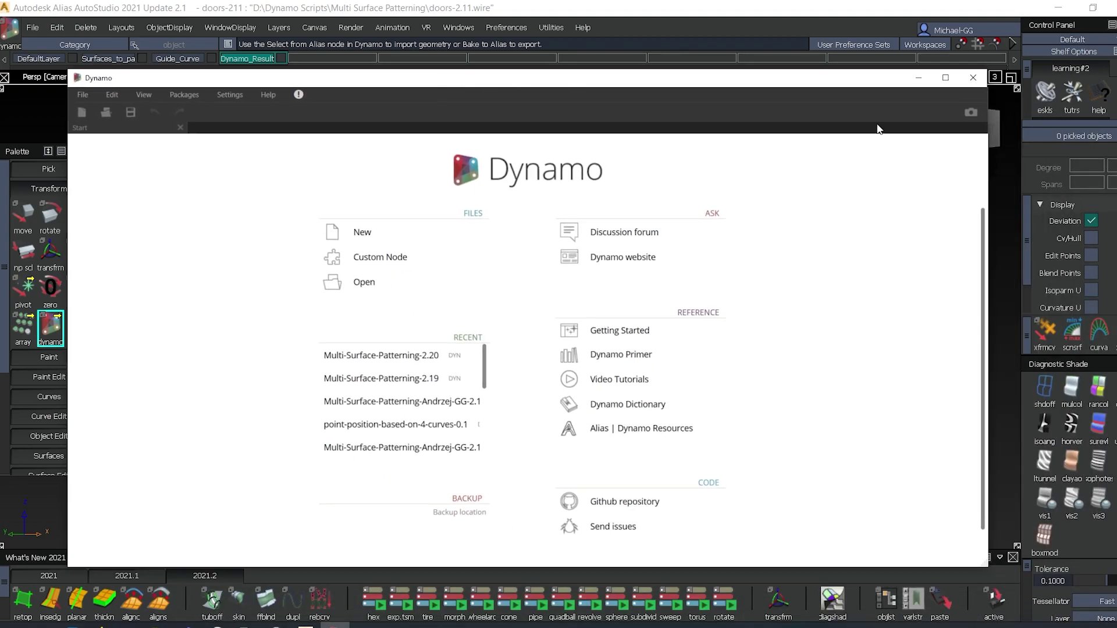
click(946, 79)
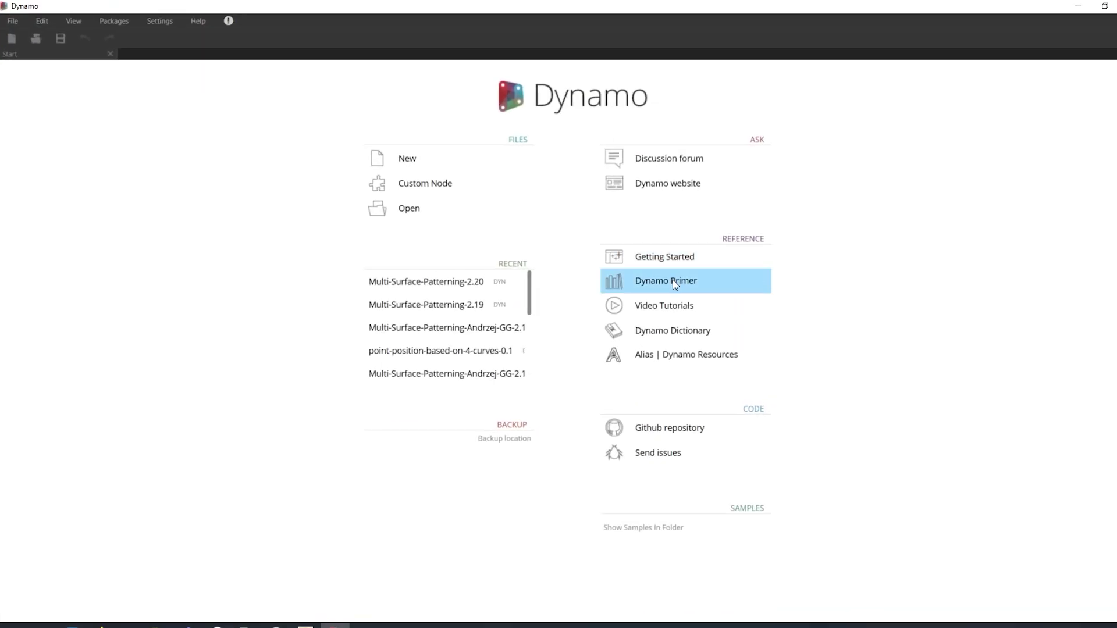
click(432, 283)
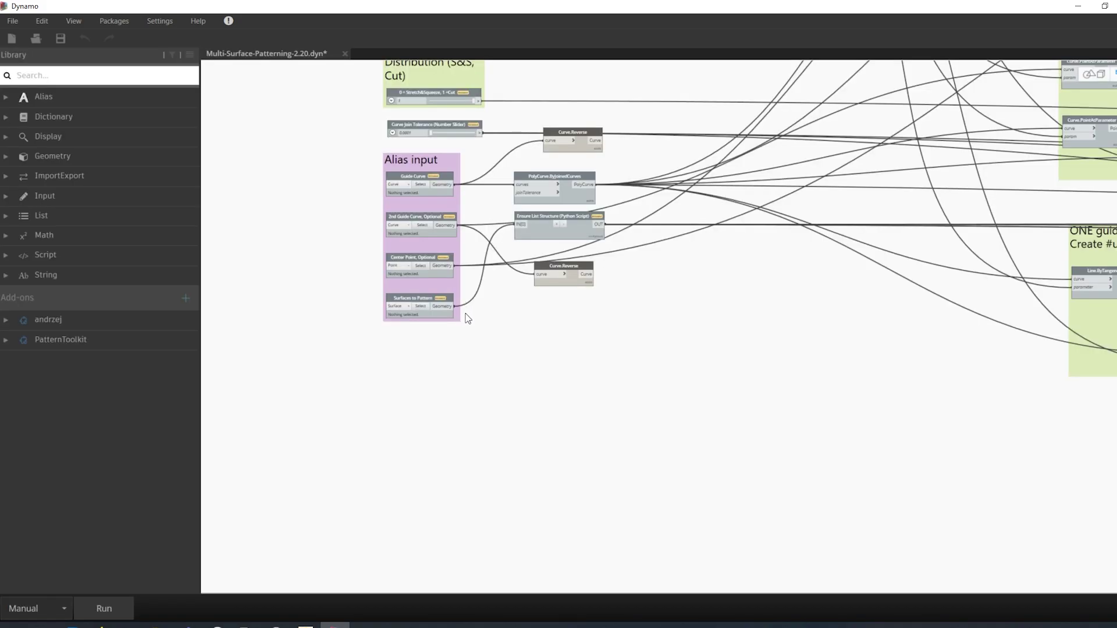
Step: Assign the sphere below the door surfaces as the entity to be placed in the patterning graph
scroll(588, 189, down, 3)
middle_drag(621, 130, 720, 414)
middle_drag(676, 289, 670, 509)
scroll(668, 415, up, 5)
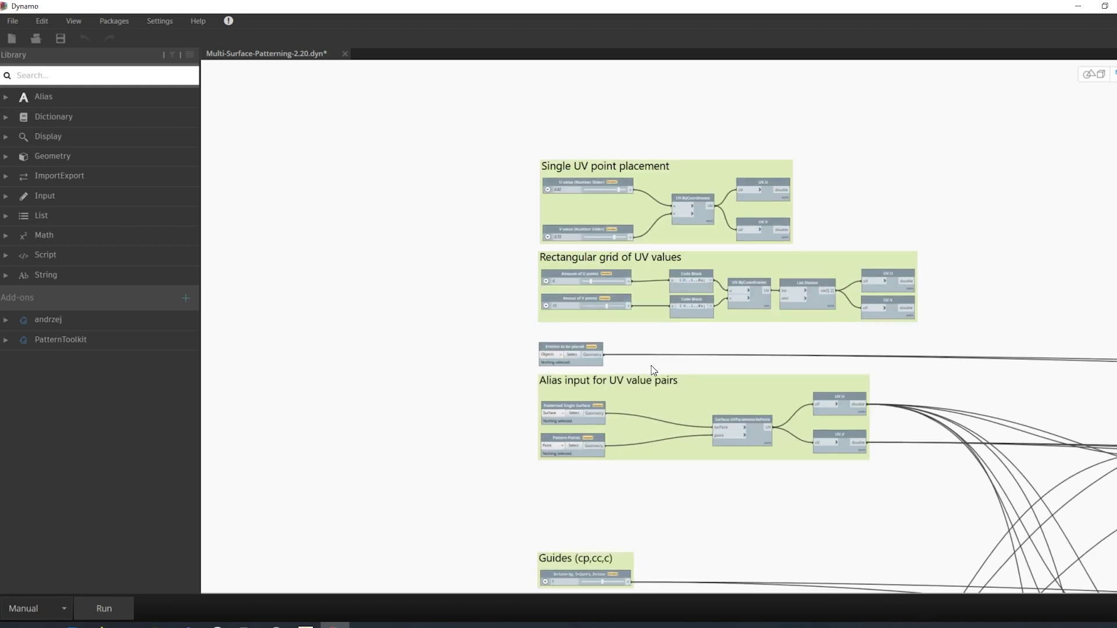
scroll(651, 365, up, 3)
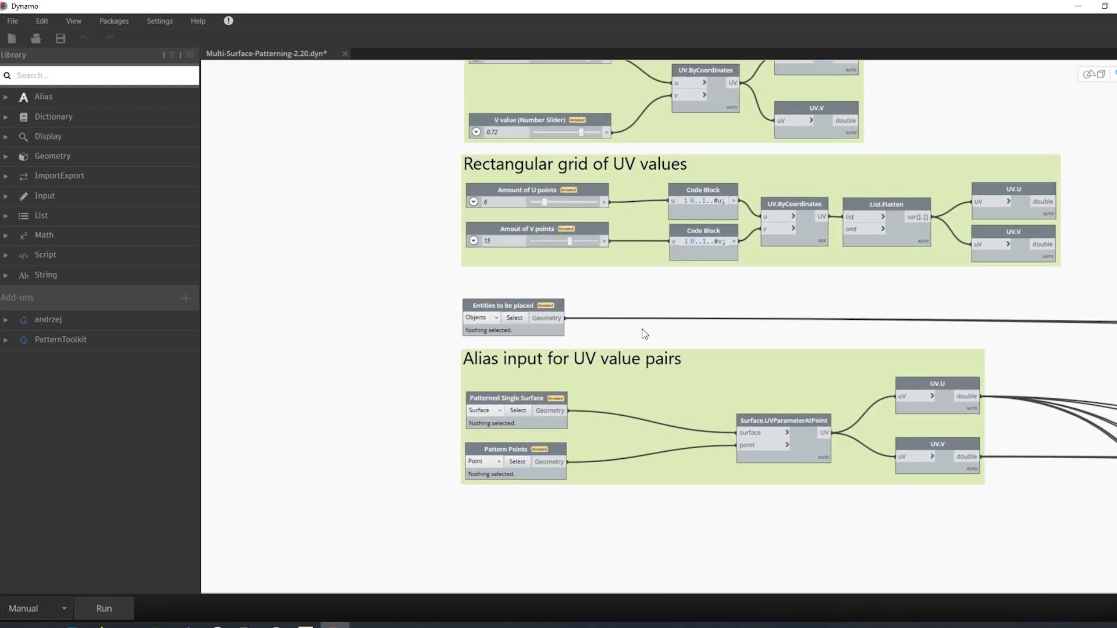
click(507, 319)
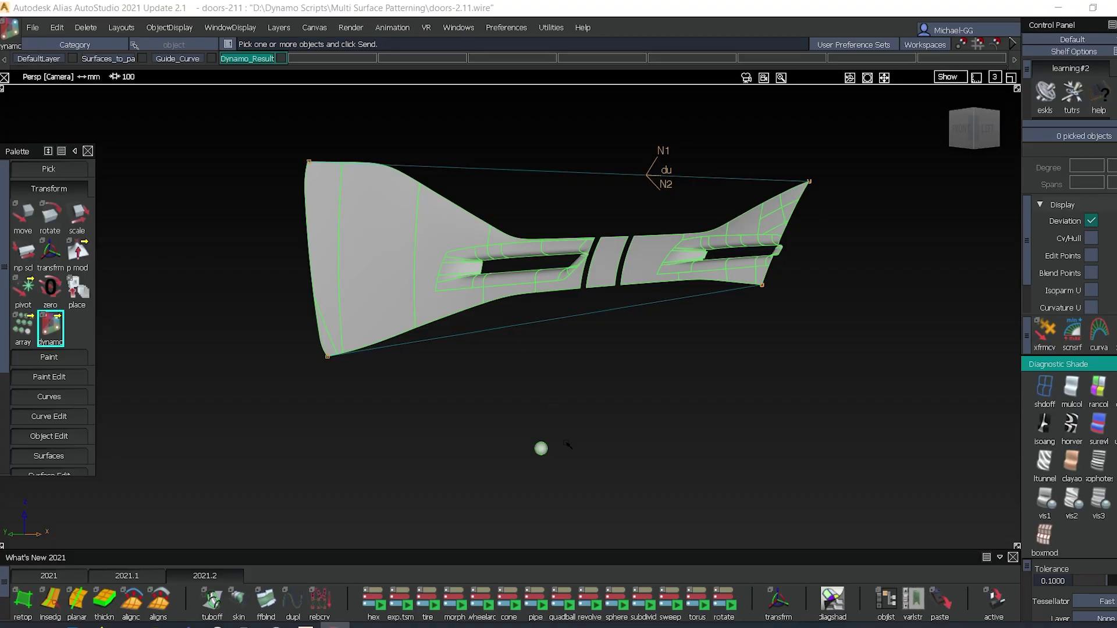
drag(518, 430, 545, 450)
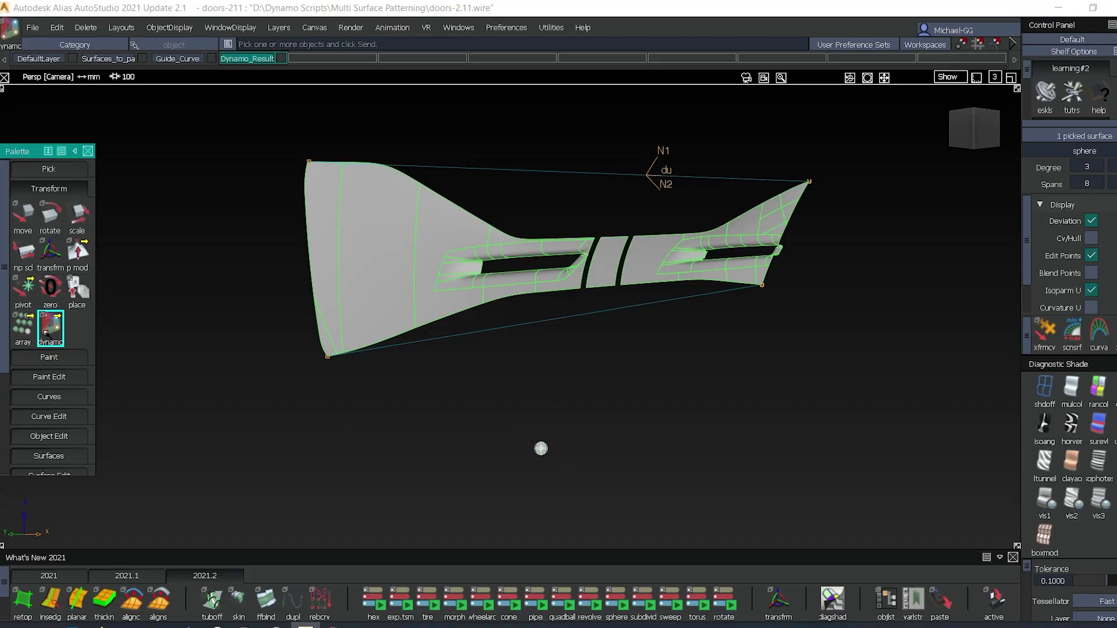
click(252, 147)
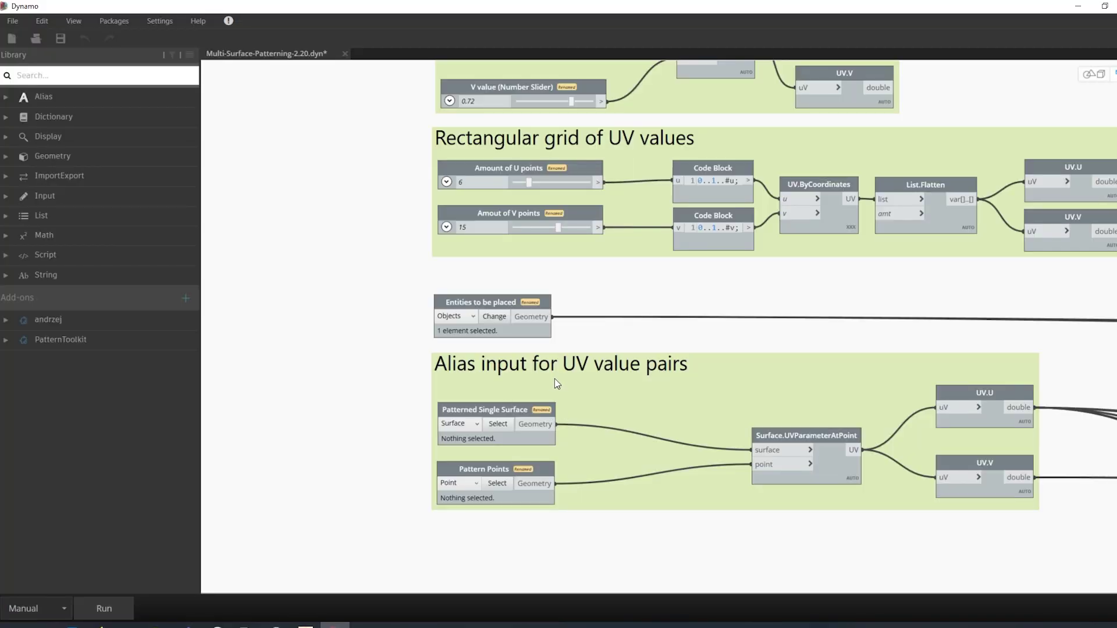
Step: Reconnect the downstream U and V wires from the Alias UV value pairs to the UV.U and UV.V outputs of the rectangular grid
scroll(557, 383, down, 3)
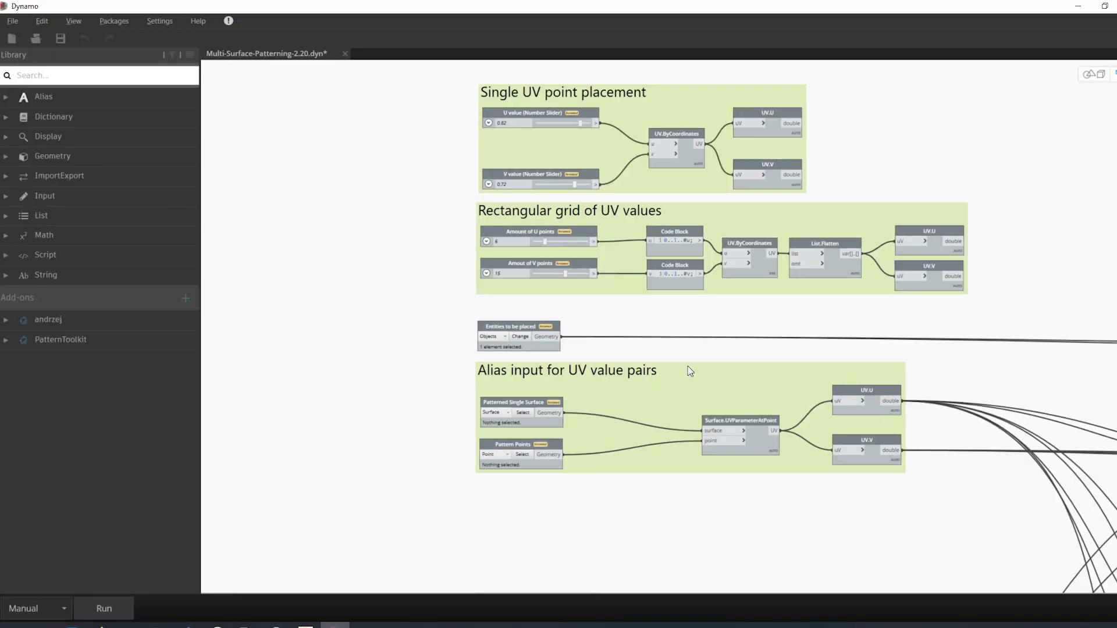
middle_drag(673, 364, 630, 370)
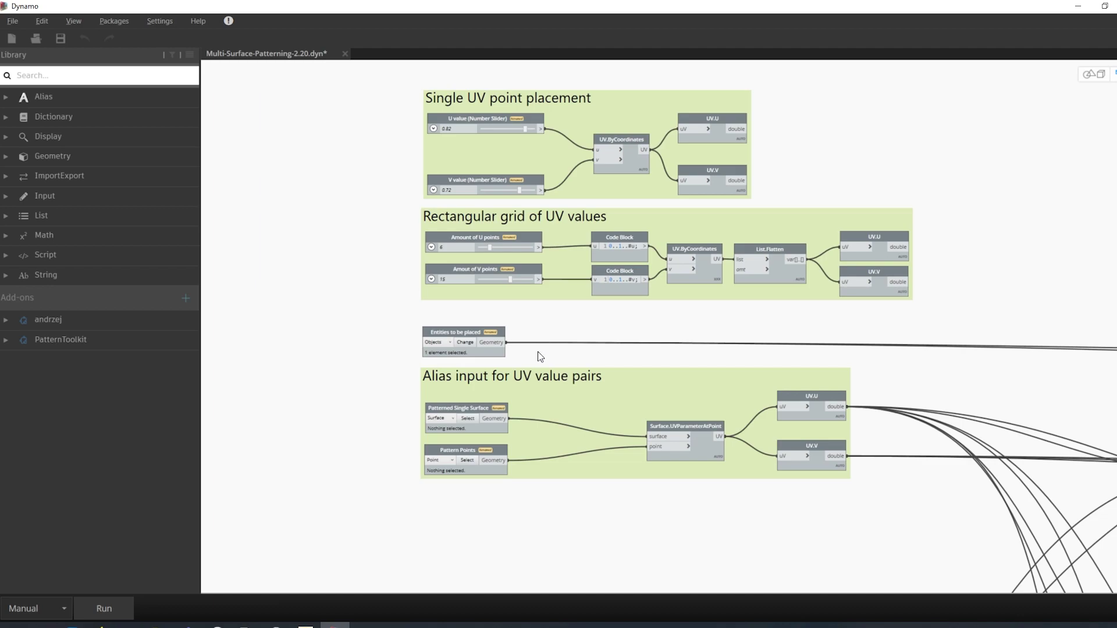
mouse_move(495, 426)
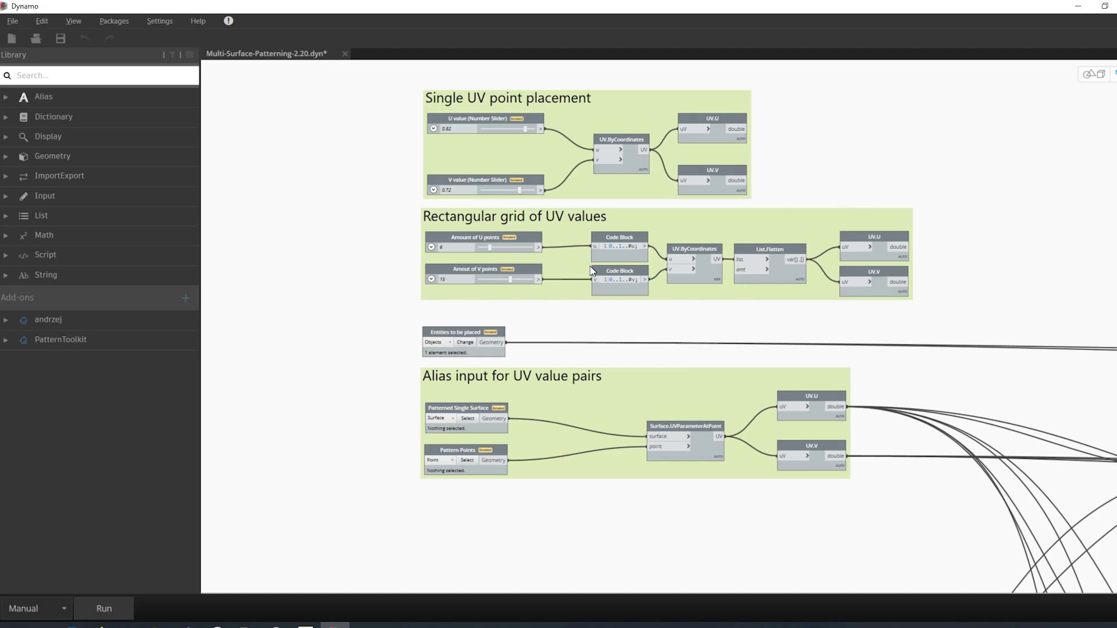
ctrl+click(842, 408)
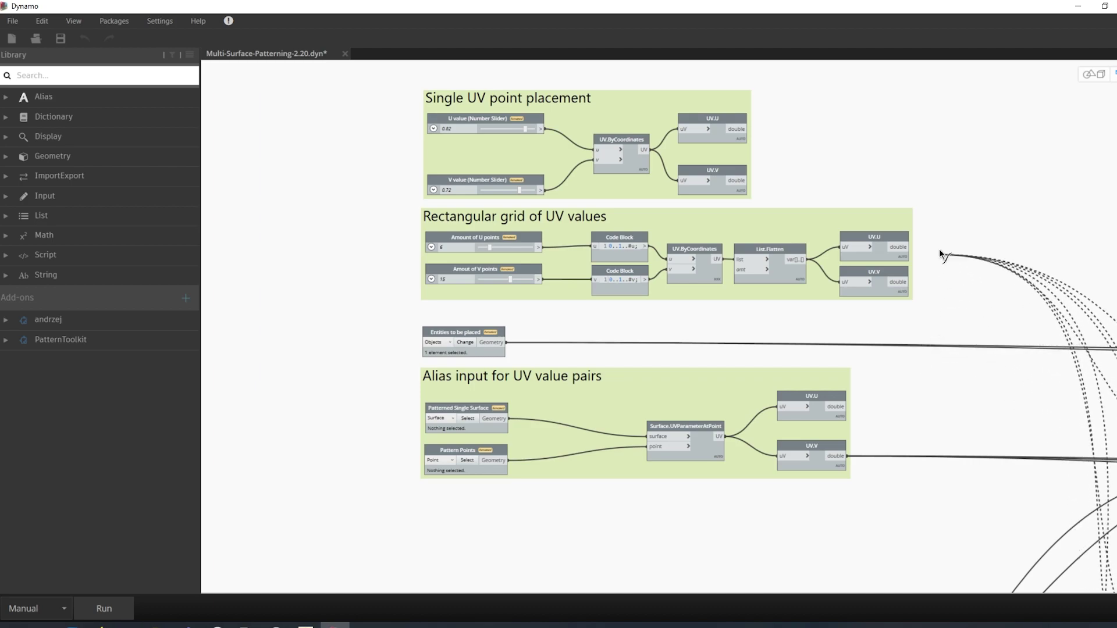
click(908, 246)
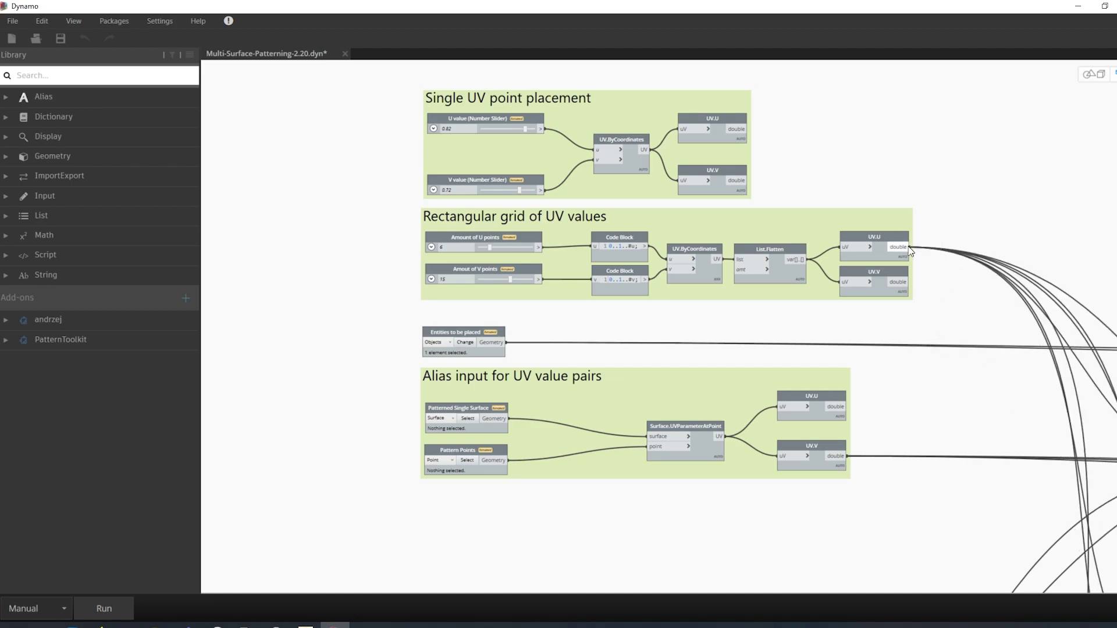
shift+click(848, 457)
click(908, 281)
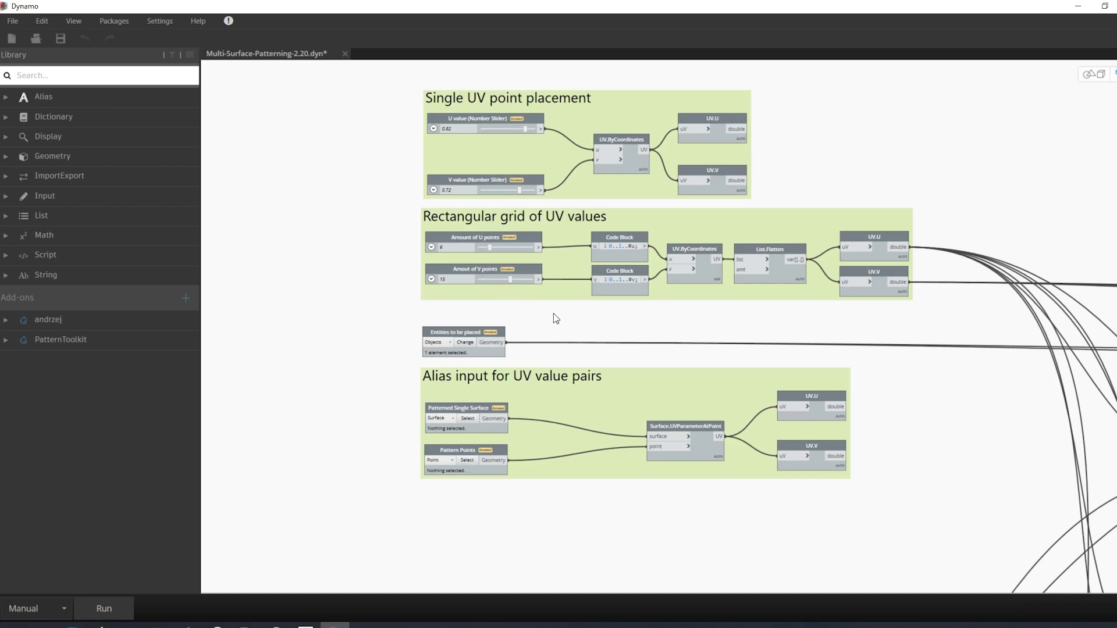
Step: Assign the curve below the doors as the guide curve and the curve above them as the second guide curve
scroll(554, 313, down, 2)
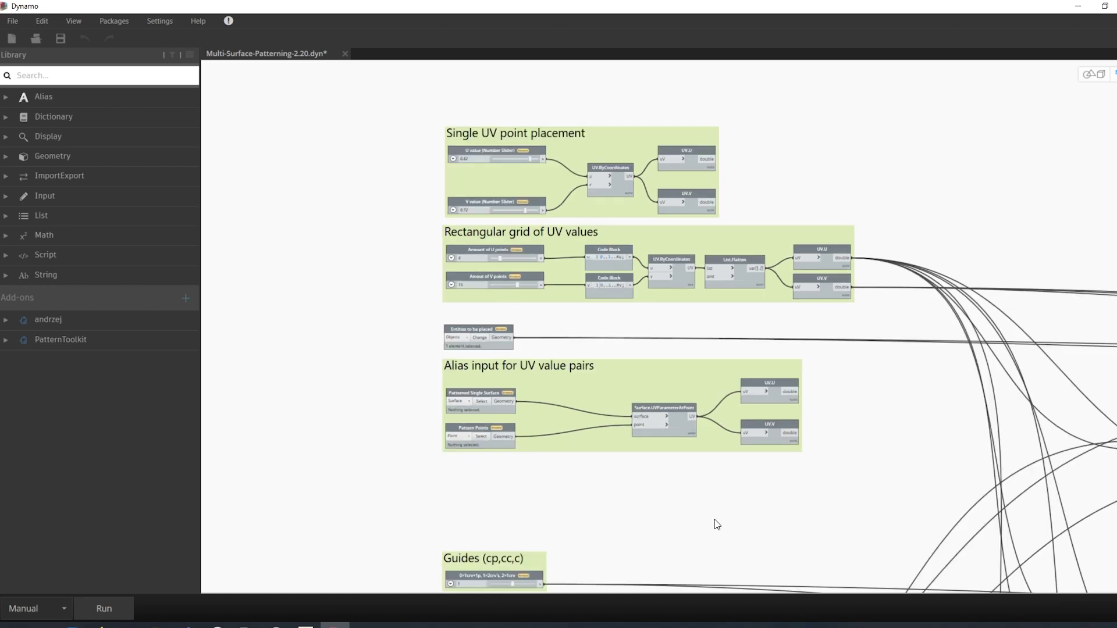
middle_drag(719, 520, 763, 287)
scroll(655, 390, up, 3)
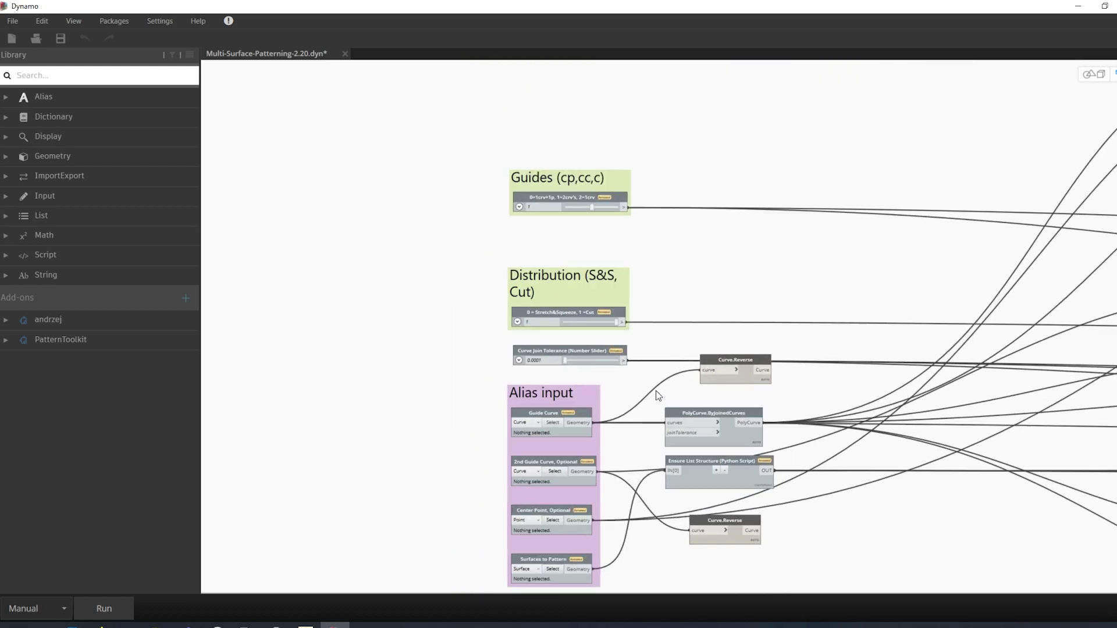
scroll(616, 406, up, 2)
middle_drag(616, 407, 702, 309)
click(645, 295)
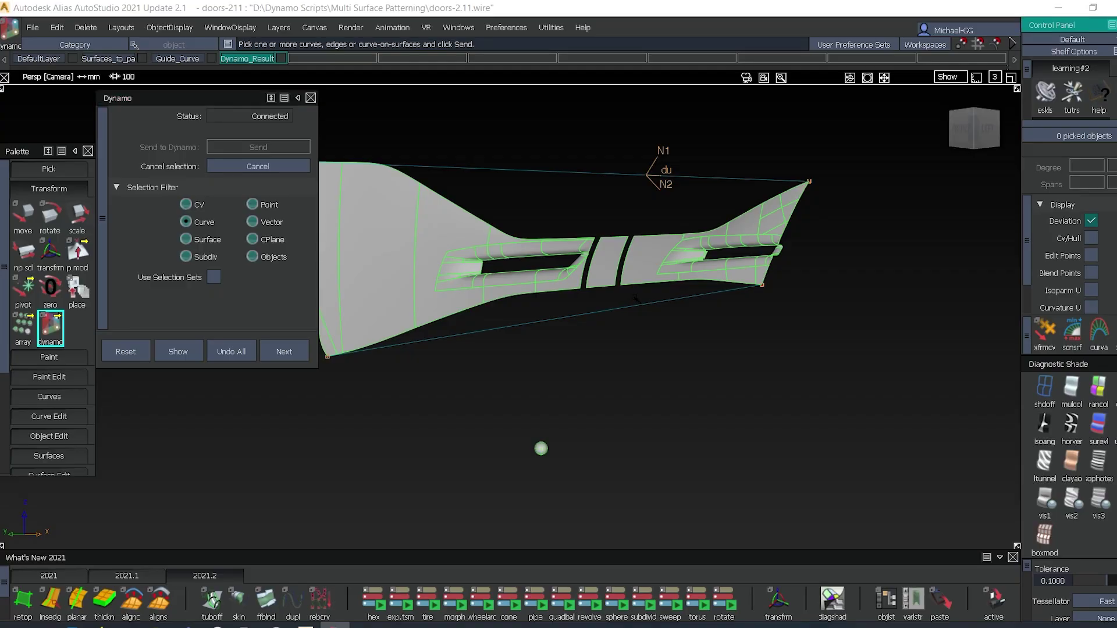
drag(585, 308, 605, 337)
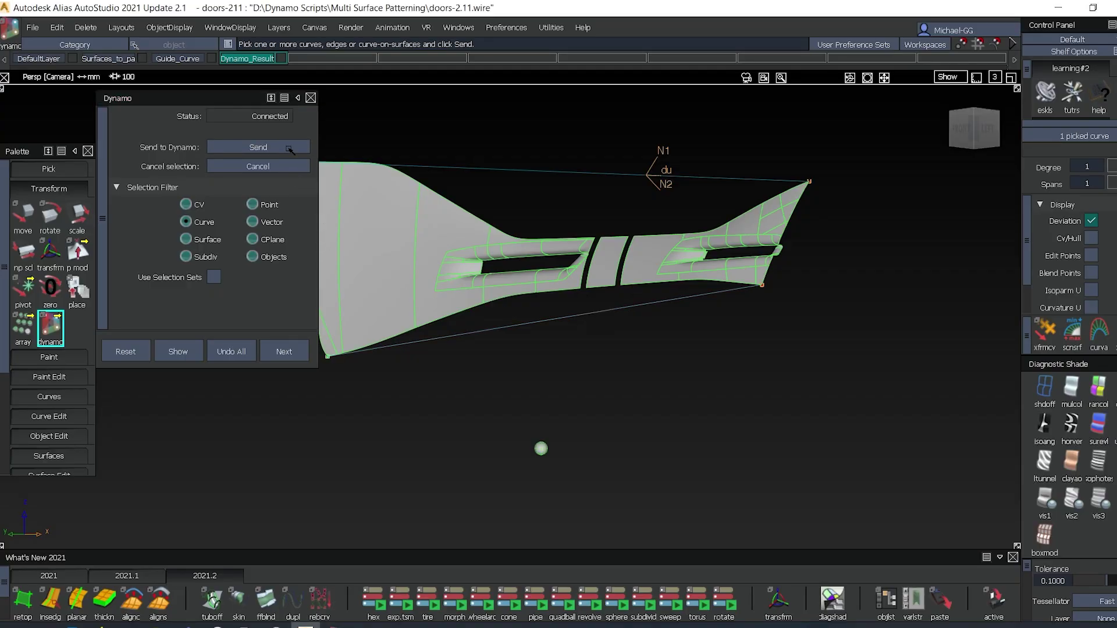
click(288, 148)
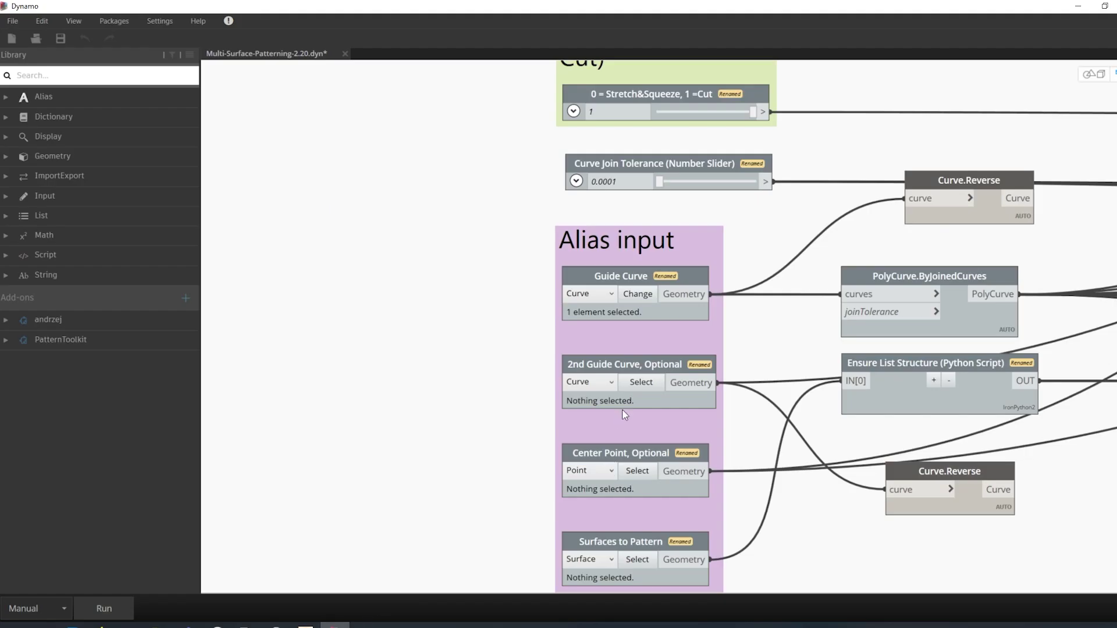
click(640, 383)
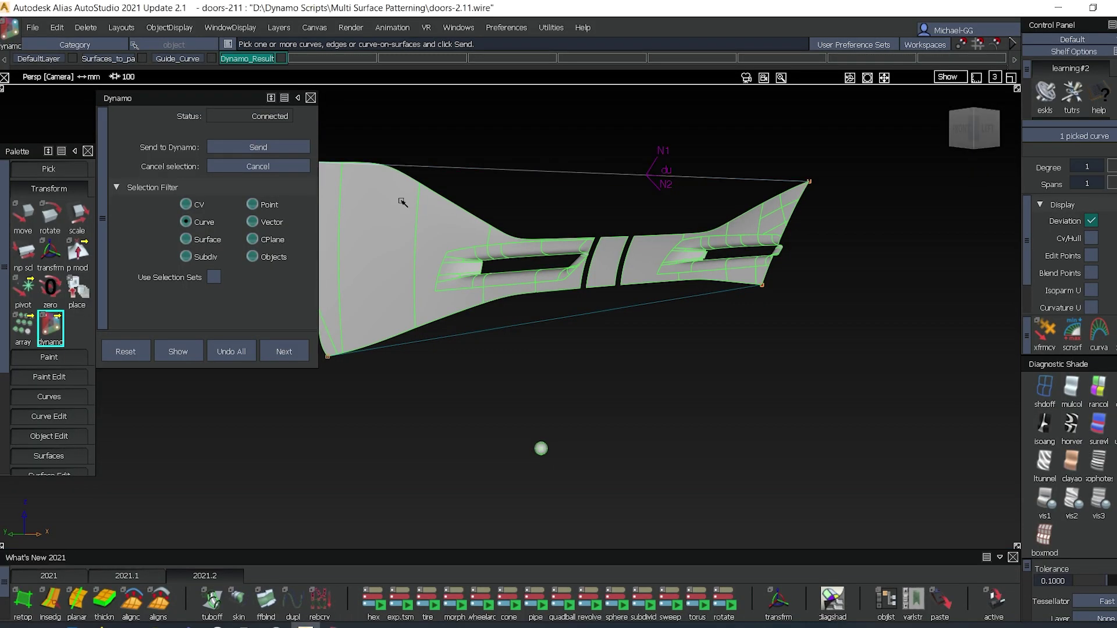
click(284, 147)
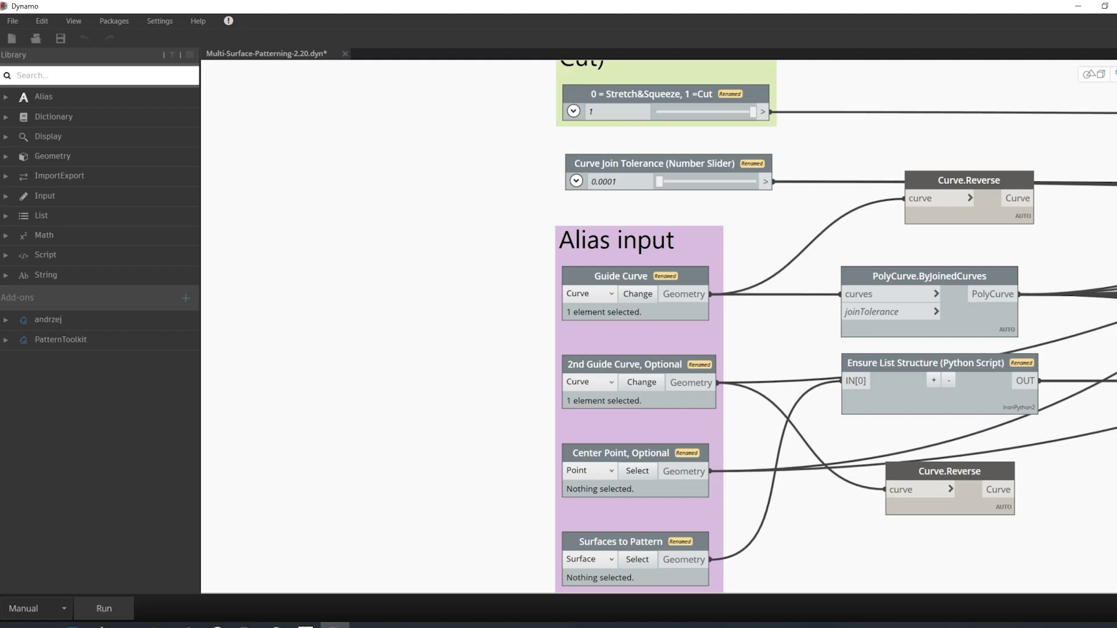
Step: Assign all the door surfaces as the surfaces to pattern, leaving out the sphere and guide curves
middle_drag(763, 521, 752, 491)
click(626, 529)
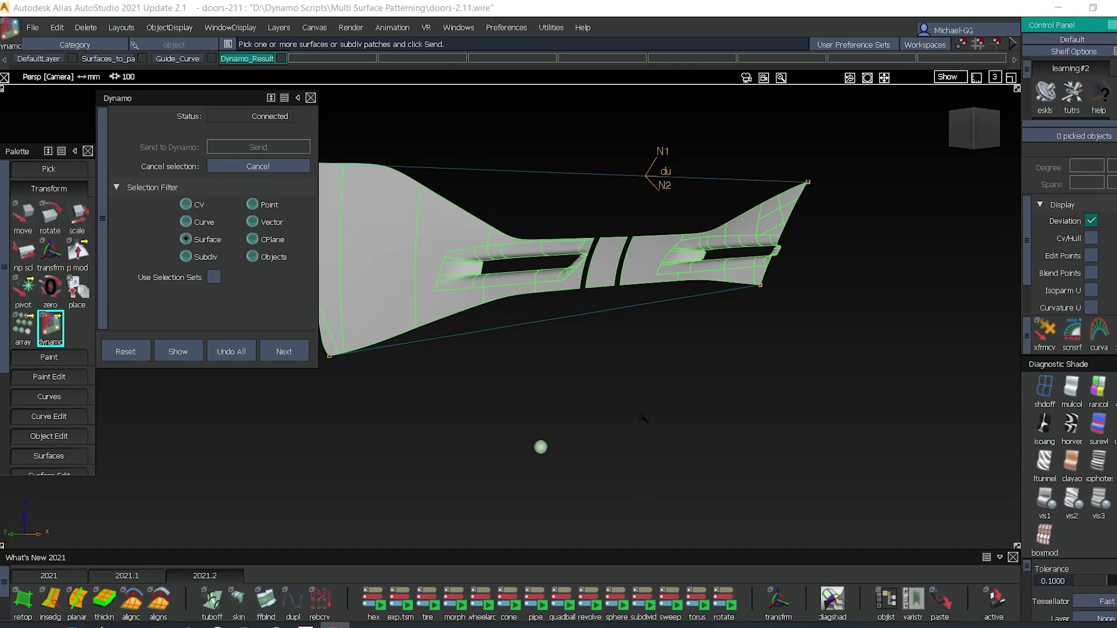
alt+shift+middle_drag(558, 339, 904, 437)
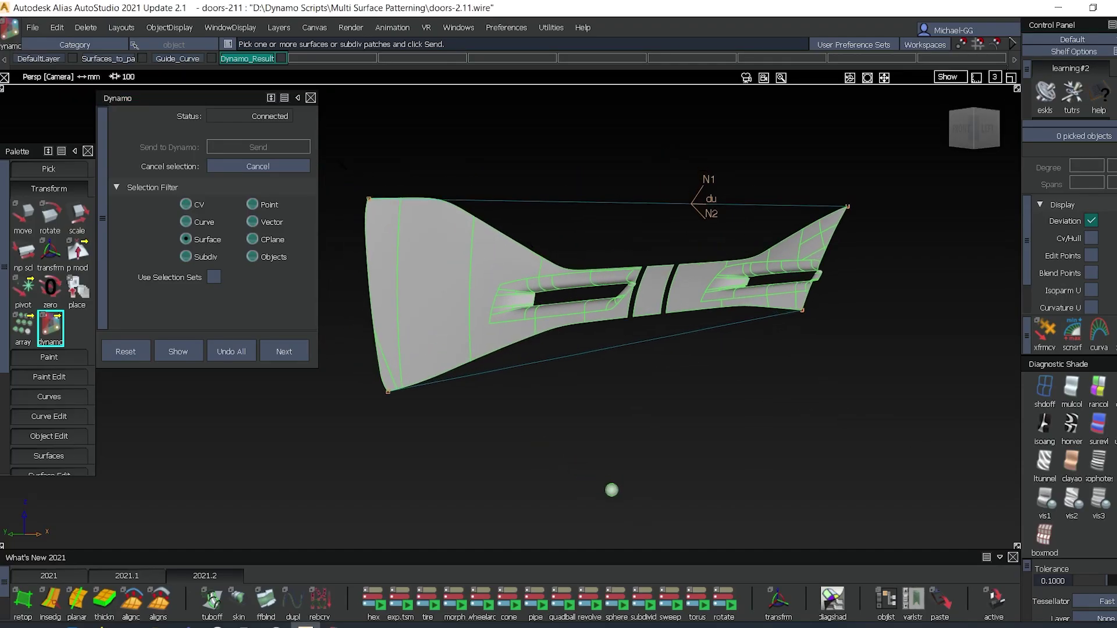
drag(326, 159, 884, 435)
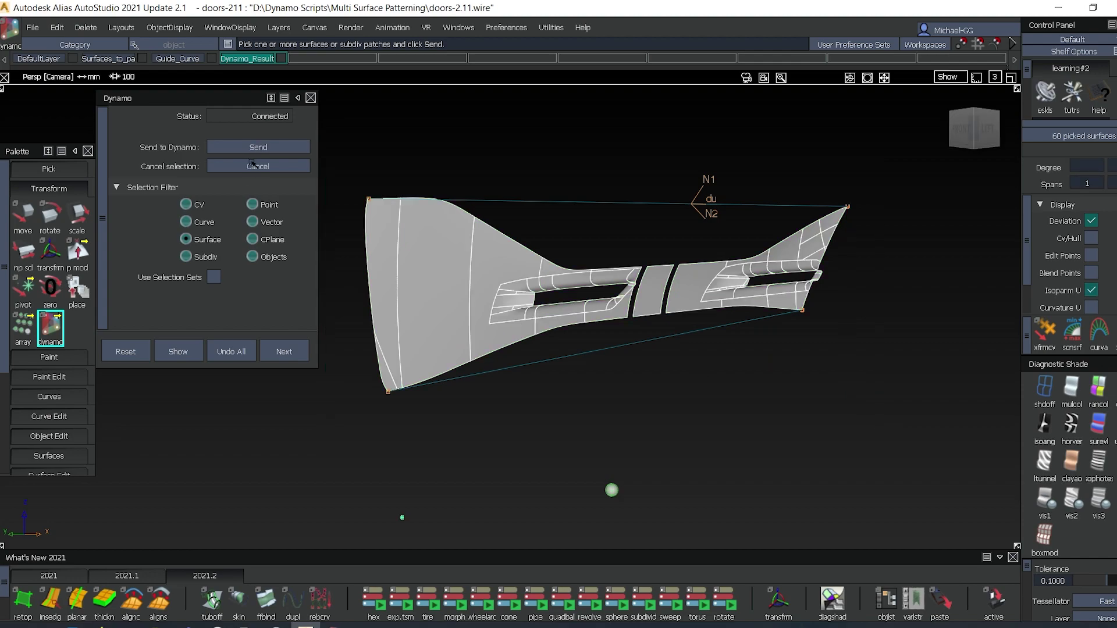
click(255, 150)
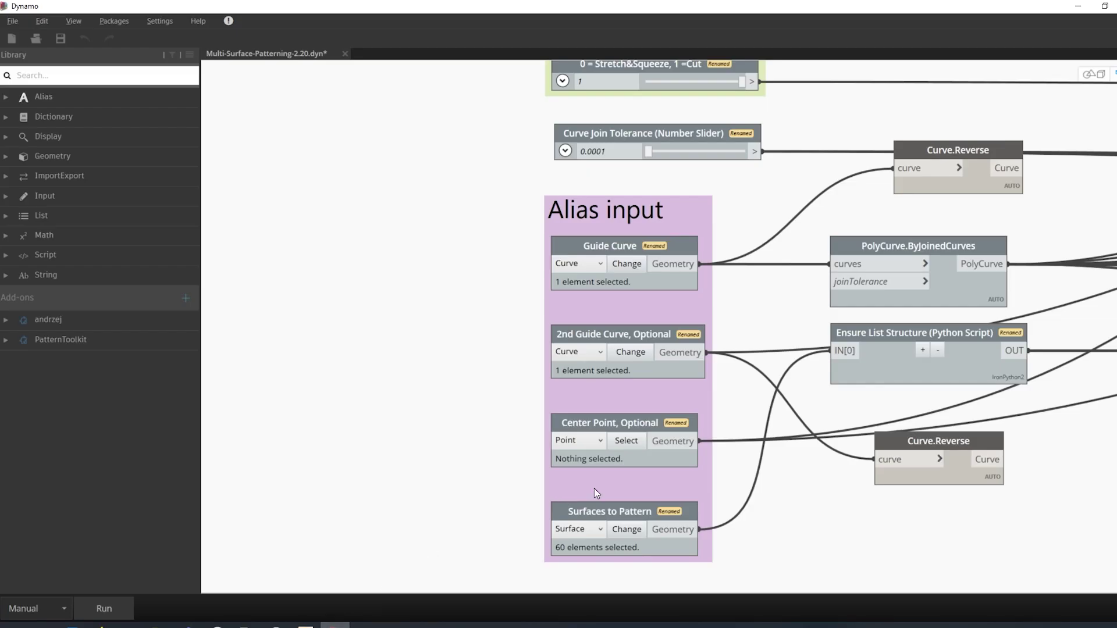
Step: Run the patterning graph with its updated inputs and switch to the doors model in Alias
scroll(604, 491, down, 1)
middle_drag(785, 531, 724, 546)
scroll(713, 388, down, 2)
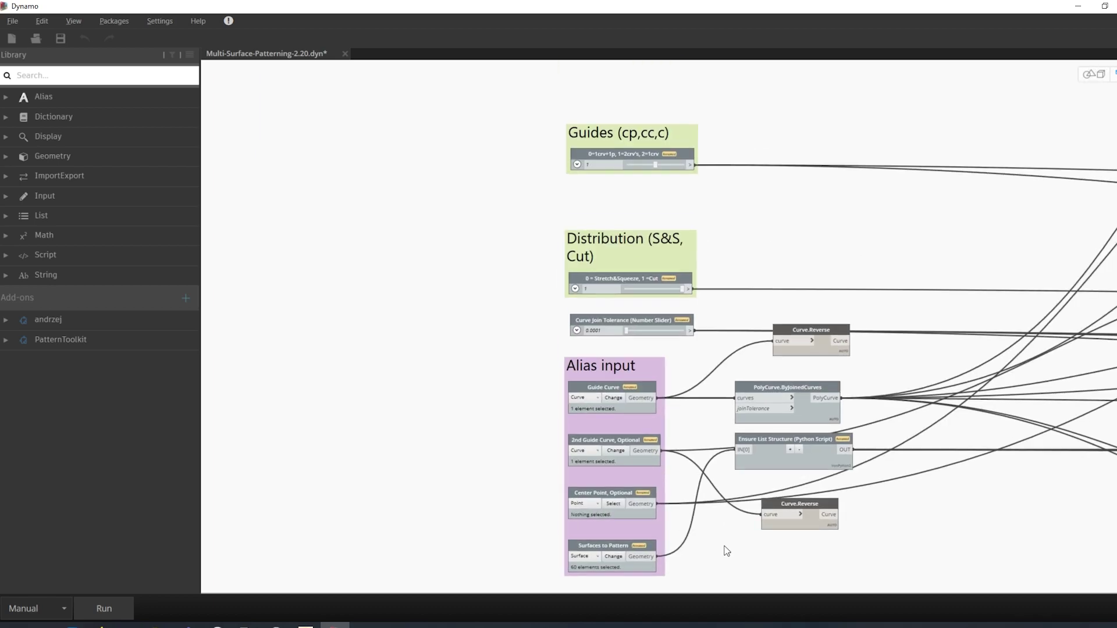
scroll(726, 550, down, 1)
scroll(709, 477, down, 3)
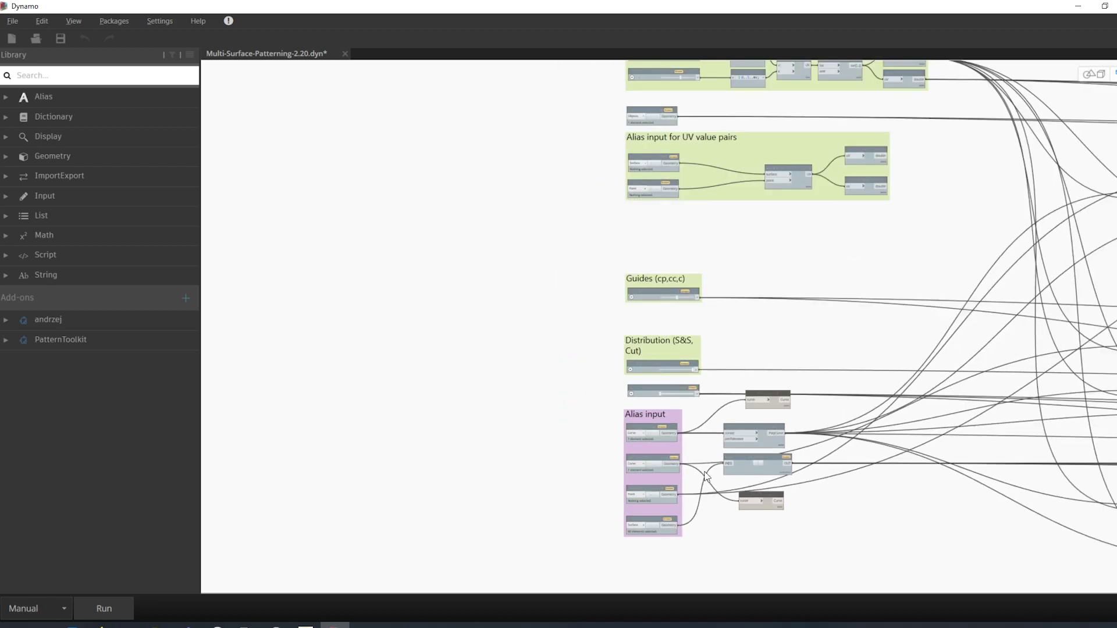
click(116, 608)
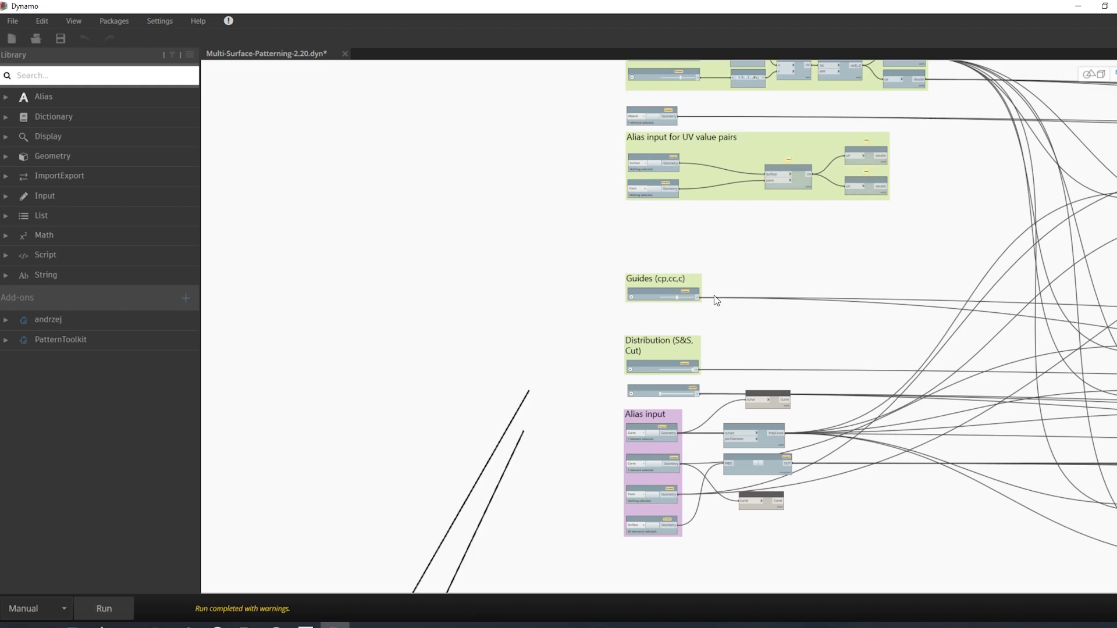
click(306, 626)
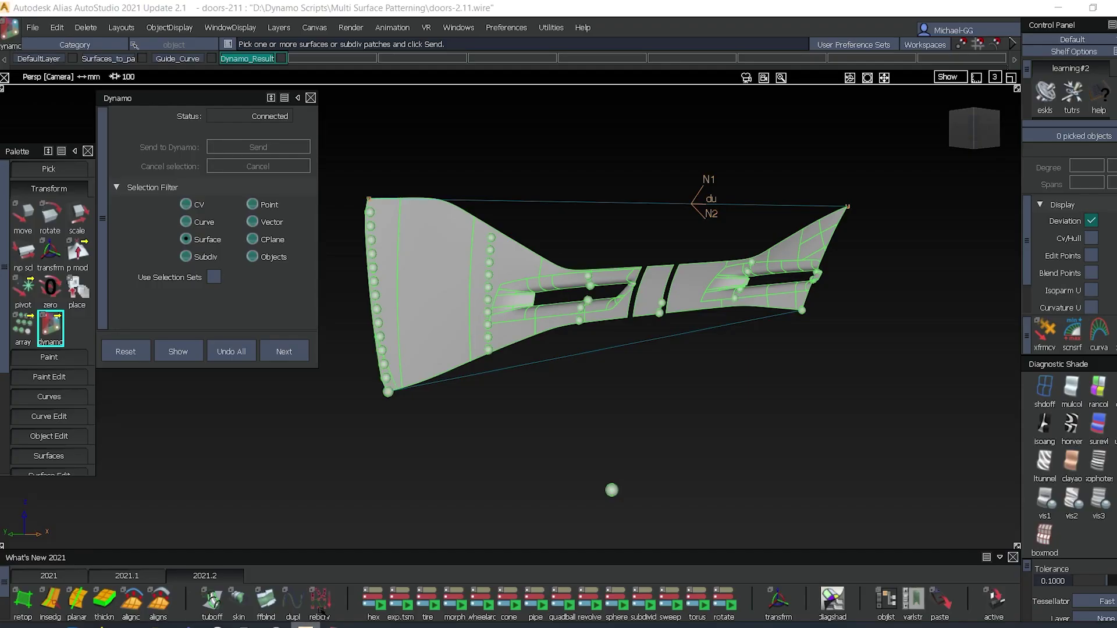
Step: Examine from several angles how the sphere rows are distributed along the door surfaces between the two guide curves
alt+shift+drag(553, 406, 453, 336)
alt+shift+click(453, 336)
alt+shift+drag(556, 399, 517, 388)
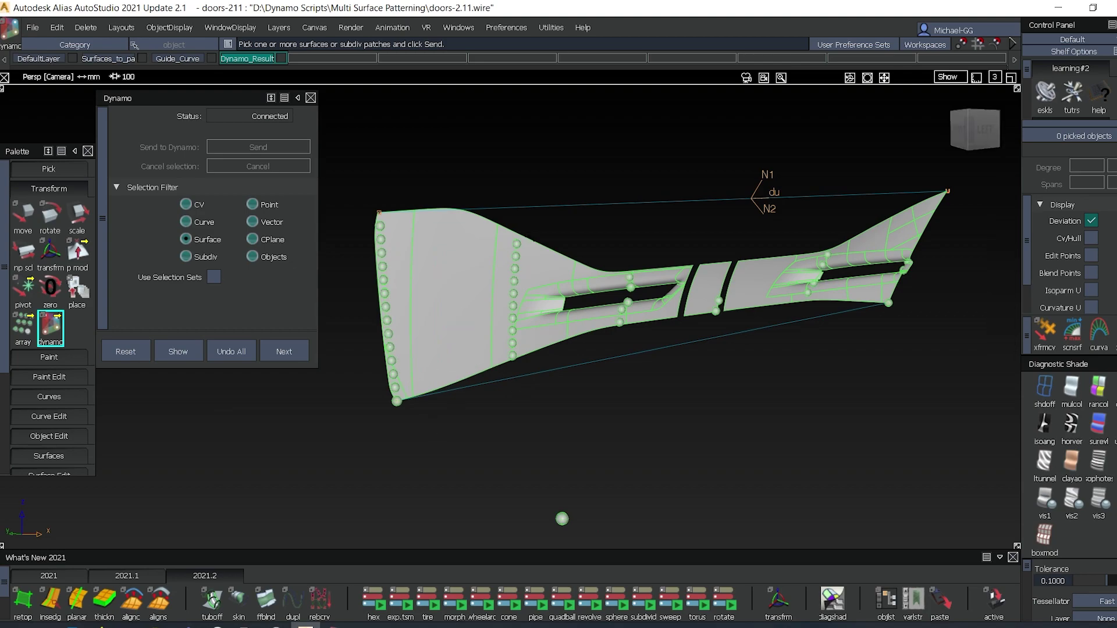
alt+shift+drag(839, 289, 622, 297)
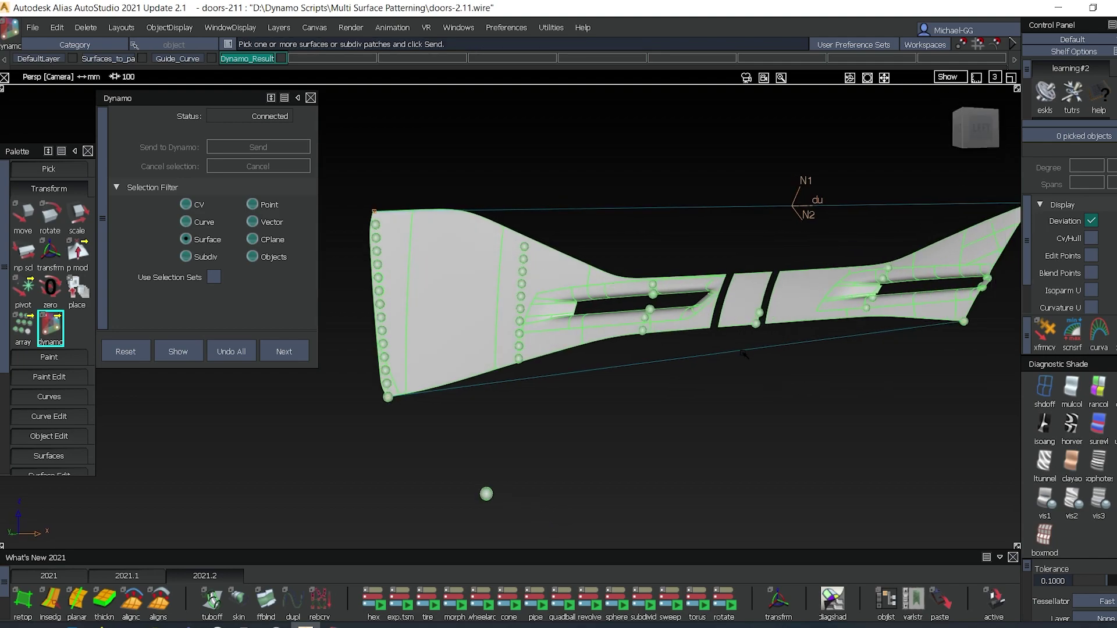
alt+shift+drag(738, 349, 710, 349)
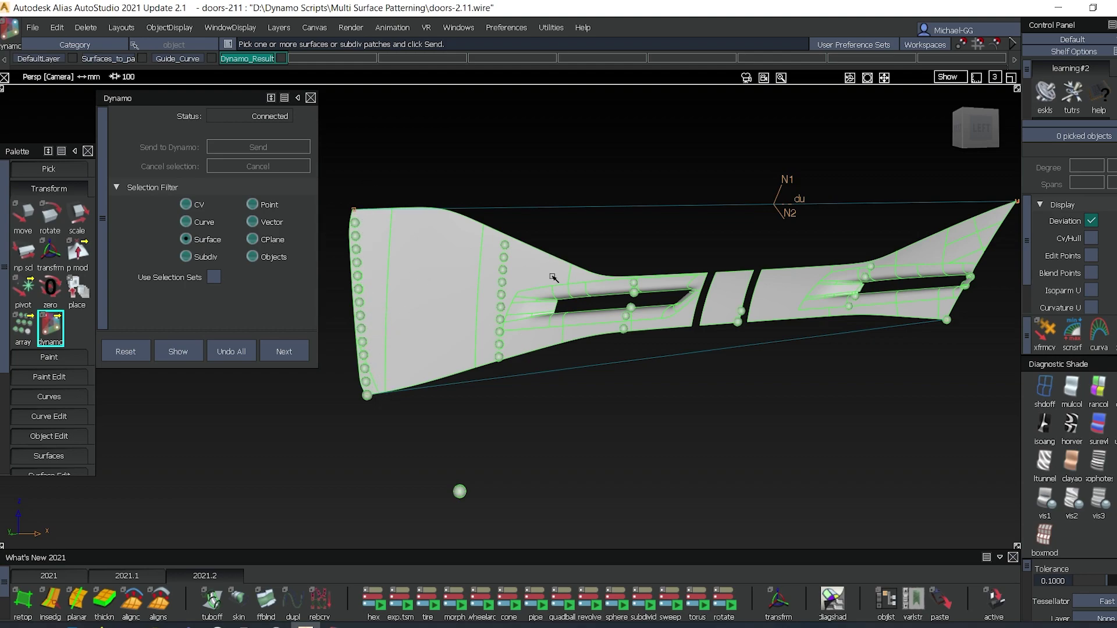
alt+shift+drag(655, 310, 657, 183)
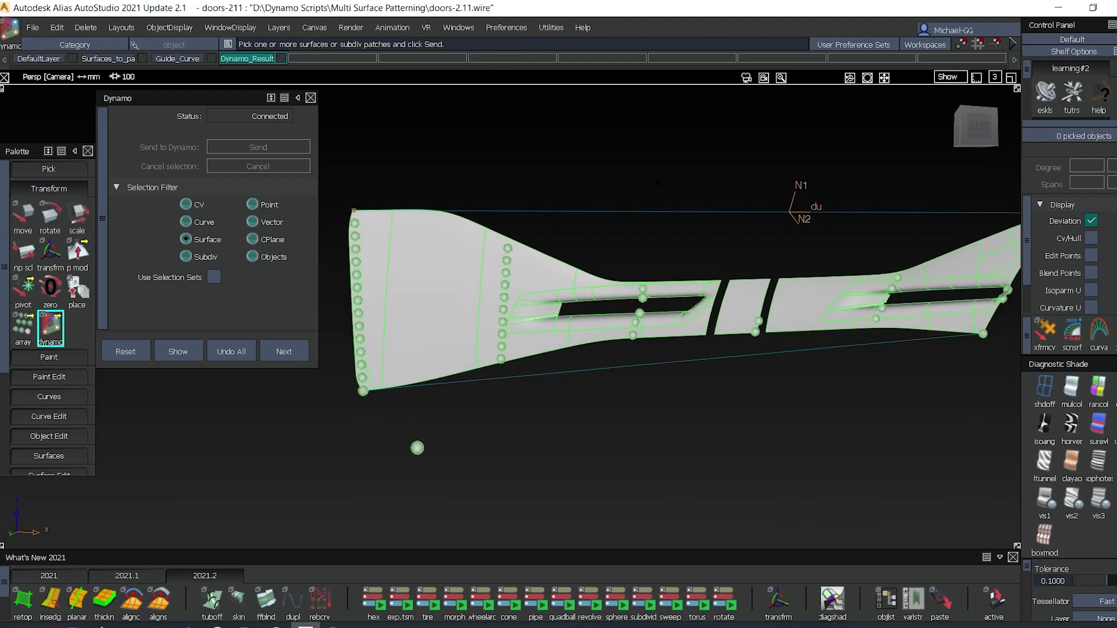
mouse_move(672, 308)
alt+shift+mouse_down()
mouse_move(707, 316)
mouse_move(601, 339)
mouse_move(599, 289)
mouse_move(675, 321)
alt+shift+mouse_up()
alt+shift+middle_drag(634, 347, 706, 277)
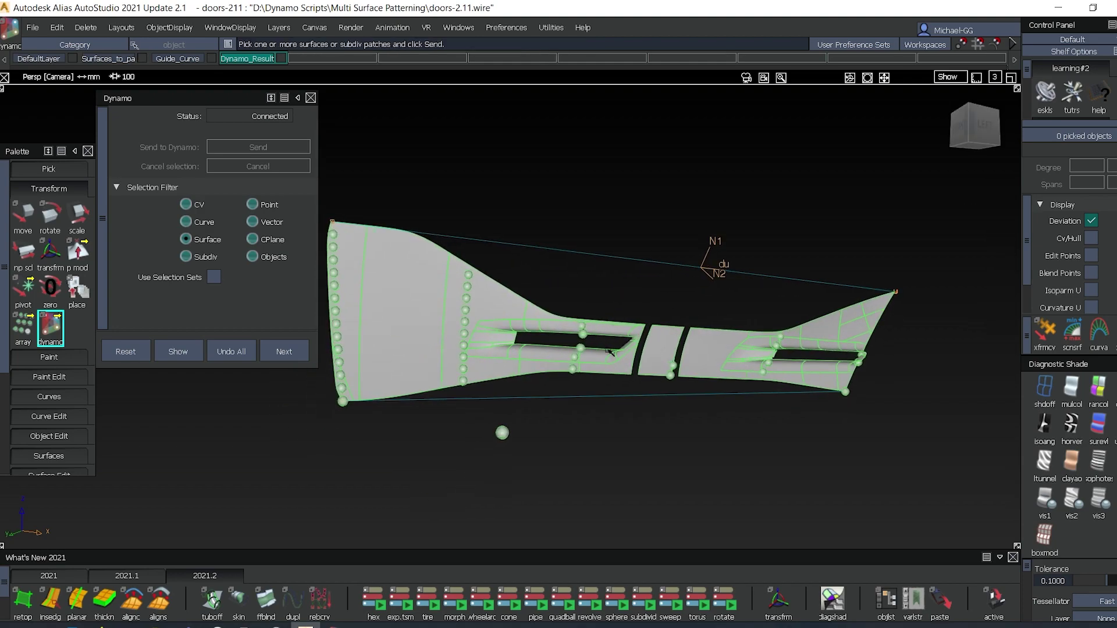
Step: Inspect the spheres closely around the first elongated opening and the gaps between the door surfaces
scroll(590, 344, up, 5)
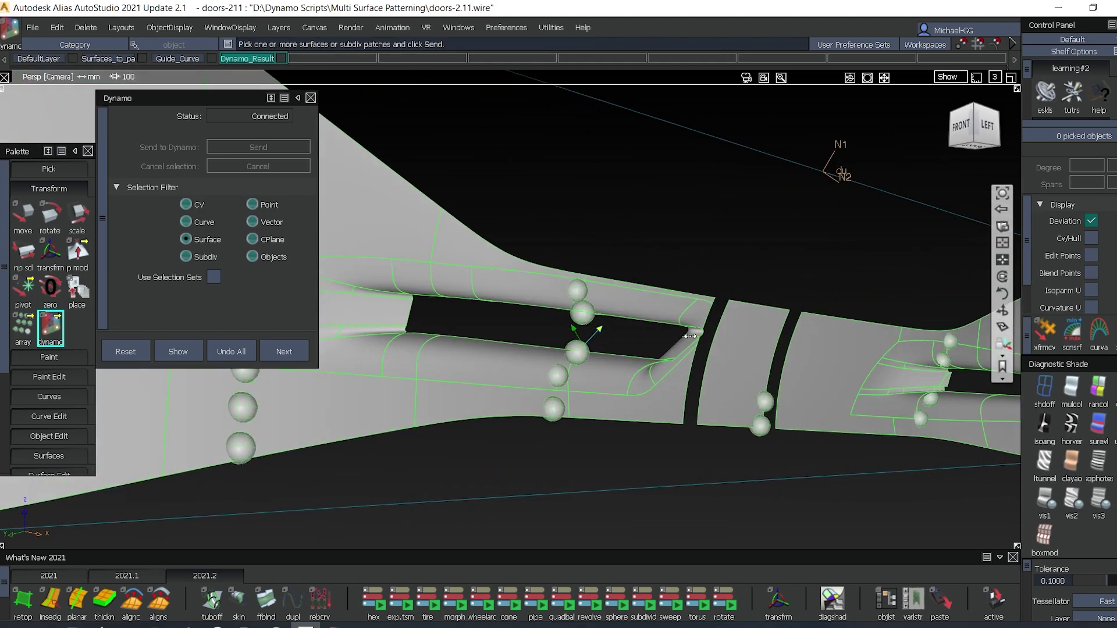
alt+shift+drag(598, 324, 820, 368)
scroll(761, 310, down, 2)
alt+shift+right_drag(762, 310, 748, 319)
alt+shift+middle_drag(748, 320, 708, 322)
alt+shift+drag(707, 321, 697, 284)
alt+shift+drag(743, 352, 689, 347)
alt+shift+middle_drag(688, 321, 534, 423)
Step: Inspect the sphere placement at the pointed end of the doors, up to its upper tip
alt+shift+drag(720, 344, 615, 304)
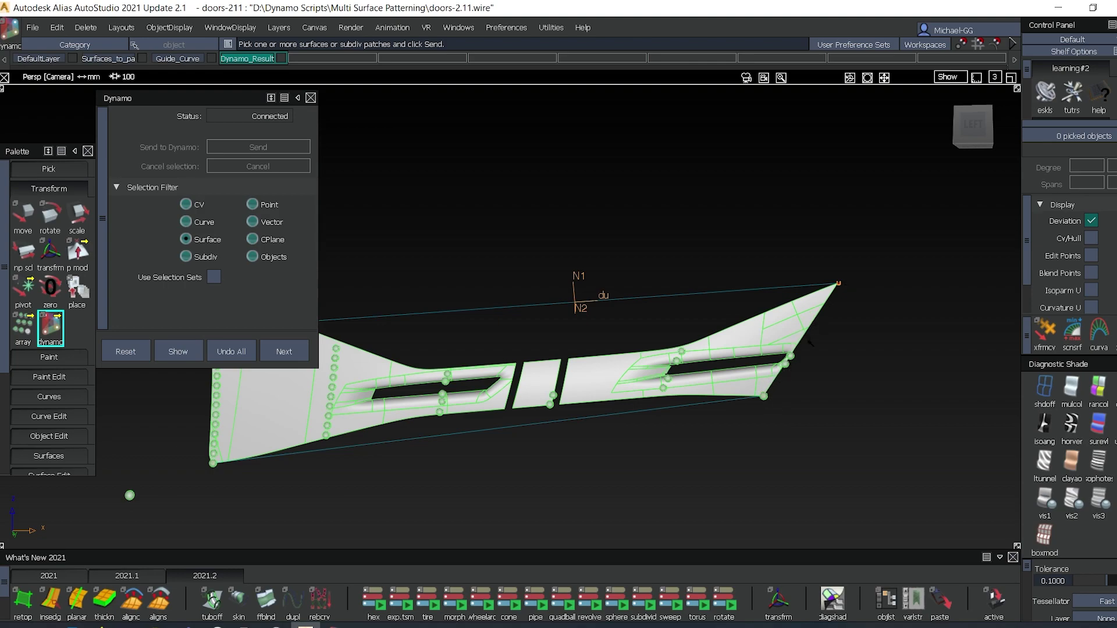
alt+shift+drag(808, 342, 803, 338)
scroll(793, 331, up, 3)
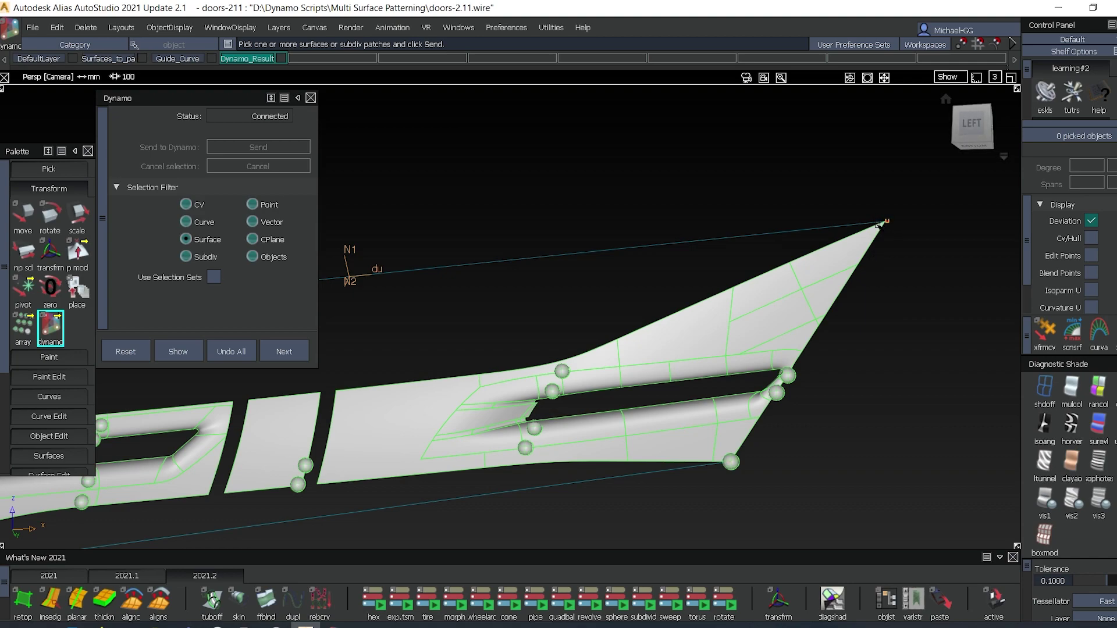
key(alt+shift)
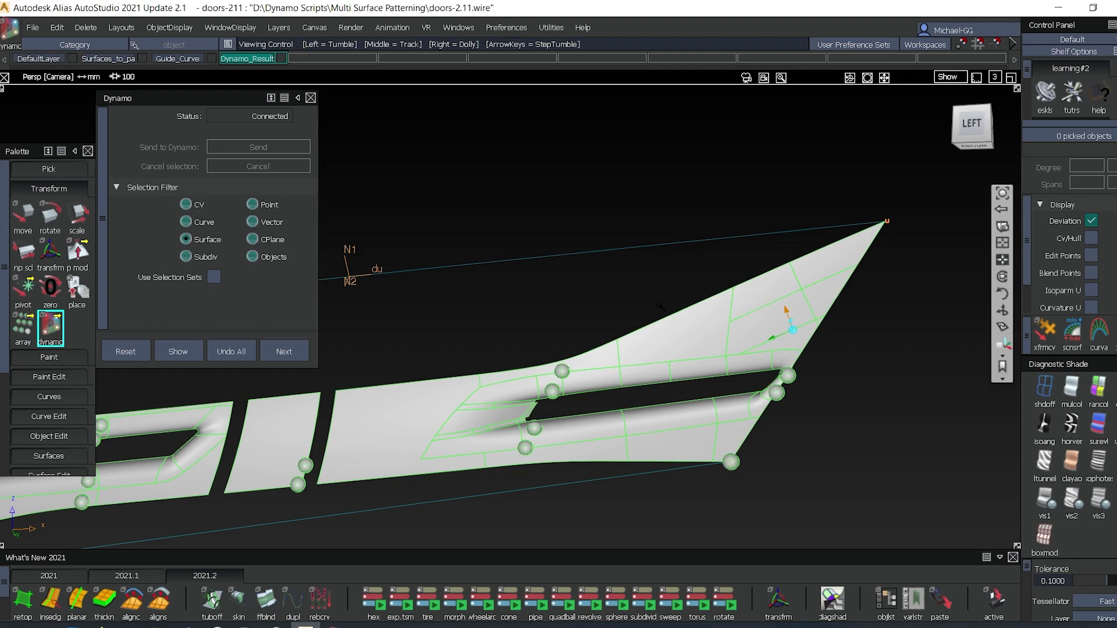
alt+shift+middle_drag(717, 324, 838, 253)
alt+shift+drag(669, 281, 710, 336)
alt+shift+click(698, 343)
alt+shift+right_drag(687, 274, 688, 284)
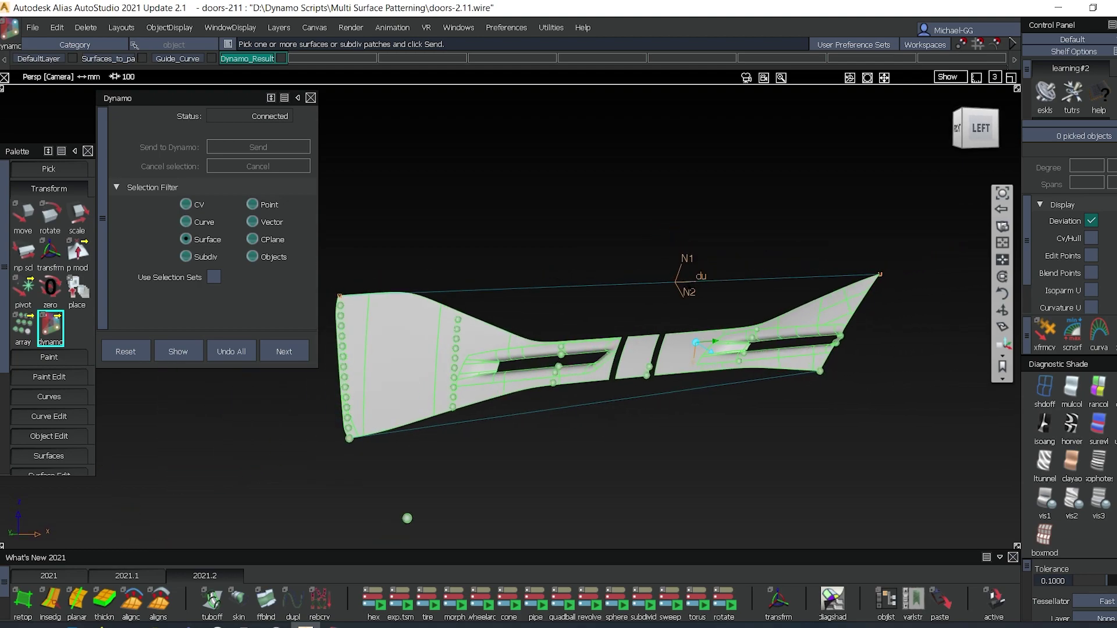
Step: Review the complete sphere pattern on the doors, comparing the row at the wide end with the interrupted rows
alt+shift+middle_drag(689, 287, 683, 272)
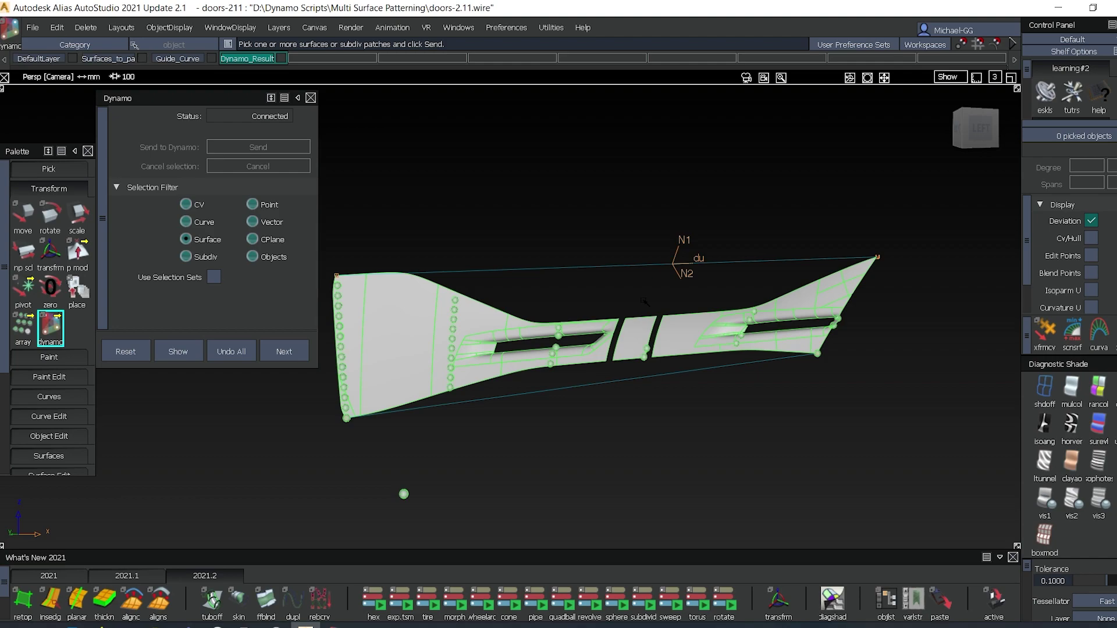
alt+shift+drag(419, 348, 523, 372)
alt+shift+middle_drag(562, 367, 617, 366)
alt+shift+right_drag(616, 367, 620, 360)
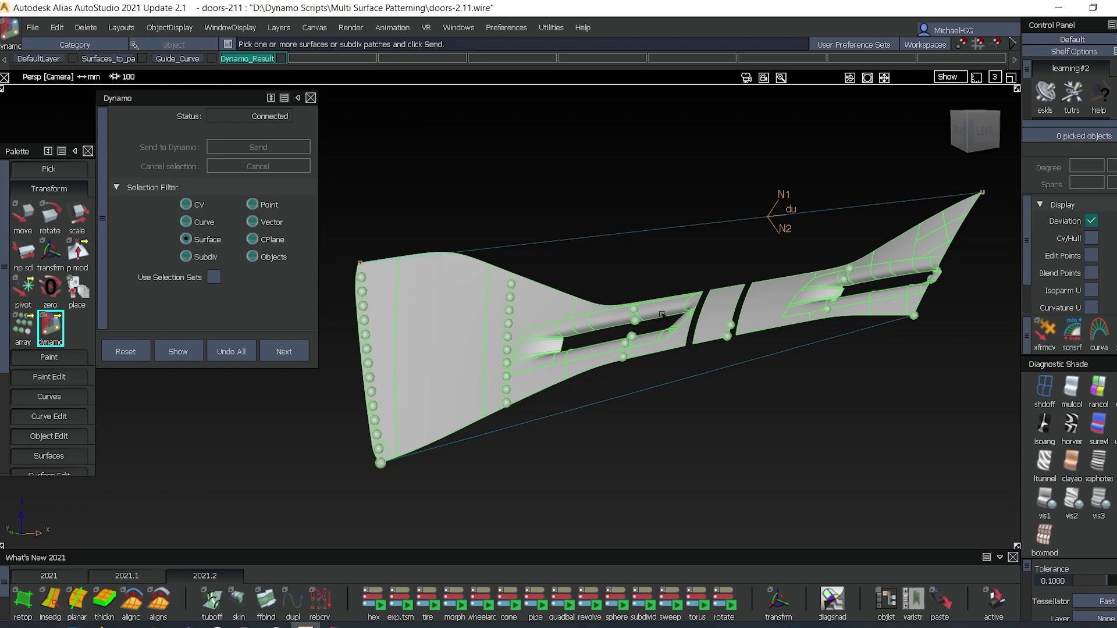
mouse_move(659, 310)
alt+shift+mouse_down()
mouse_move(643, 303)
mouse_move(704, 313)
alt+shift+mouse_up()
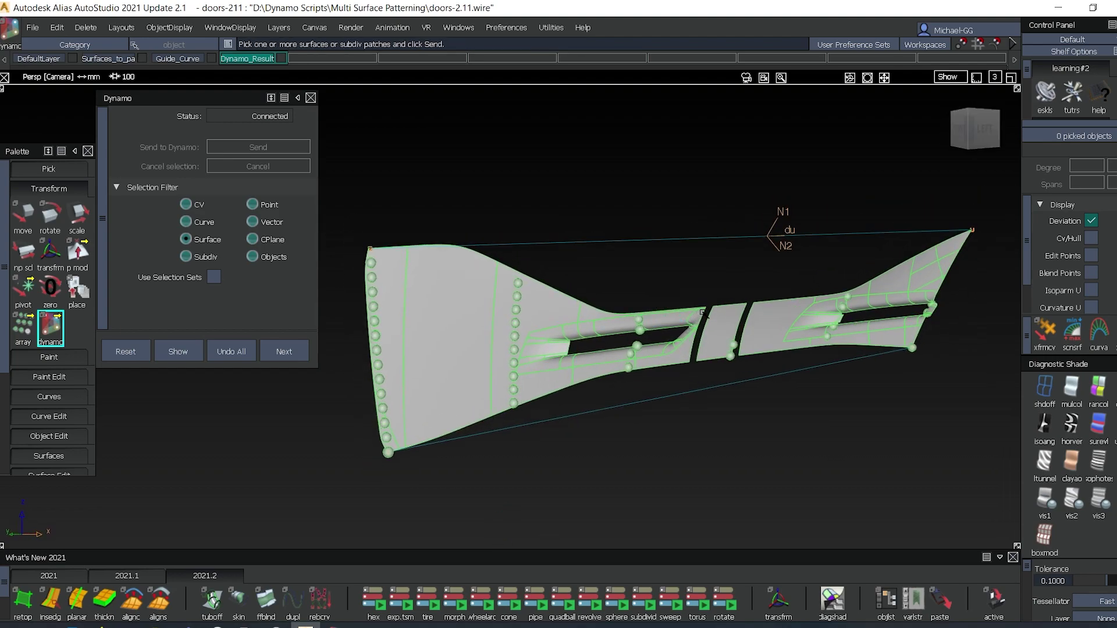